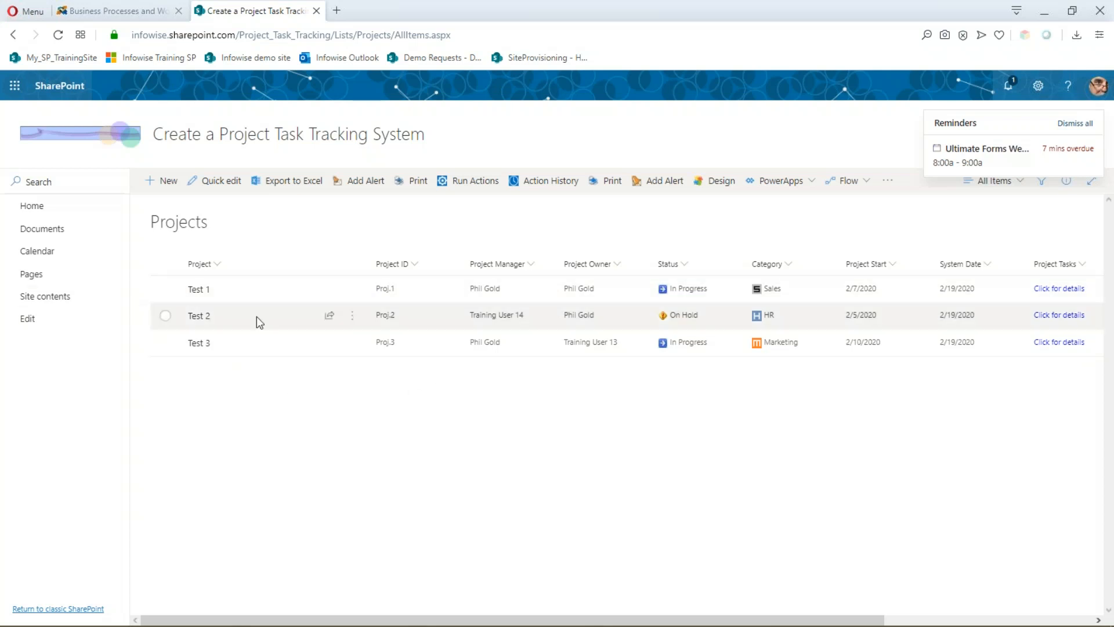
- Preview Test 1's related project tasks, then bring up the Ultimate Forms Design dashboard for Projects
{"action": "left_click_drag", "start_coordinate": [311, 622], "coordinate": [520, 623]}
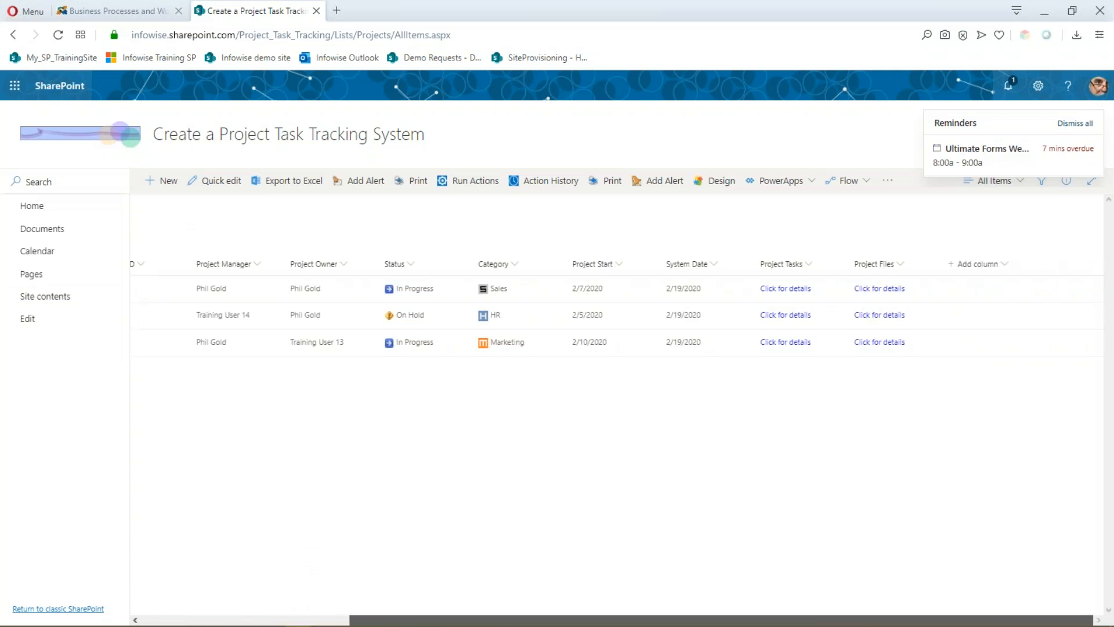
{"action": "left_click", "coordinate": [791, 289]}
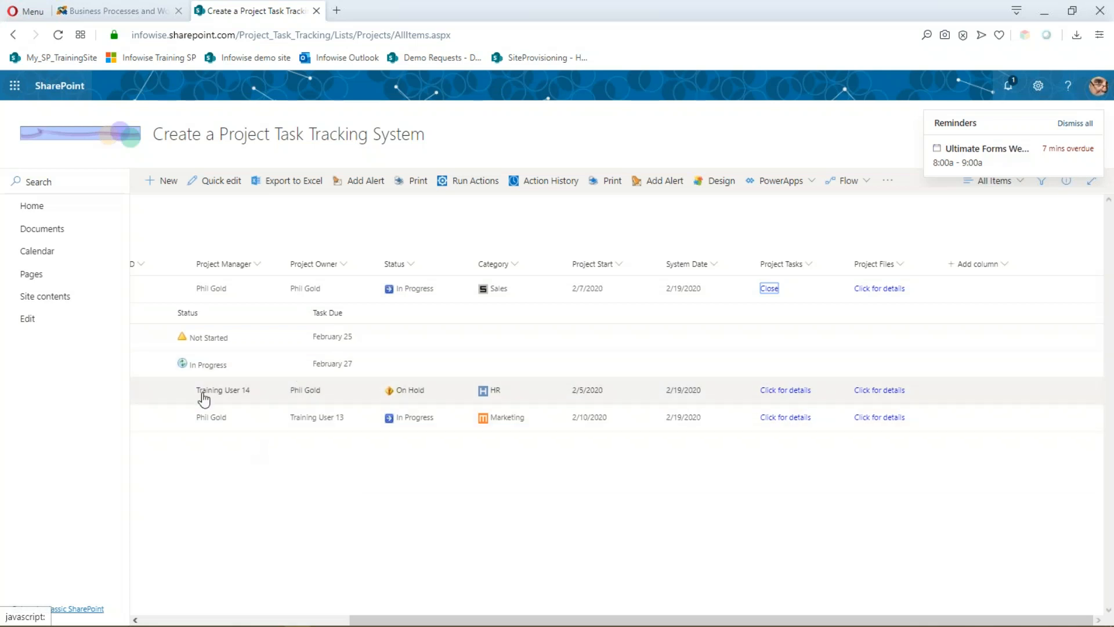
{"action": "left_click", "coordinate": [722, 181]}
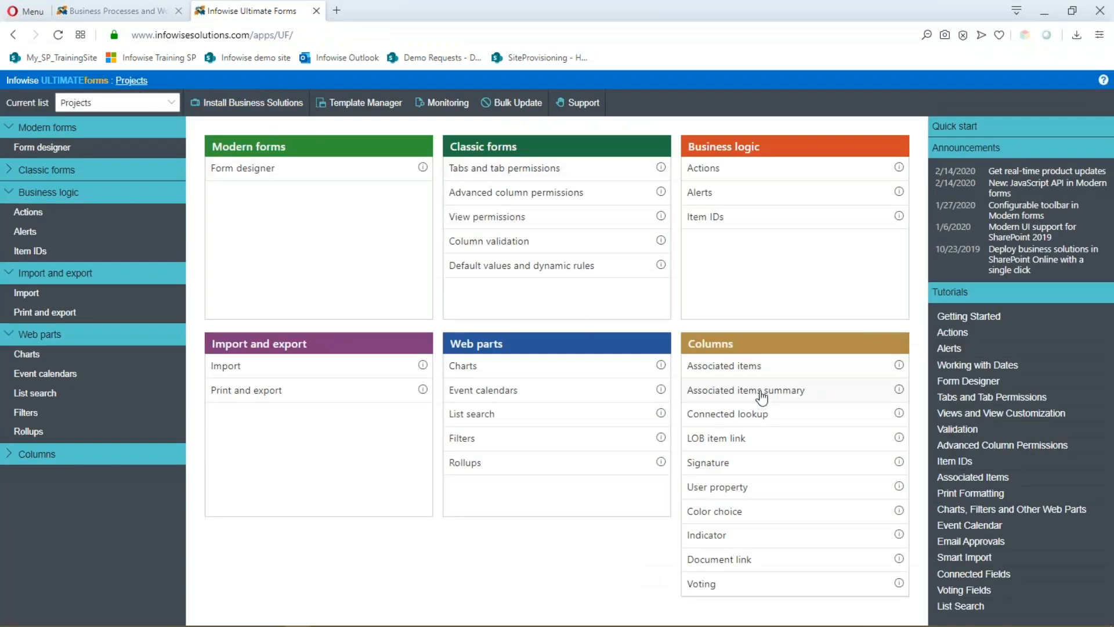
- Inspect the Project Tasks associated-items column settings, cancel without saving, and go back to Projects
{"action": "left_click", "coordinate": [721, 370]}
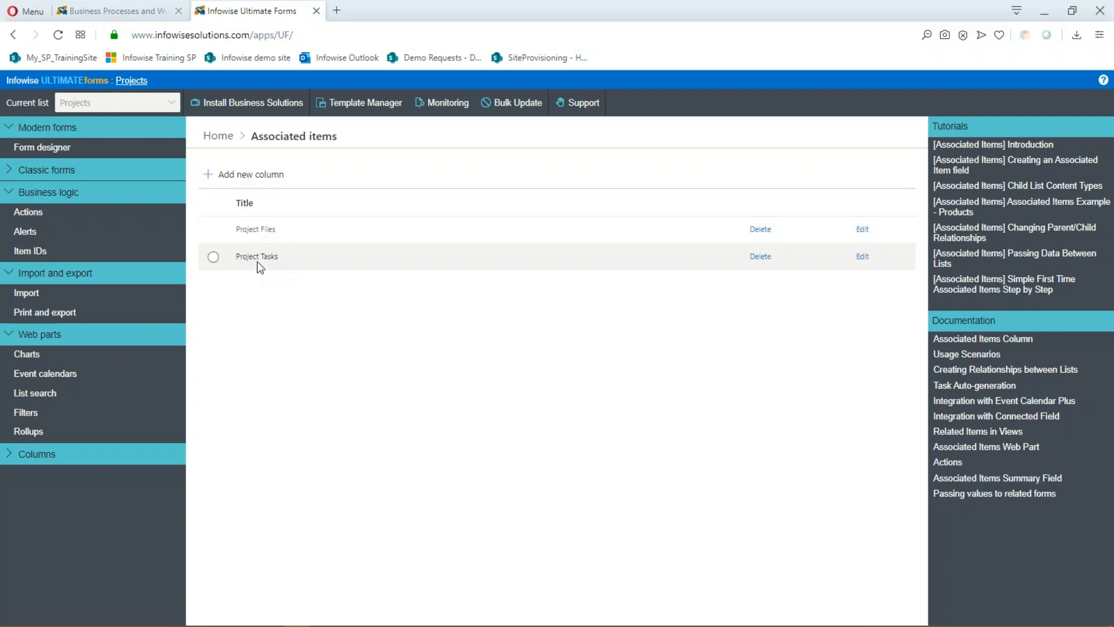
{"action": "left_click", "coordinate": [863, 256]}
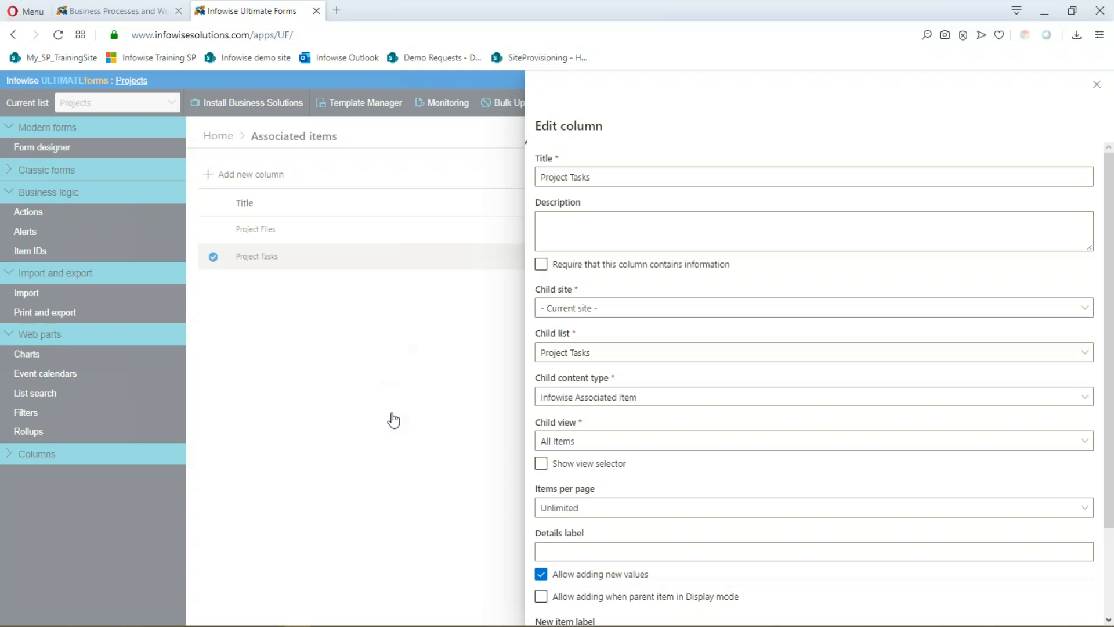
{"action": "scroll", "coordinate": [849, 604], "scroll_direction": "down", "scroll_amount": 2}
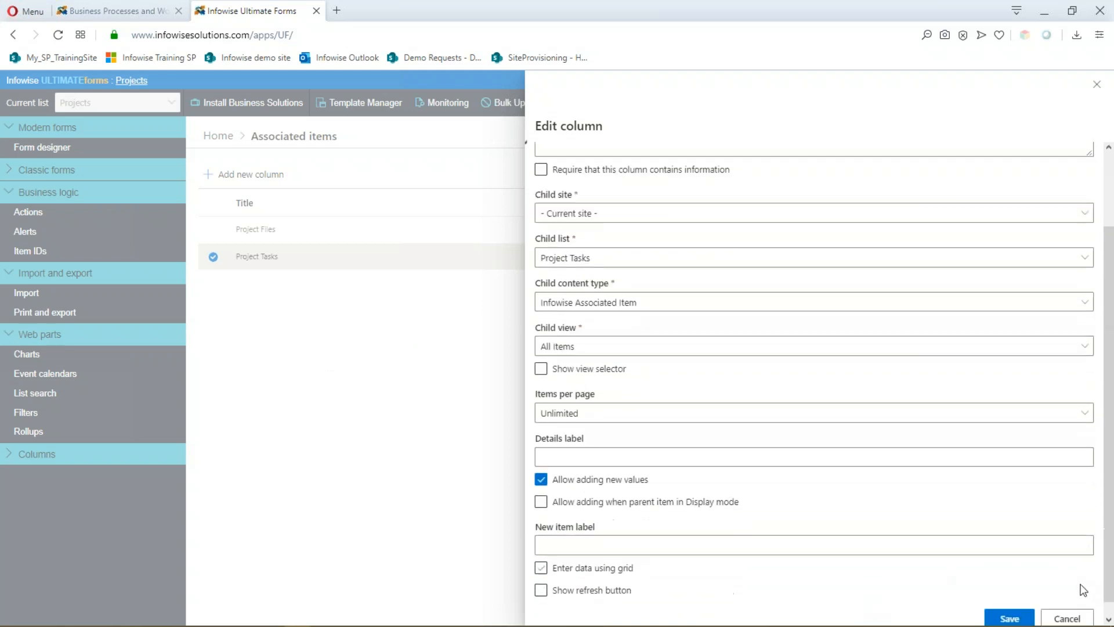
{"action": "left_click", "coordinate": [1067, 604]}
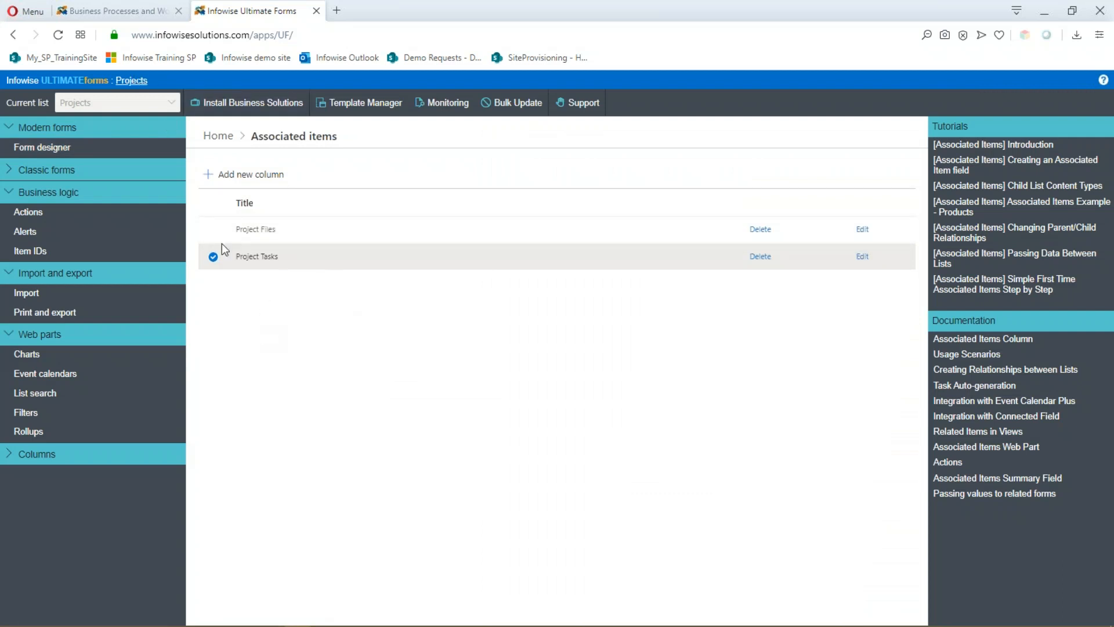
{"action": "left_click", "coordinate": [129, 87]}
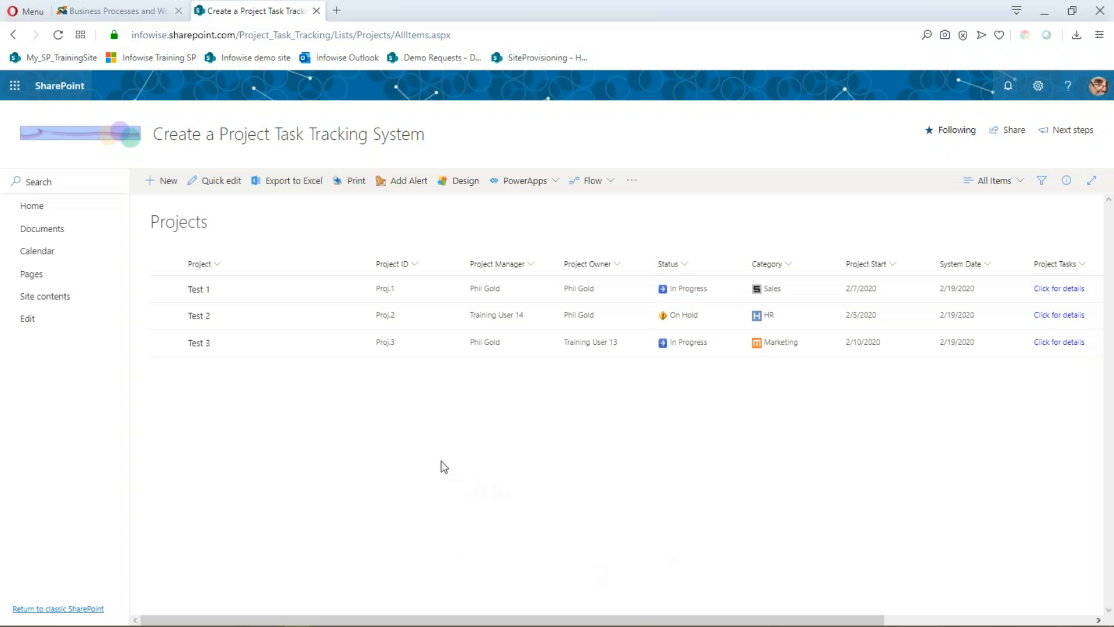
- Scroll the Projects list to the Project Files column, then reopen the Ultimate Forms Design dashboard
{"action": "left_click_drag", "start_coordinate": [517, 619], "coordinate": [728, 619]}
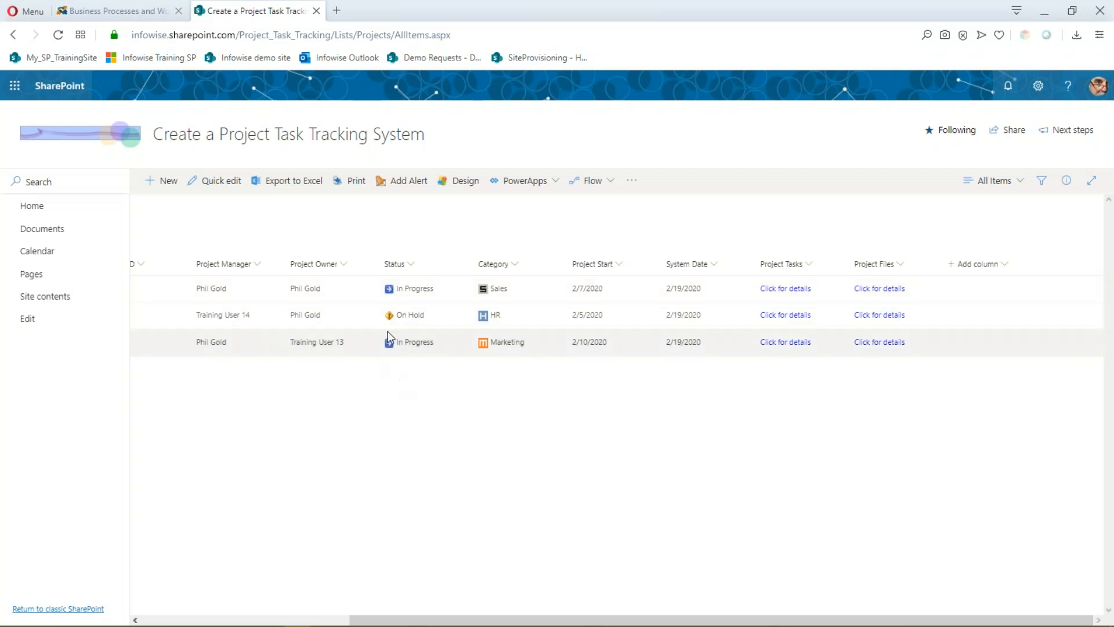
{"action": "left_click", "coordinate": [465, 181]}
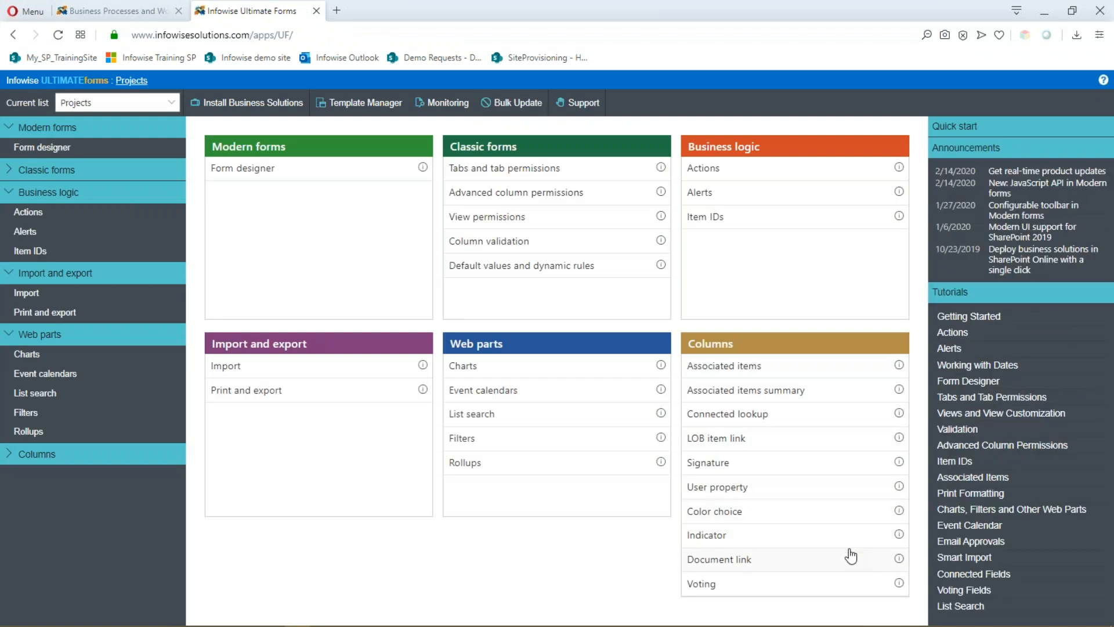
- View the Category column's department colour-choice icons, cancel unchanged, and return to Projects
{"action": "left_click", "coordinate": [784, 514]}
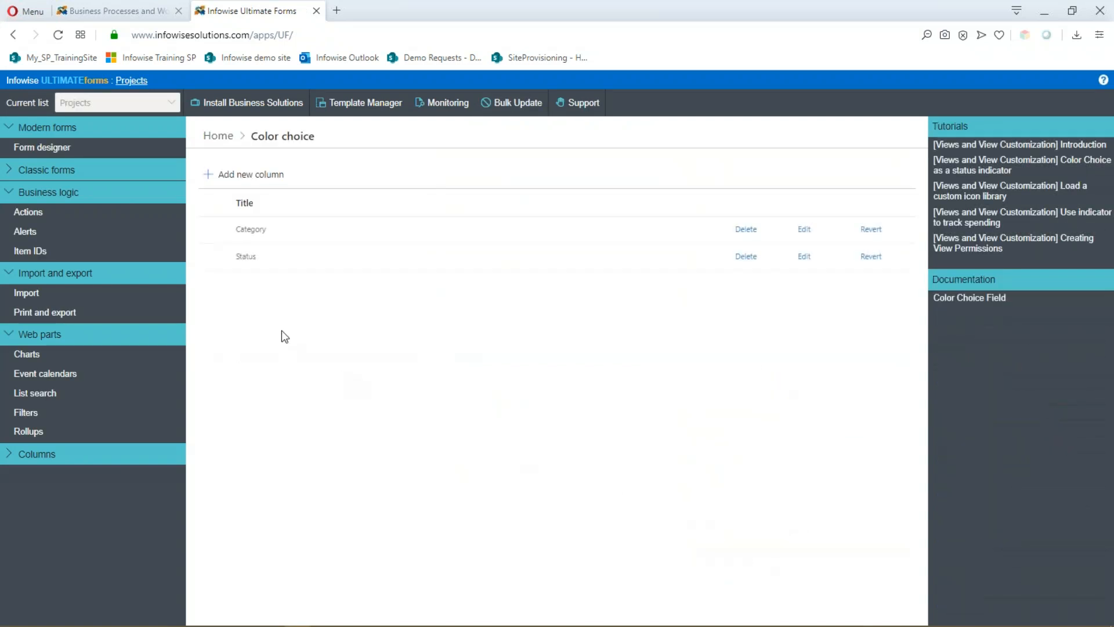
{"action": "left_click", "coordinate": [804, 230]}
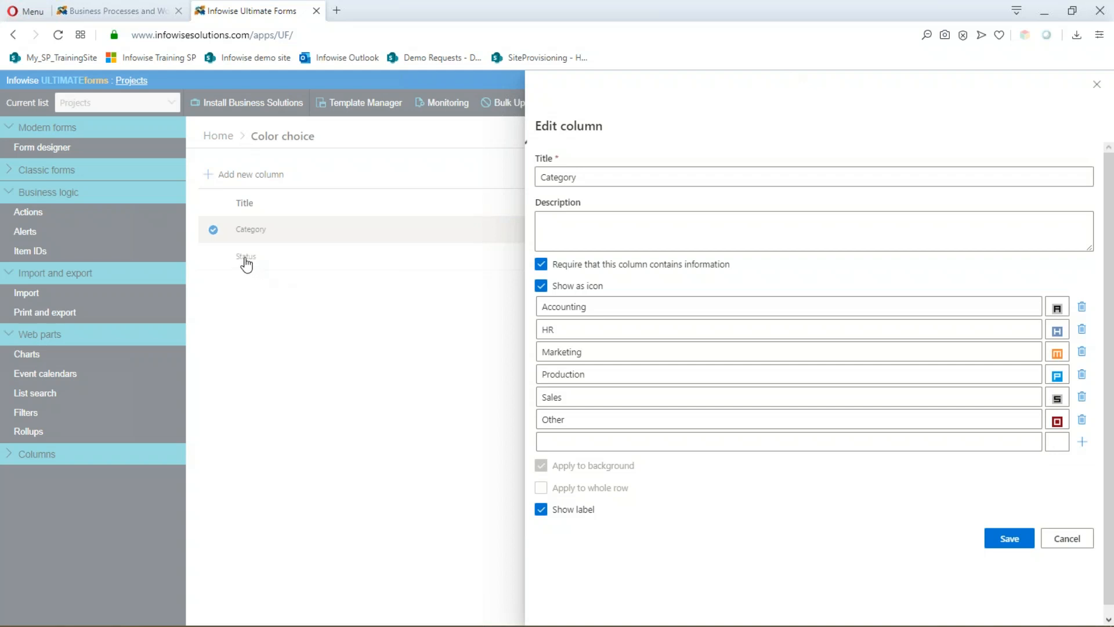
{"action": "left_click", "coordinate": [1077, 544]}
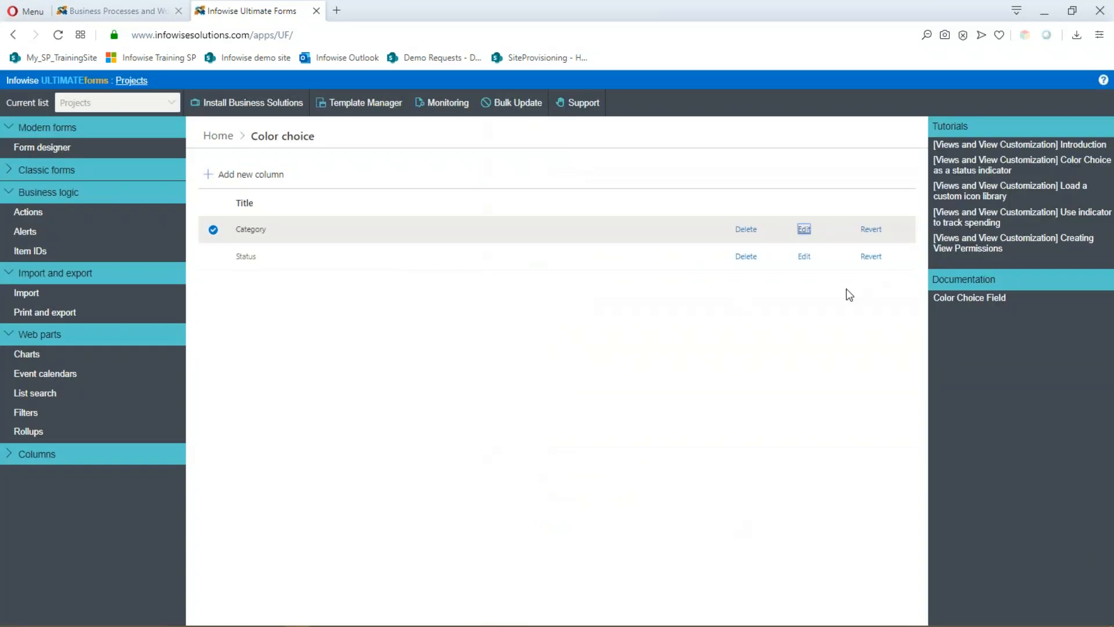
{"action": "left_click", "coordinate": [127, 80]}
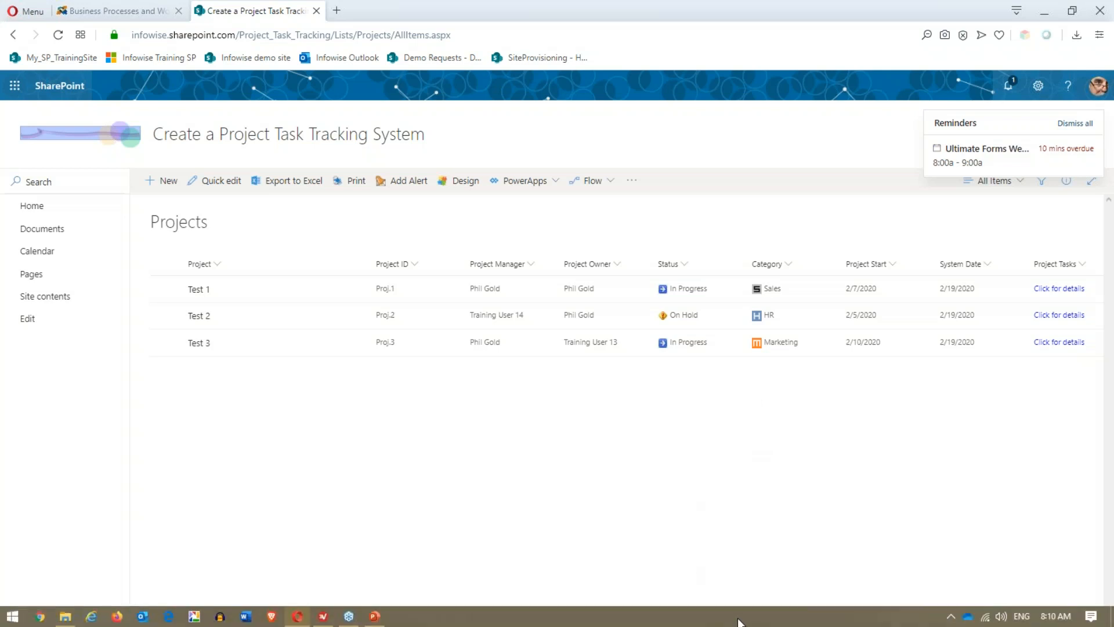
- Scroll across the Projects list, then start a new project item
{"action": "left_click_drag", "start_coordinate": [740, 619], "coordinate": [974, 625]}
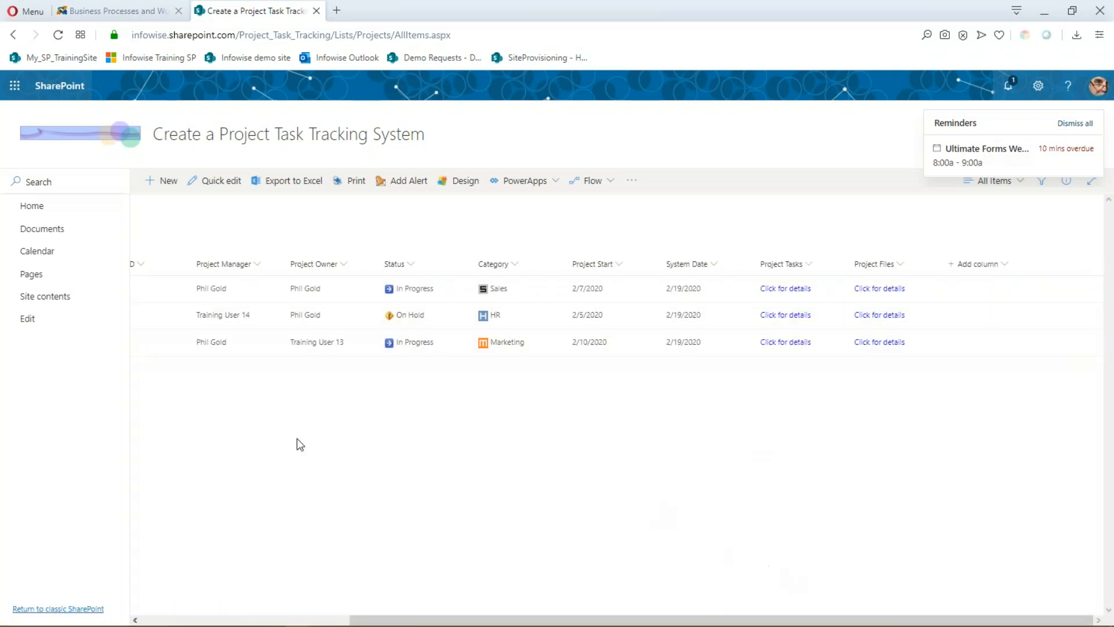
{"action": "left_click_drag", "start_coordinate": [749, 623], "coordinate": [378, 601]}
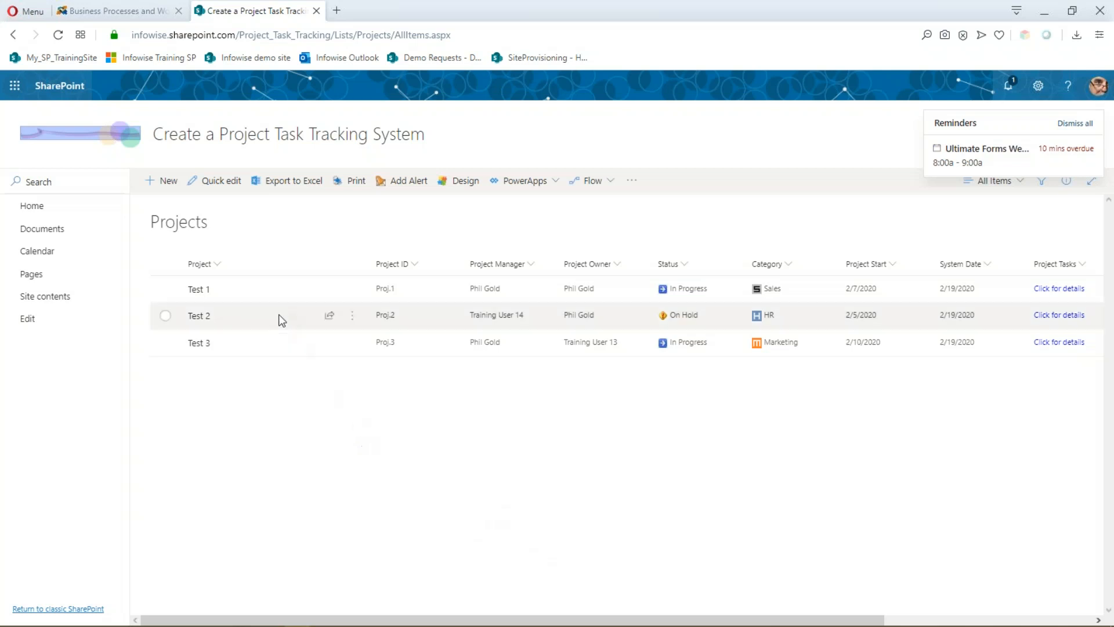
{"action": "left_click", "coordinate": [169, 184]}
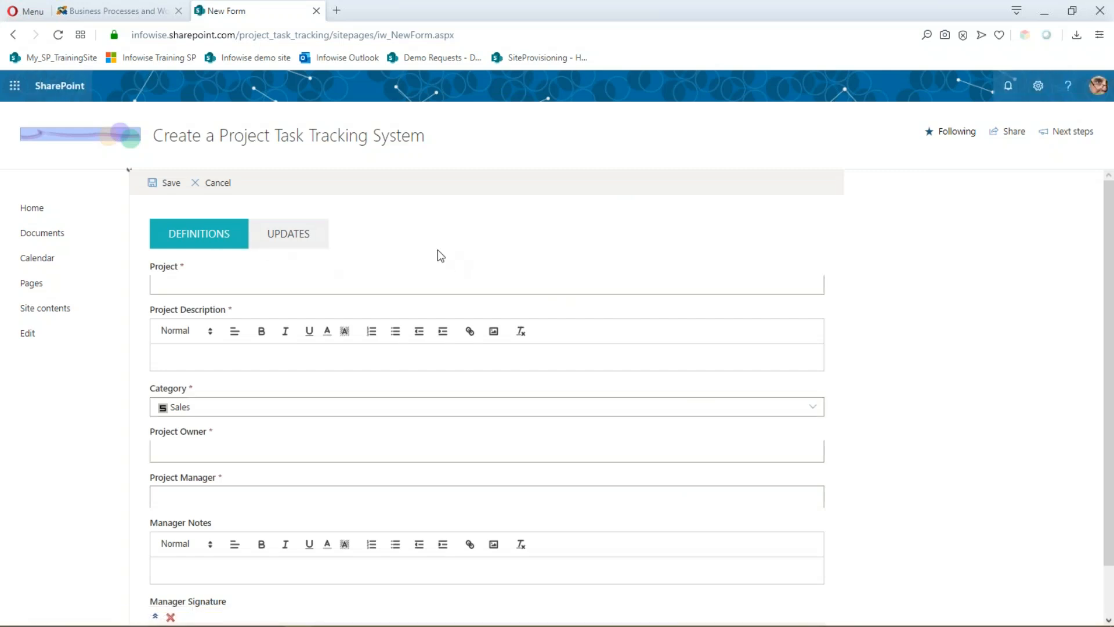
- Try the new project form fields: category Sales, owner, manager, and status Not Started
{"action": "scroll", "coordinate": [527, 235], "scroll_direction": "down", "scroll_amount": 1}
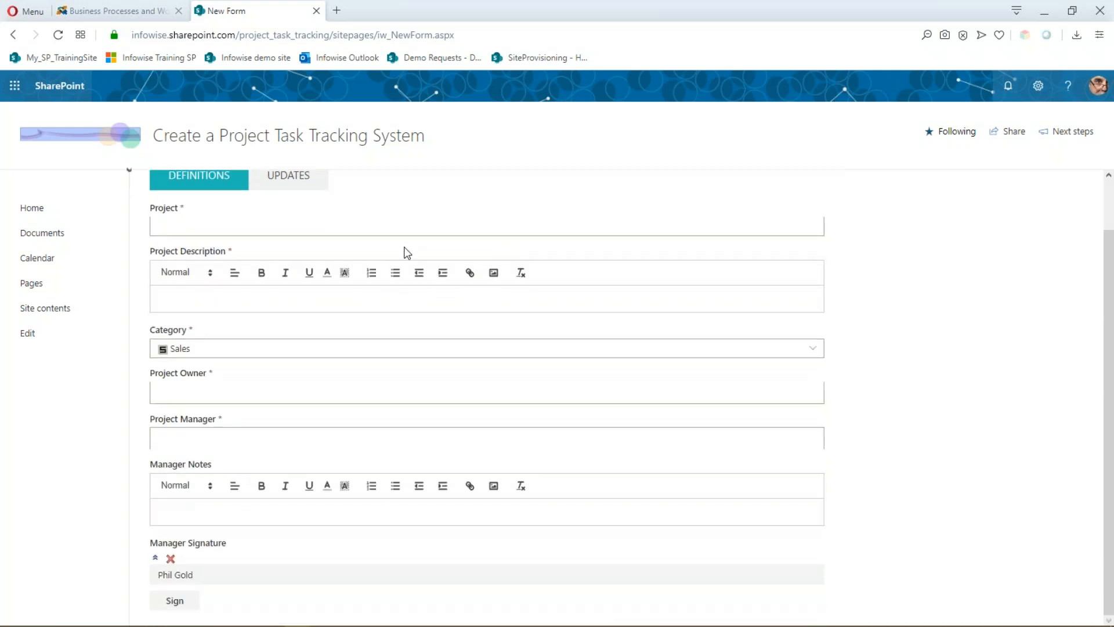
{"action": "scroll", "coordinate": [407, 348], "scroll_direction": "up", "scroll_amount": 1}
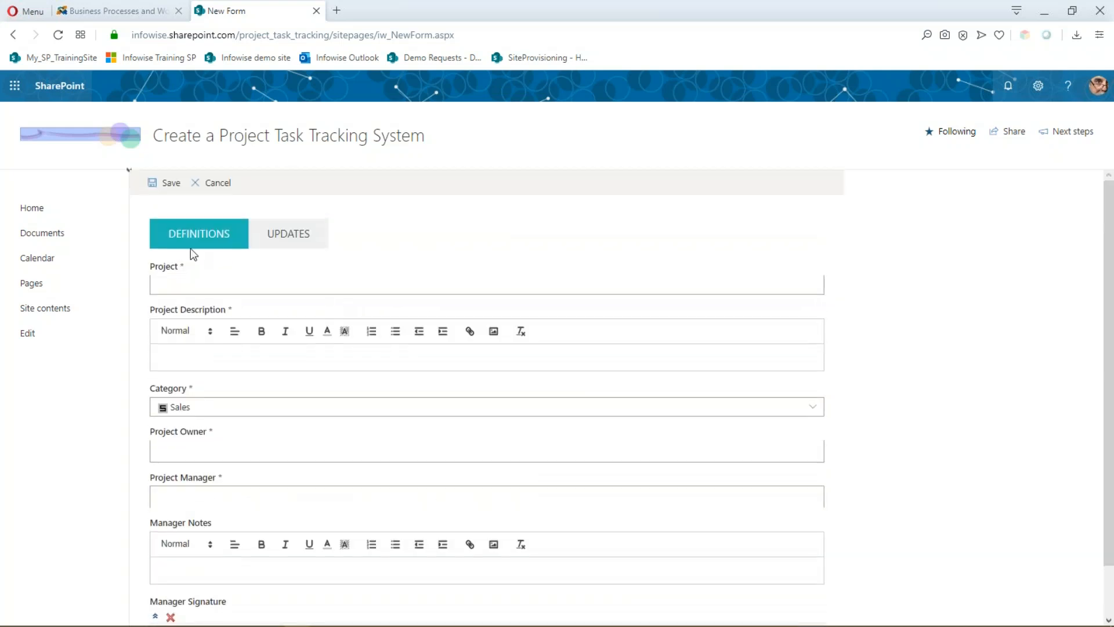
{"action": "left_click", "coordinate": [228, 409]}
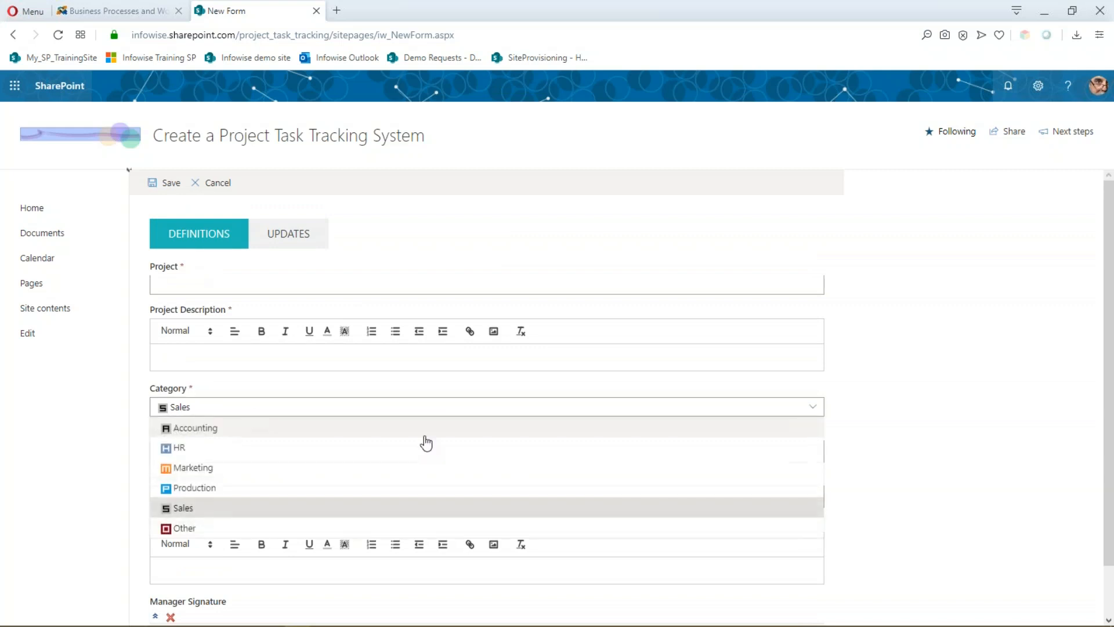
{"action": "left_click", "coordinate": [311, 393]}
{"action": "left_click", "coordinate": [215, 450]}
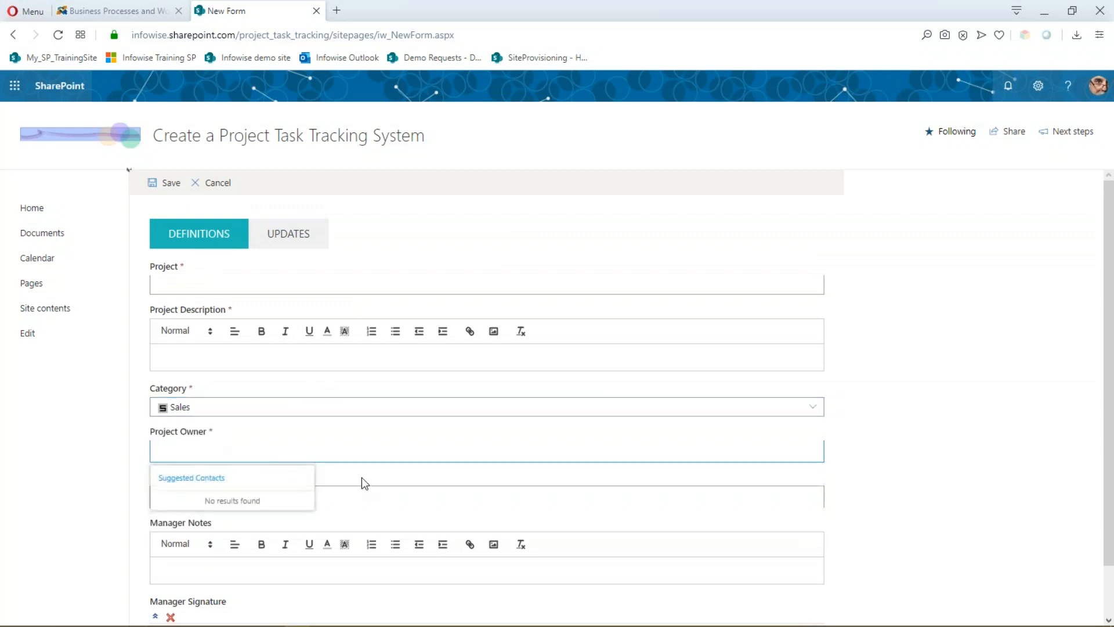
{"action": "left_click", "coordinate": [393, 499]}
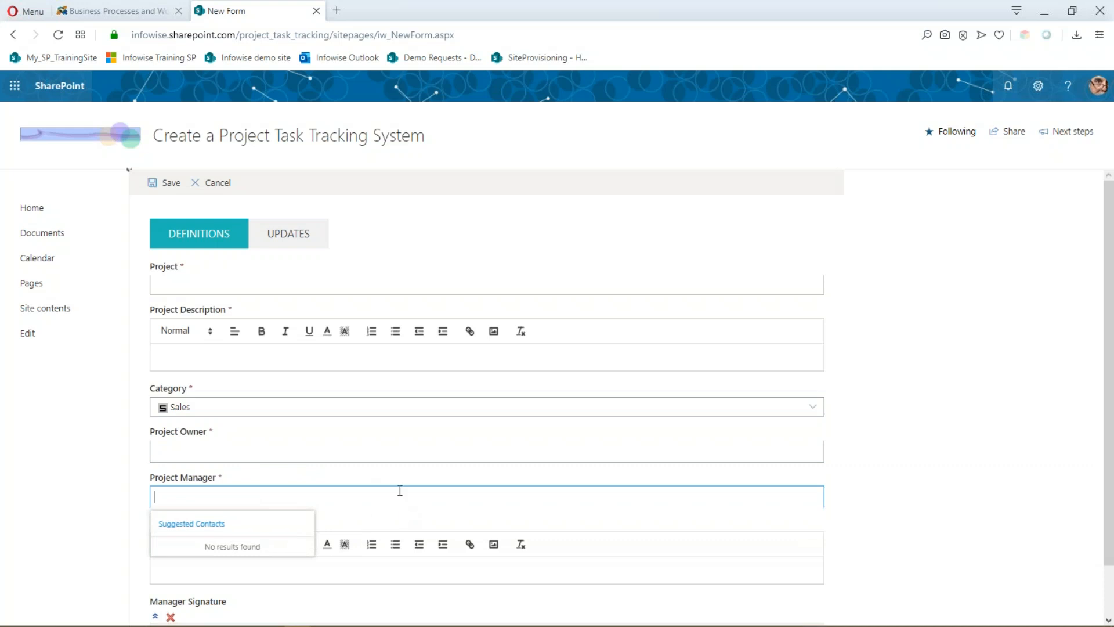
{"action": "left_click", "coordinate": [432, 515]}
{"action": "scroll", "coordinate": [294, 490], "scroll_direction": "down", "scroll_amount": 1}
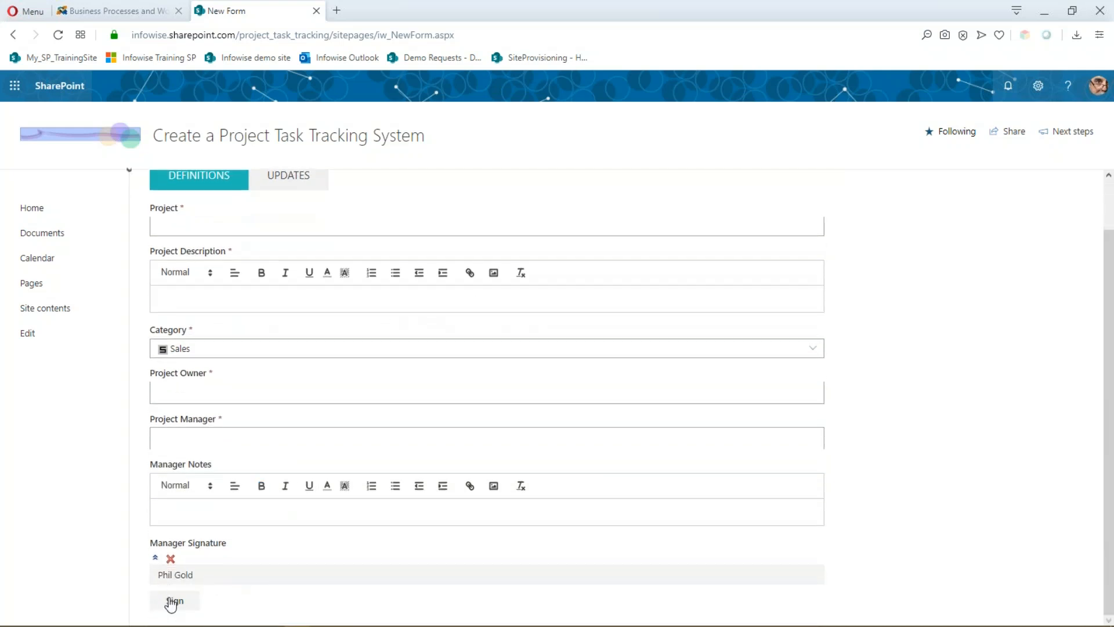
{"action": "scroll", "coordinate": [284, 273], "scroll_direction": "up", "scroll_amount": 1}
{"action": "left_click", "coordinate": [301, 242]}
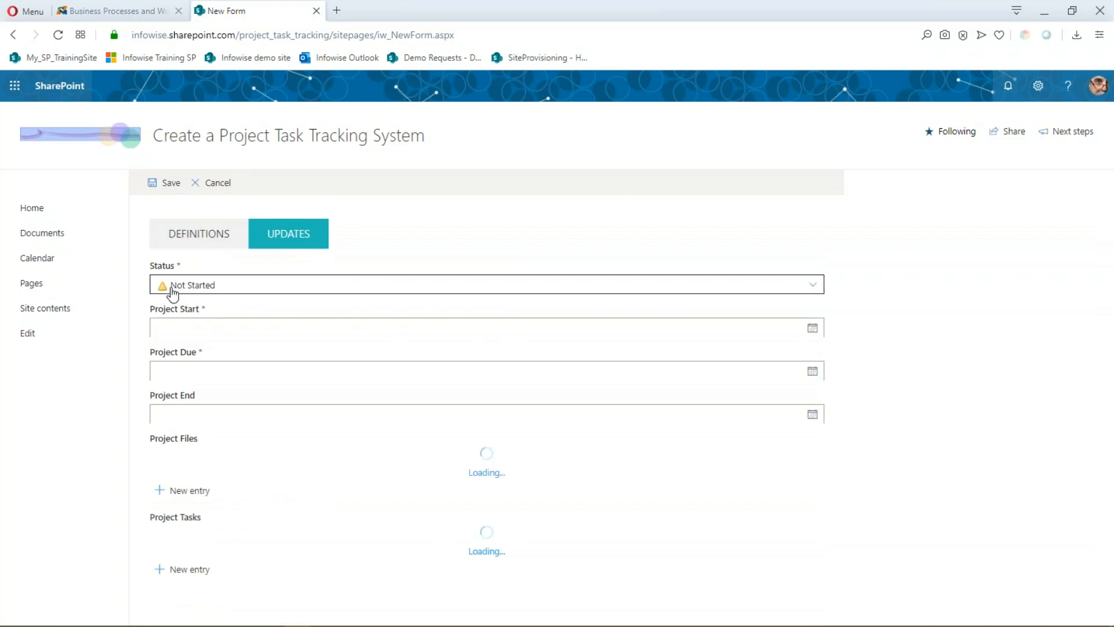
{"action": "left_click", "coordinate": [813, 285]}
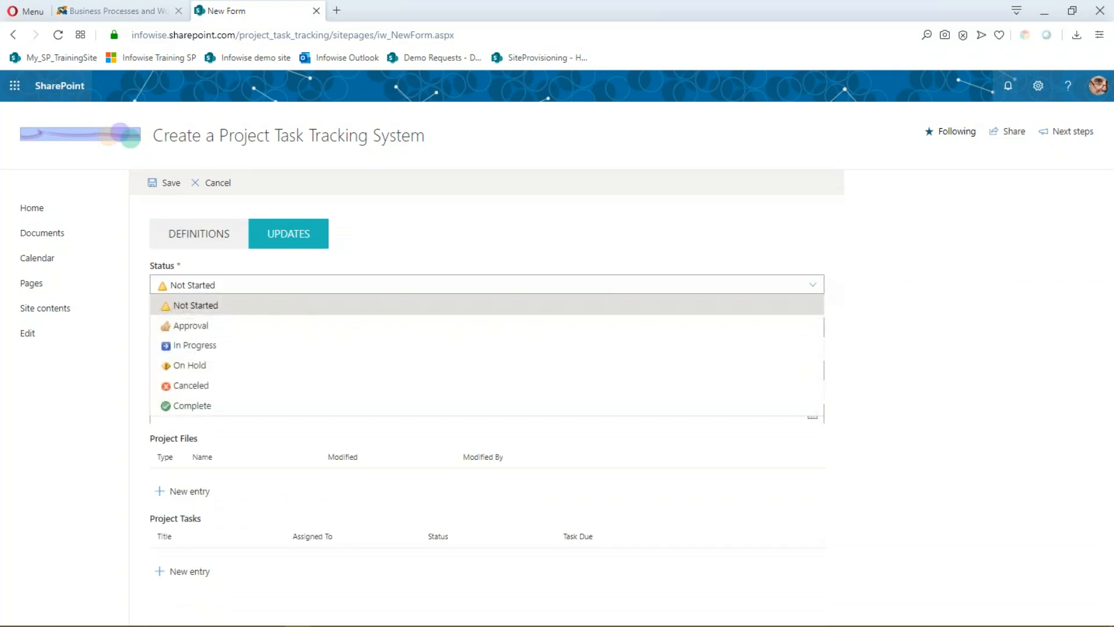
{"action": "left_click", "coordinate": [822, 288]}
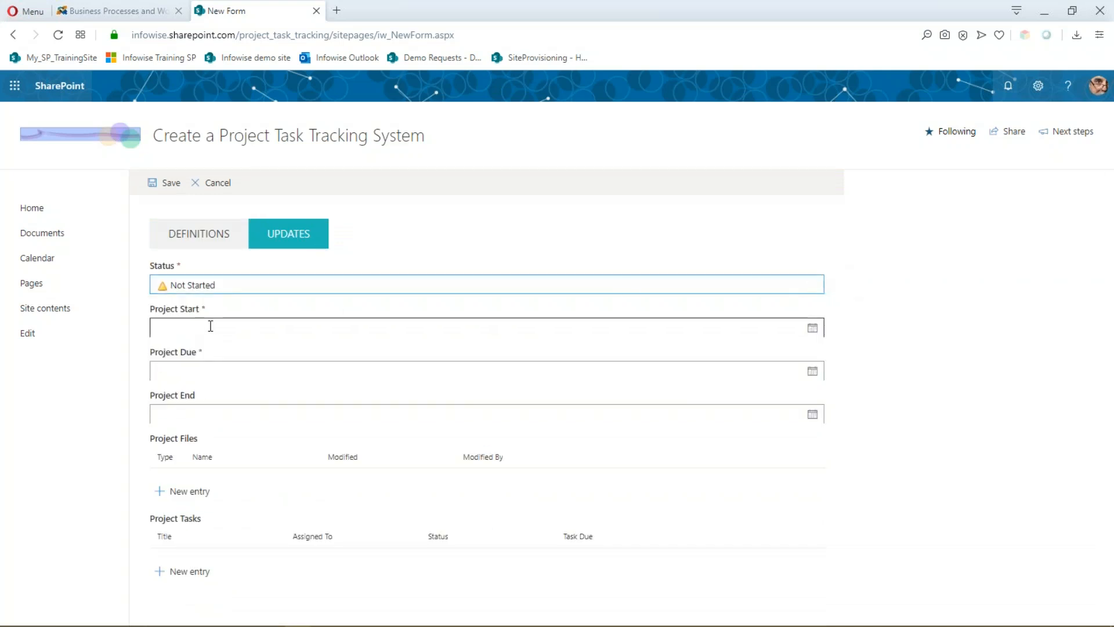
- Cancel the Project Files upload and new Project Task entries, then discard the form
{"action": "left_click", "coordinate": [161, 492]}
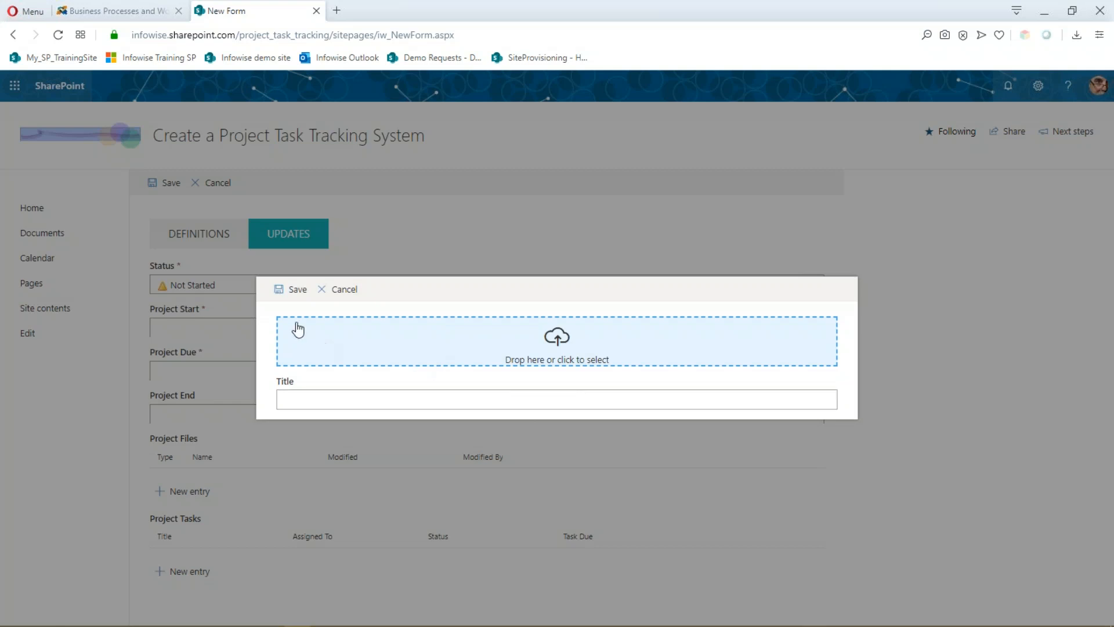
{"action": "left_click", "coordinate": [299, 291]}
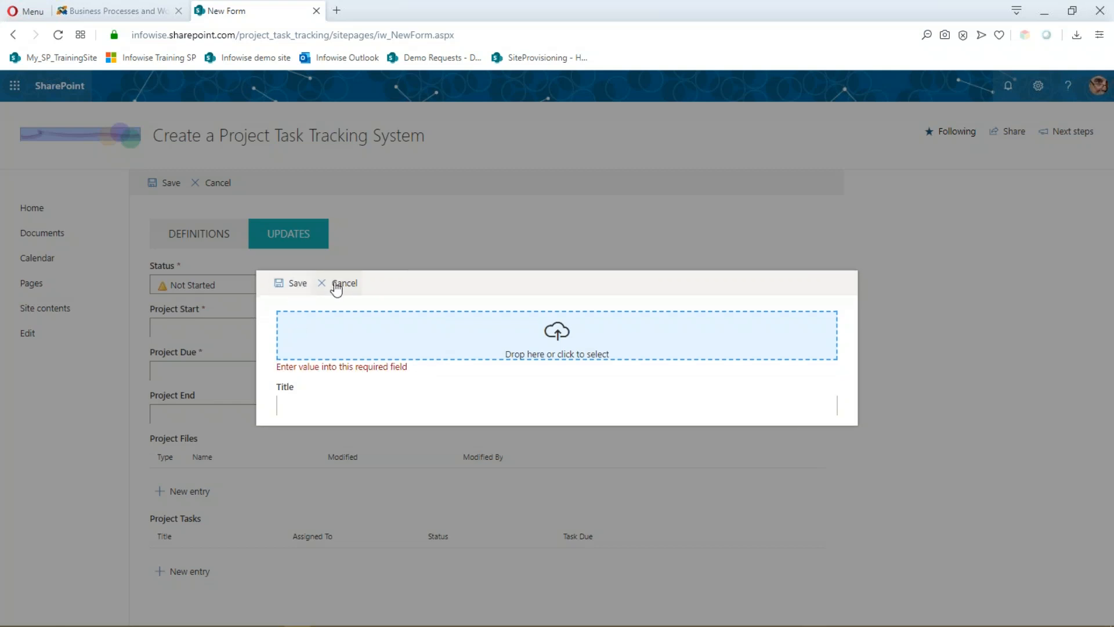
{"action": "left_click", "coordinate": [347, 288]}
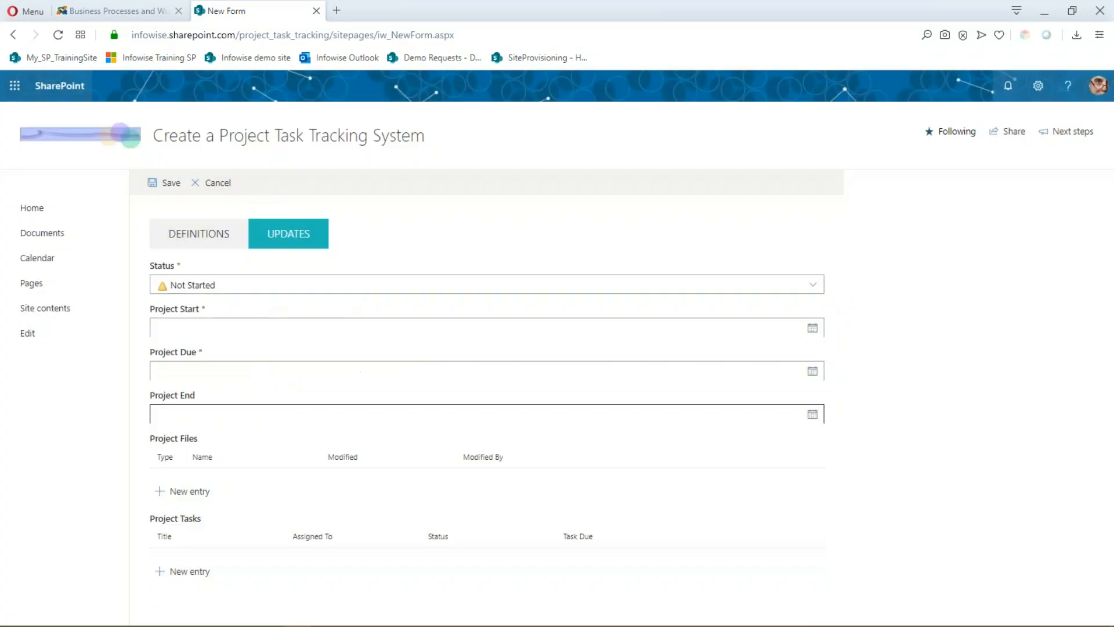
{"action": "left_click", "coordinate": [175, 571]}
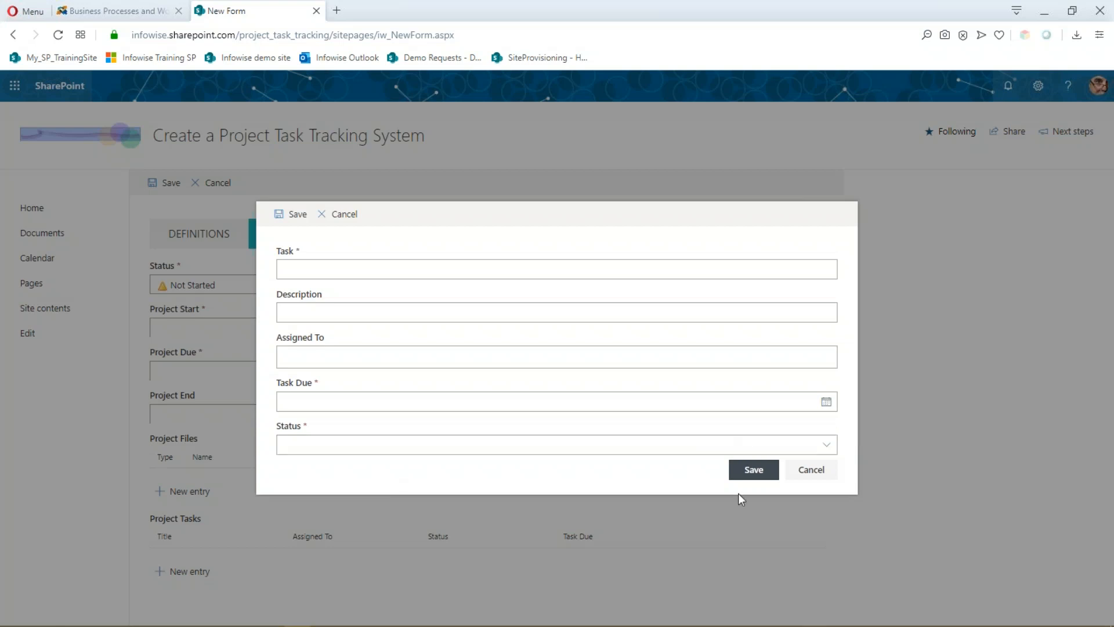
{"action": "left_click", "coordinate": [817, 471]}
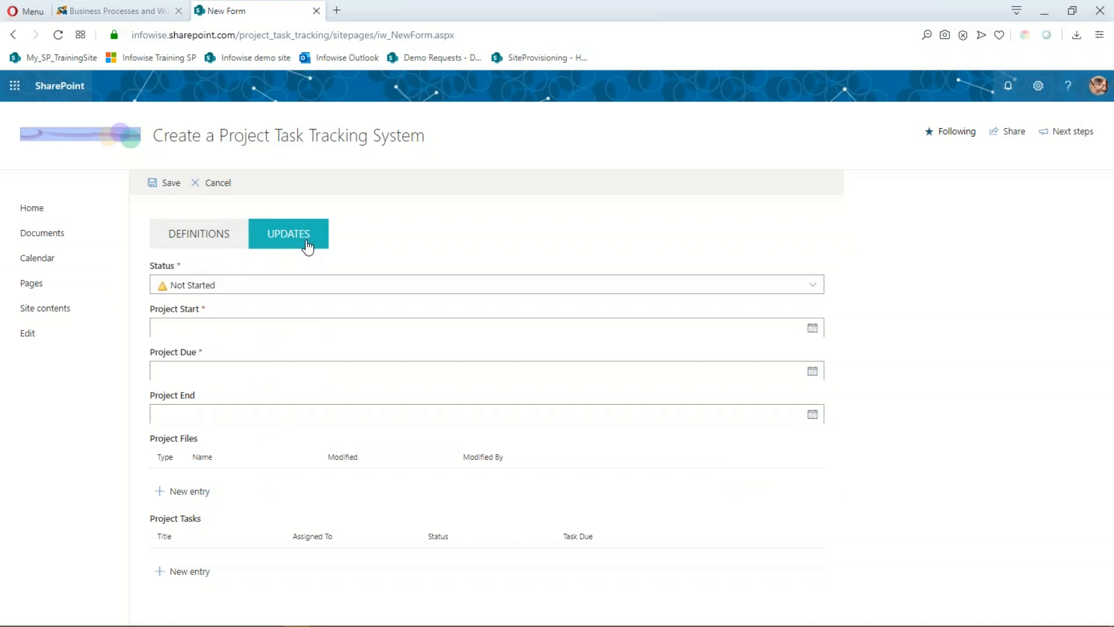
{"action": "left_click", "coordinate": [208, 182]}
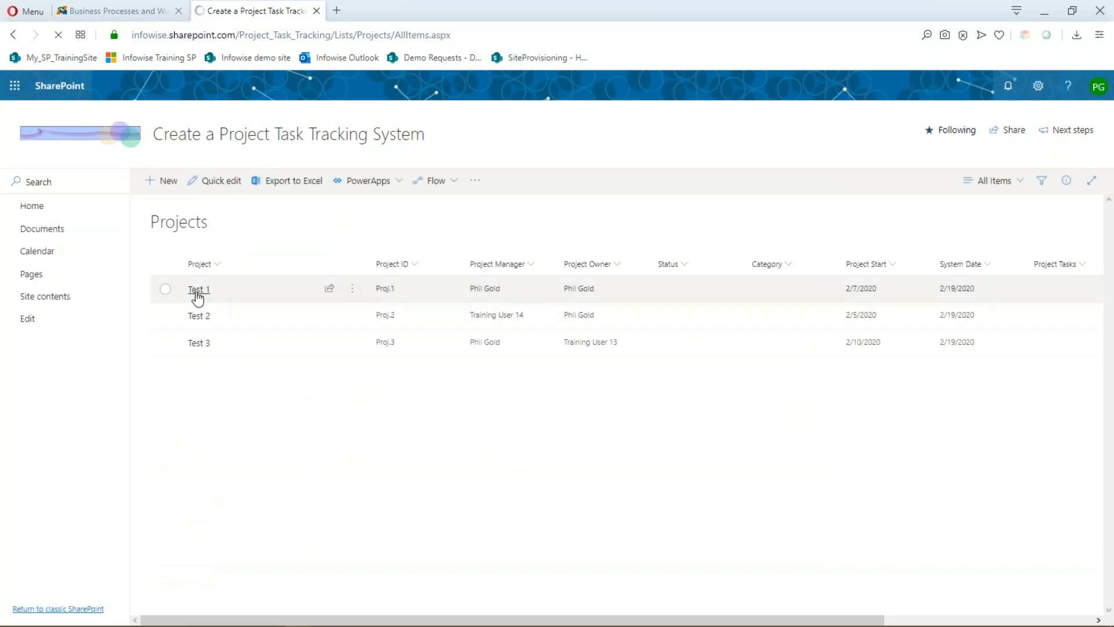
{"action": "left_click", "coordinate": [198, 289]}
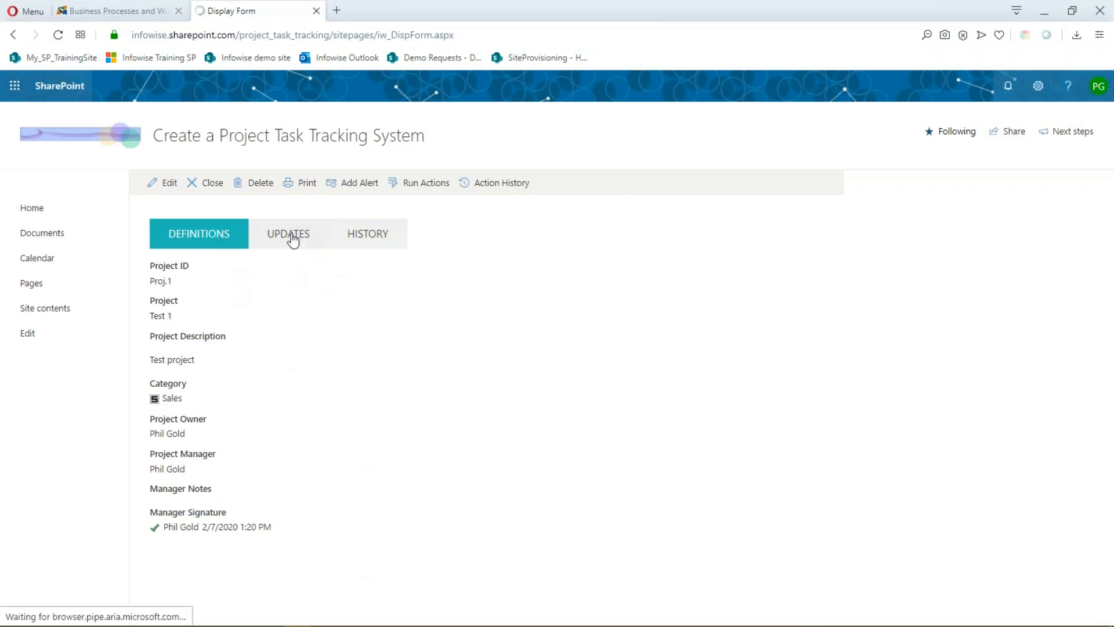
{"action": "left_click", "coordinate": [376, 243]}
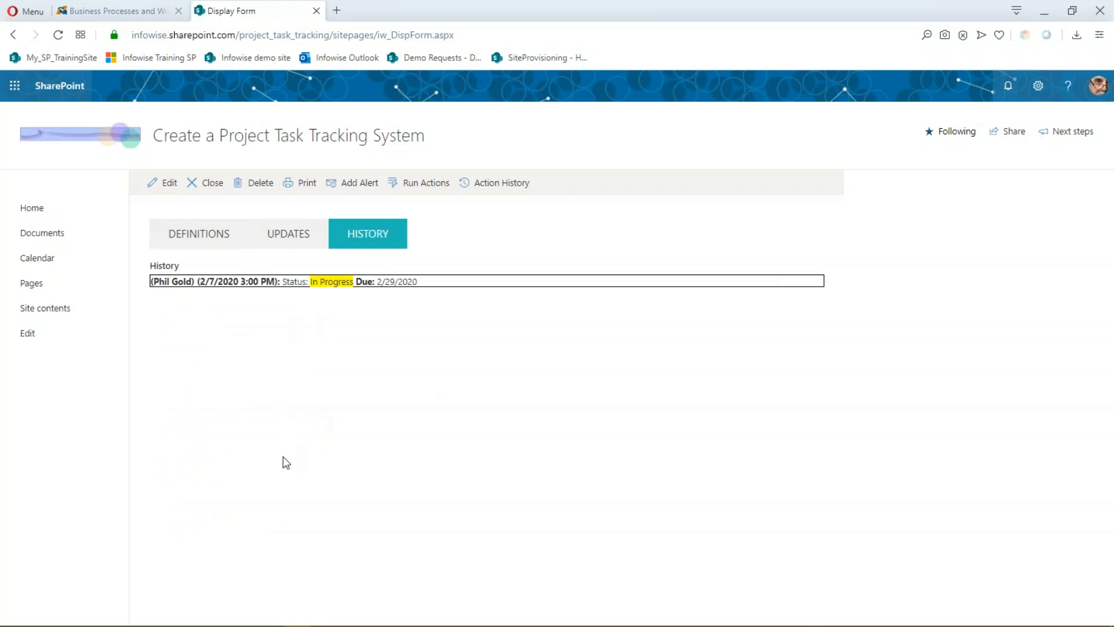
{"action": "left_click", "coordinate": [166, 187]}
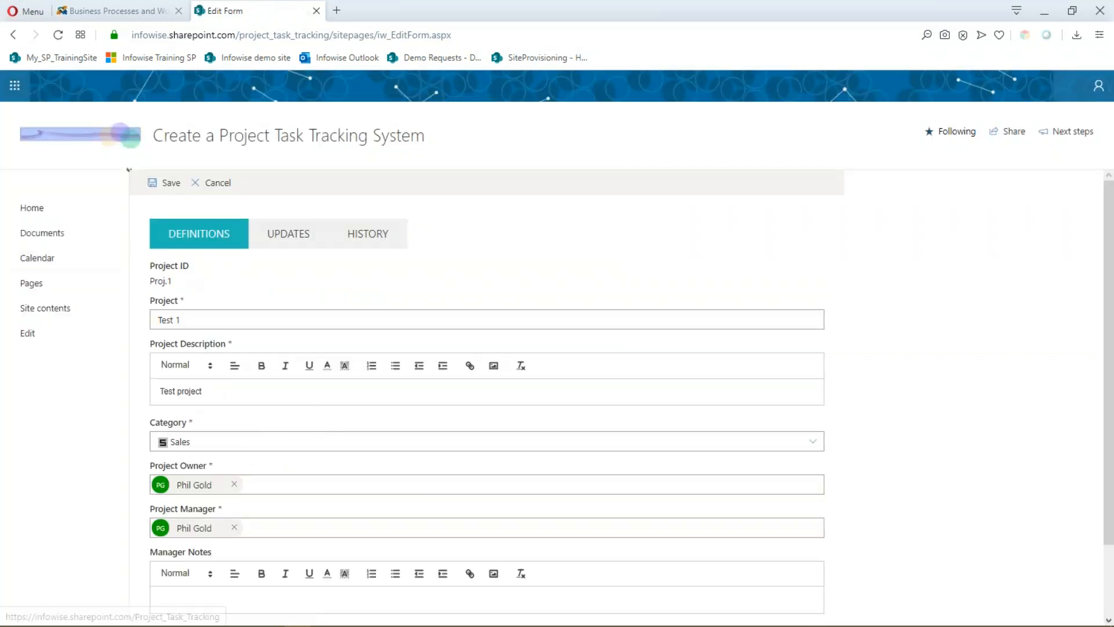
{"action": "left_click", "coordinate": [217, 189]}
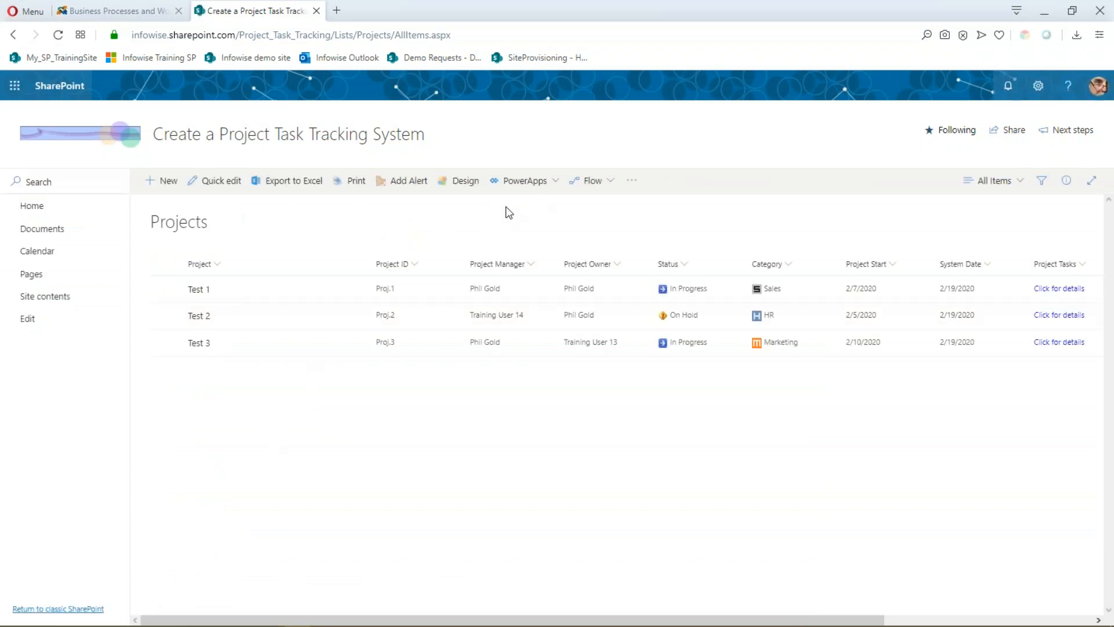
{"action": "left_click", "coordinate": [467, 181]}
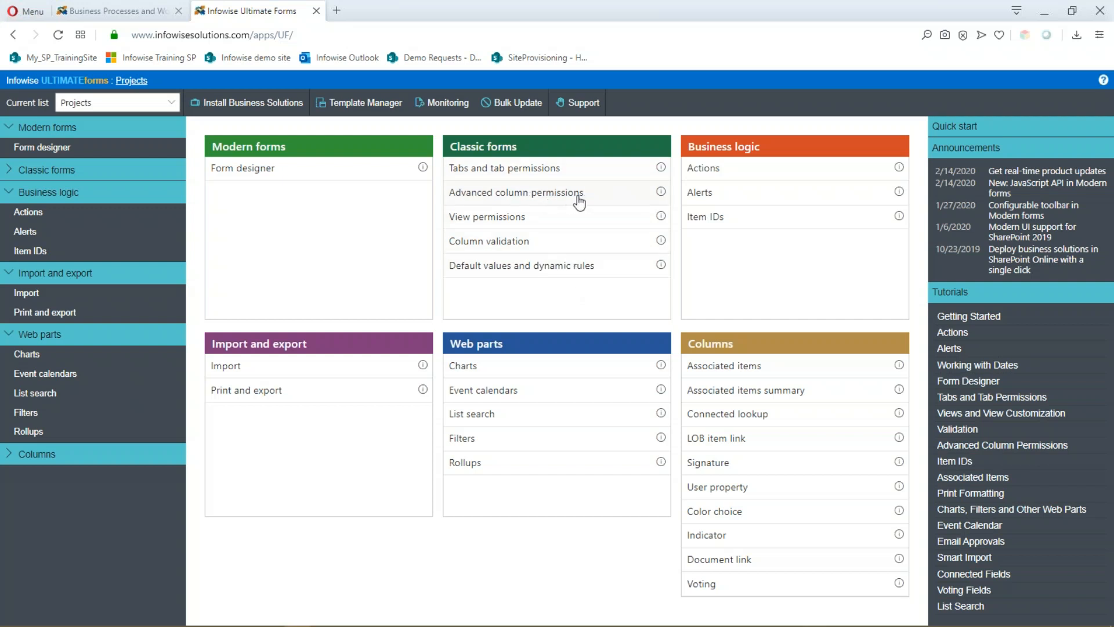
- Open the Projects list's Actions and load 'Update History on Status change' for editing
{"action": "left_click", "coordinate": [712, 176]}
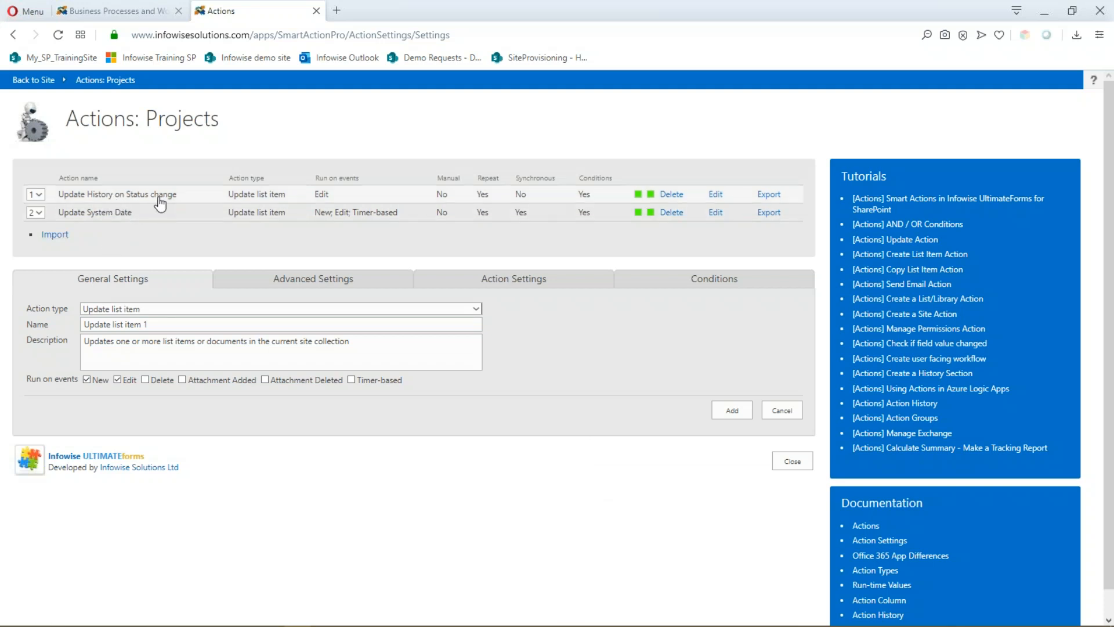
{"action": "left_click", "coordinate": [715, 196]}
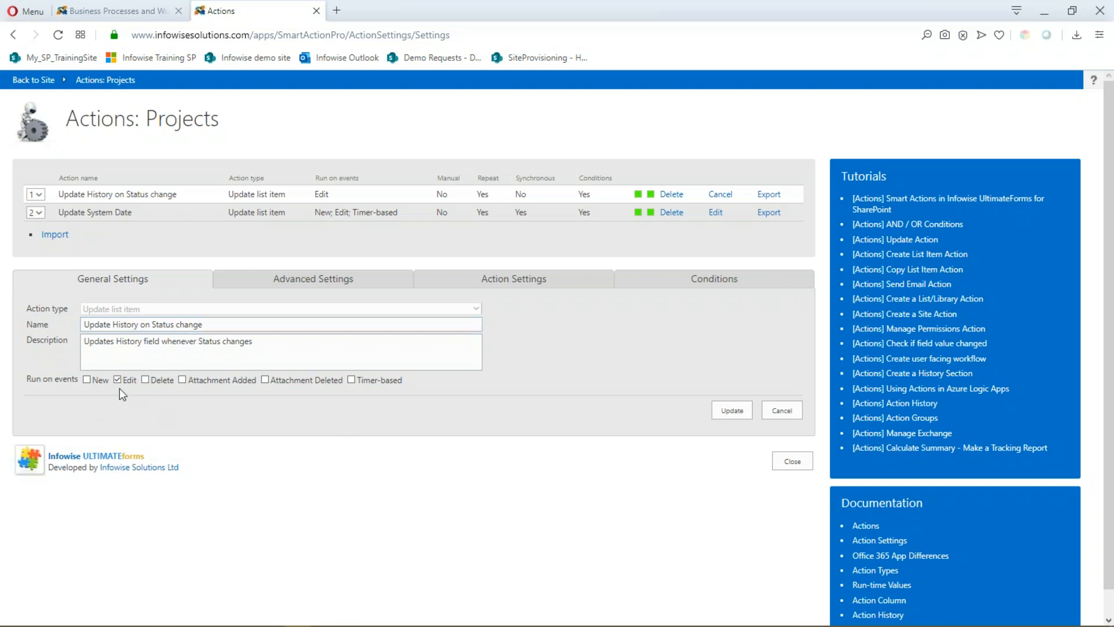
- View the History HTML value the status-change action writes, then load the Update System Date action
{"action": "left_click", "coordinate": [515, 286]}
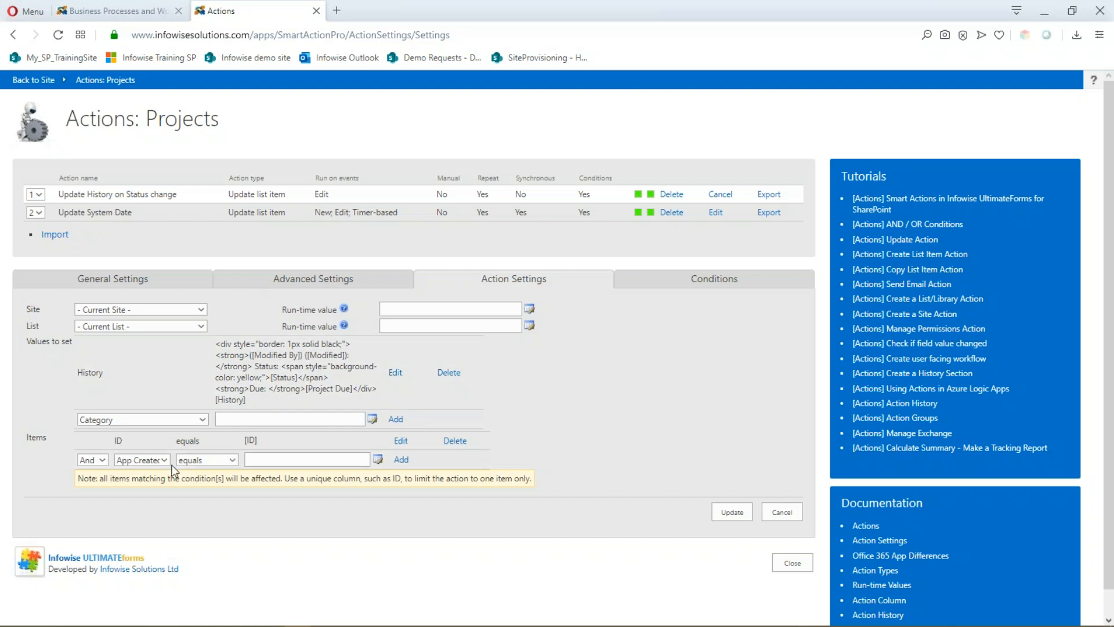
{"action": "left_click", "coordinate": [716, 213]}
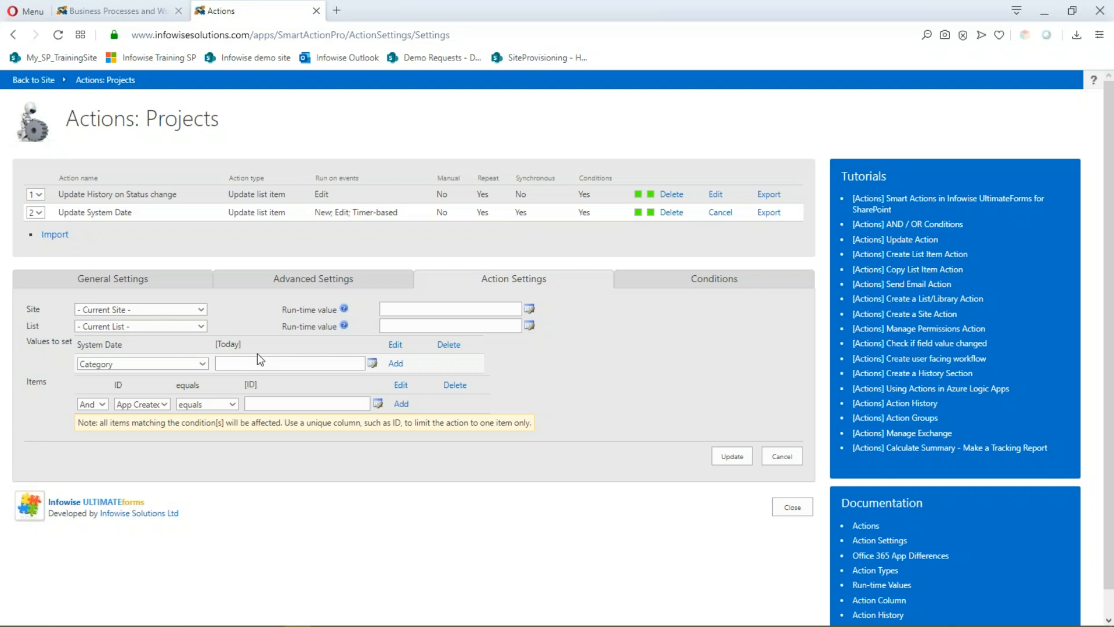
- Leave Ultimate Forms and return to the Project Tracking site home page
{"action": "left_click", "coordinate": [41, 85]}
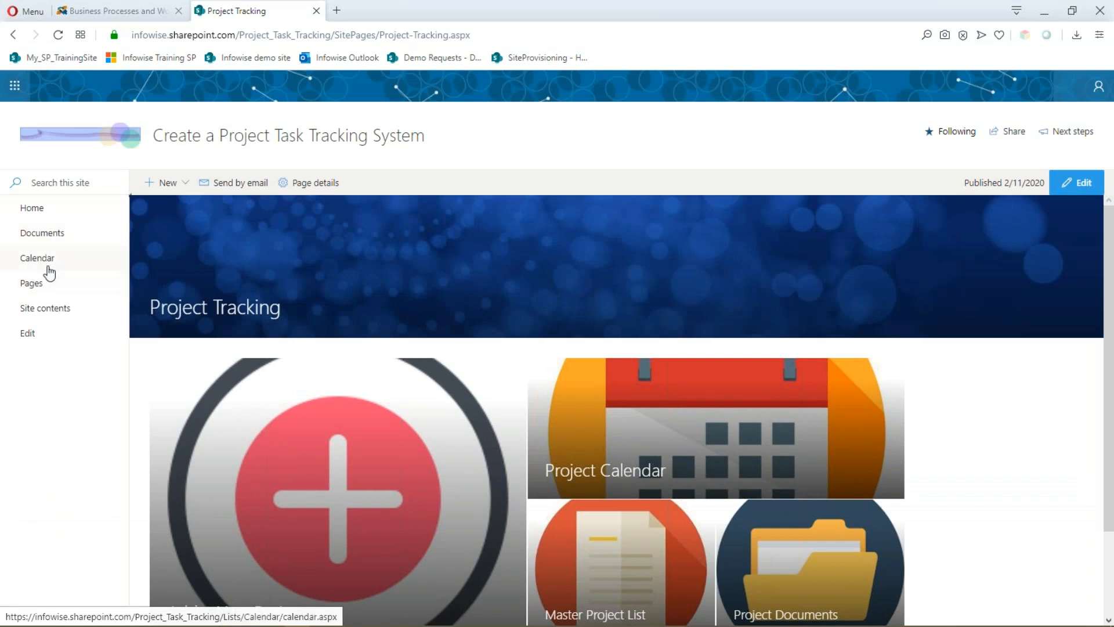
- Go to Site contents and open the Projects list
{"action": "left_click", "coordinate": [32, 315]}
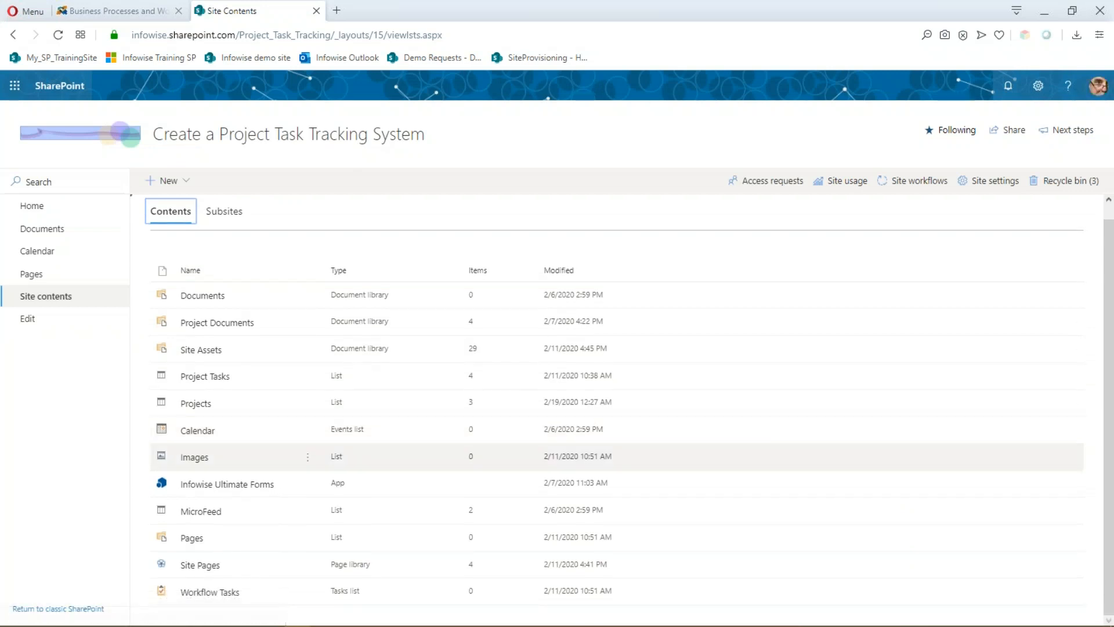
{"action": "left_click", "coordinate": [201, 405]}
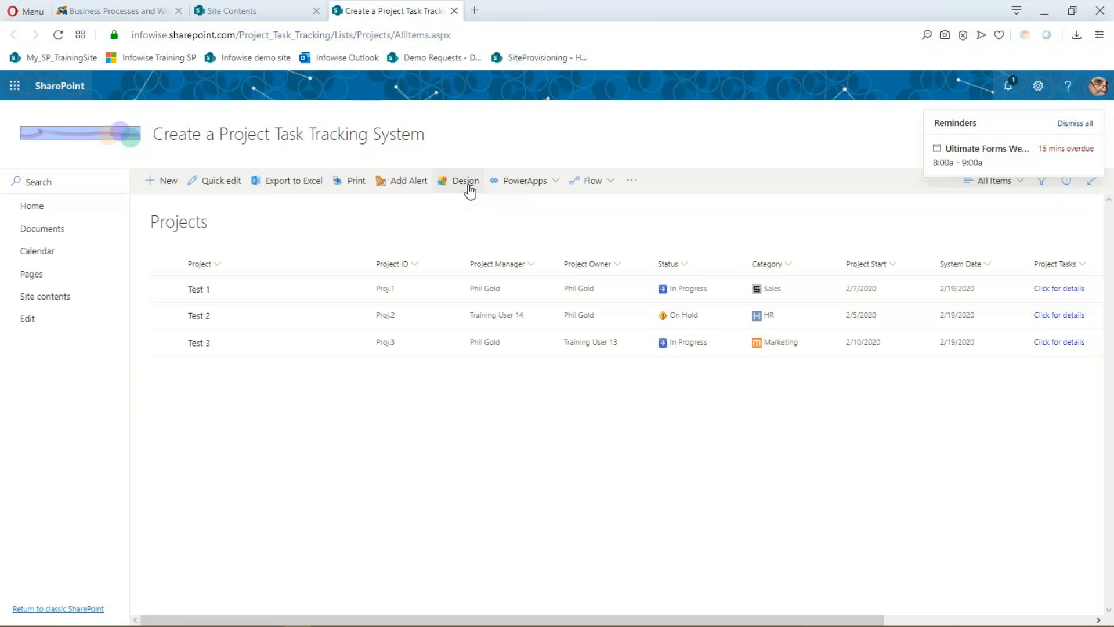
- Open the Projects list's Ultimate Forms alerts and start editing the Projects Due Soon alert
{"action": "left_click", "coordinate": [469, 183]}
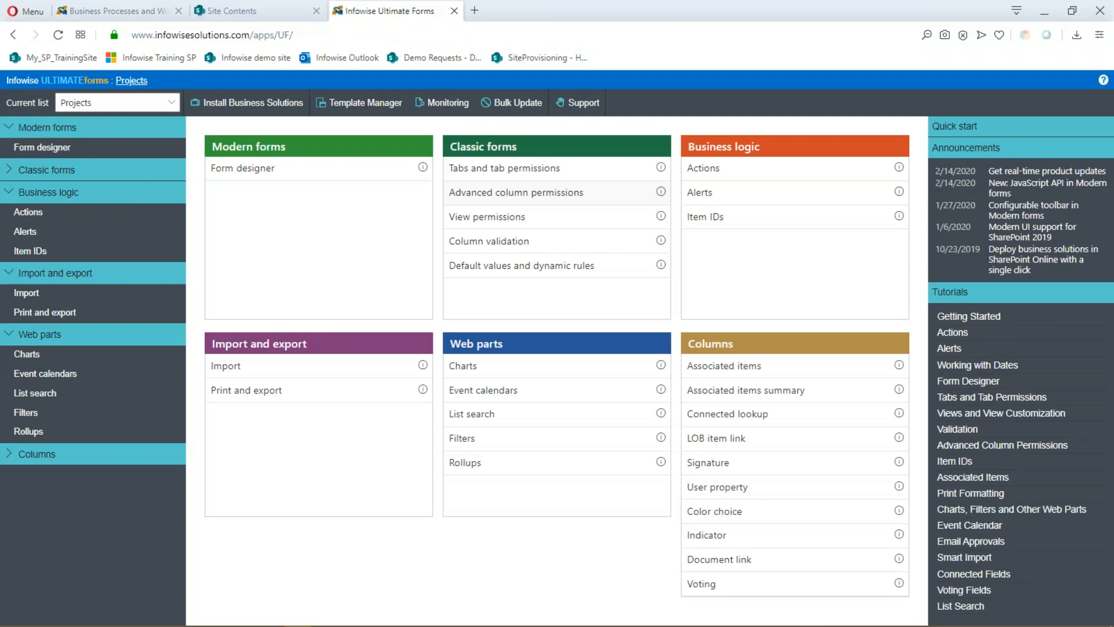
{"action": "left_click", "coordinate": [706, 200]}
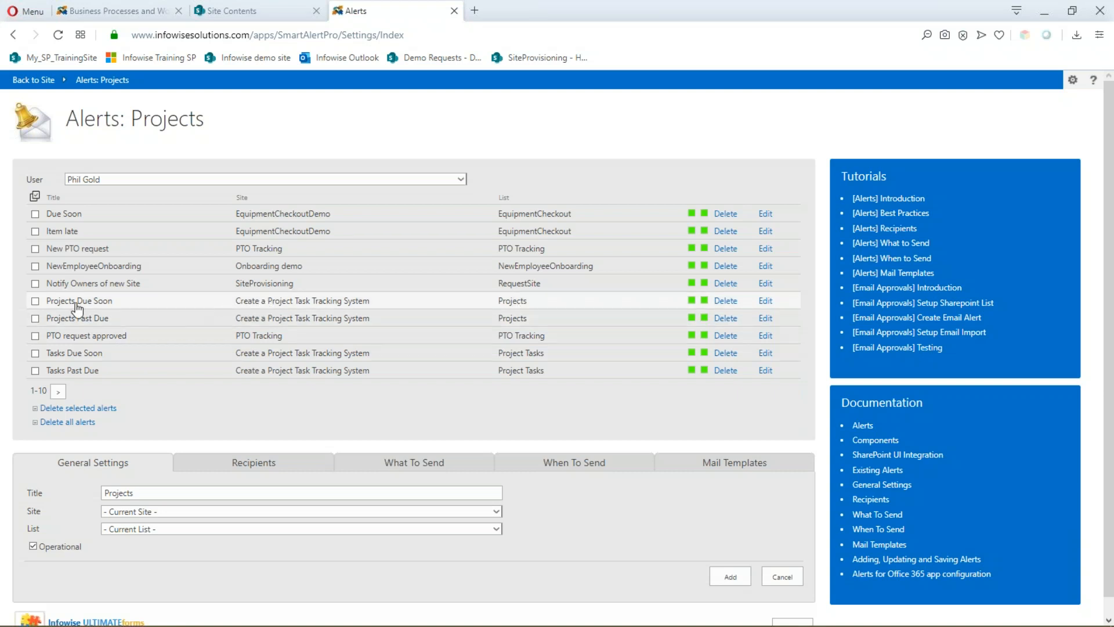
{"action": "left_click", "coordinate": [766, 302]}
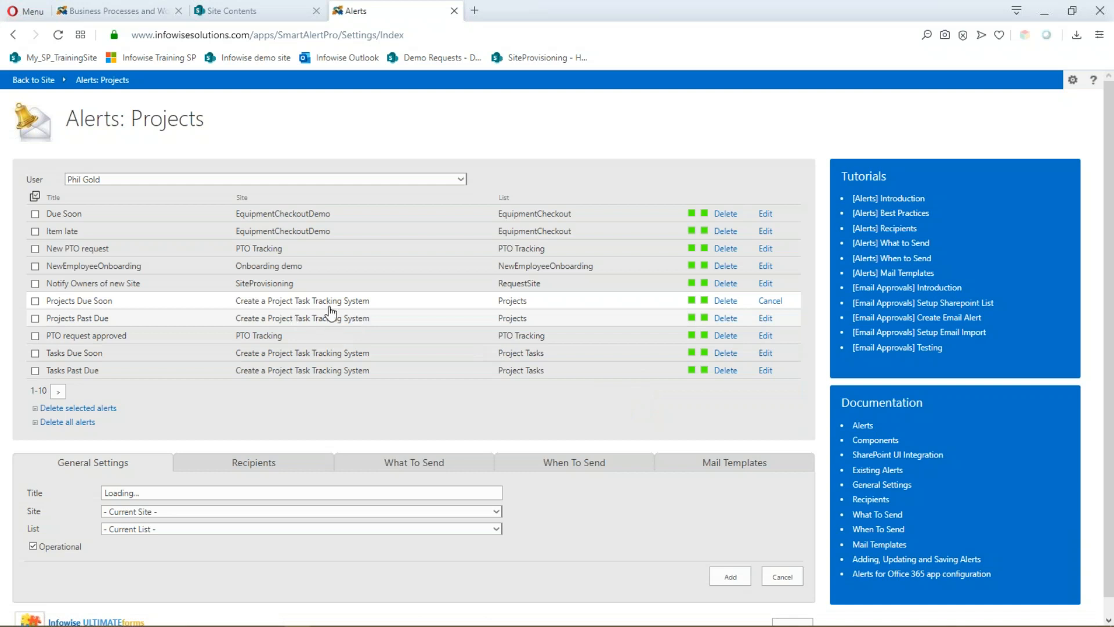
- Inspect the Projects Due Soon To recipients, keeping only the Project Manager and adding no one
{"action": "scroll", "coordinate": [681, 387], "scroll_direction": "down", "scroll_amount": 2}
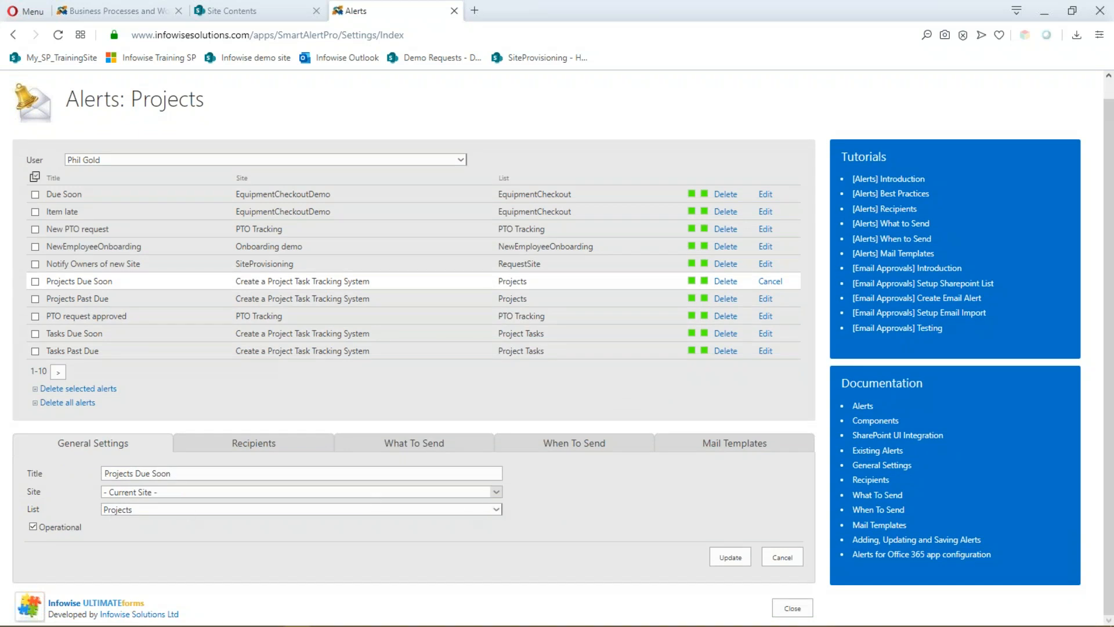
{"action": "left_click", "coordinate": [285, 449]}
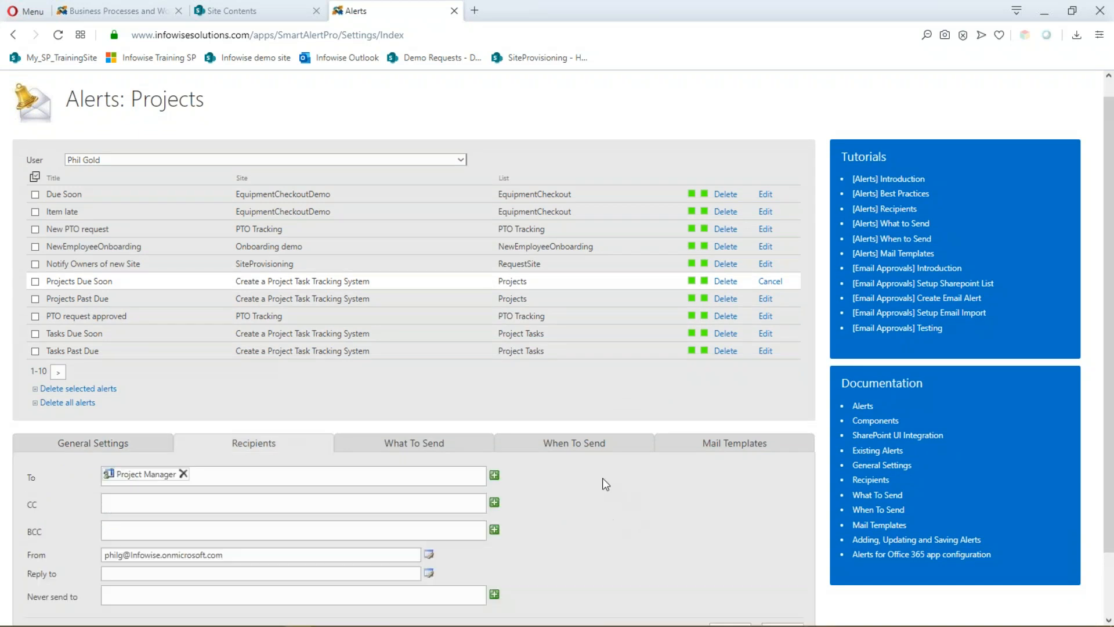
{"action": "scroll", "coordinate": [607, 480], "scroll_direction": "down", "scroll_amount": 2}
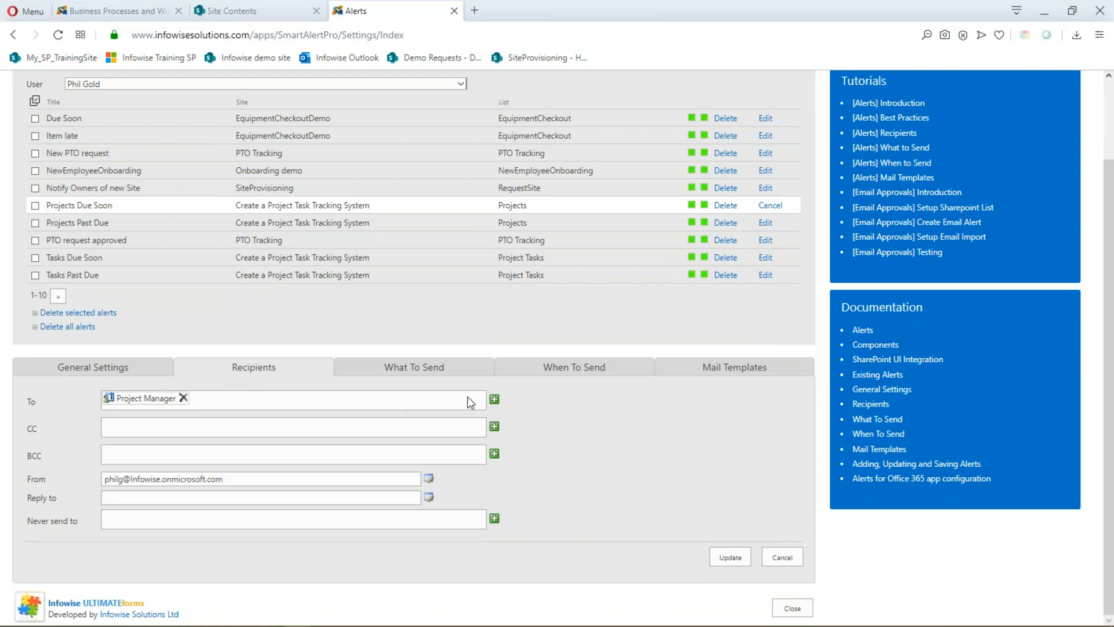
{"action": "left_click", "coordinate": [494, 400]}
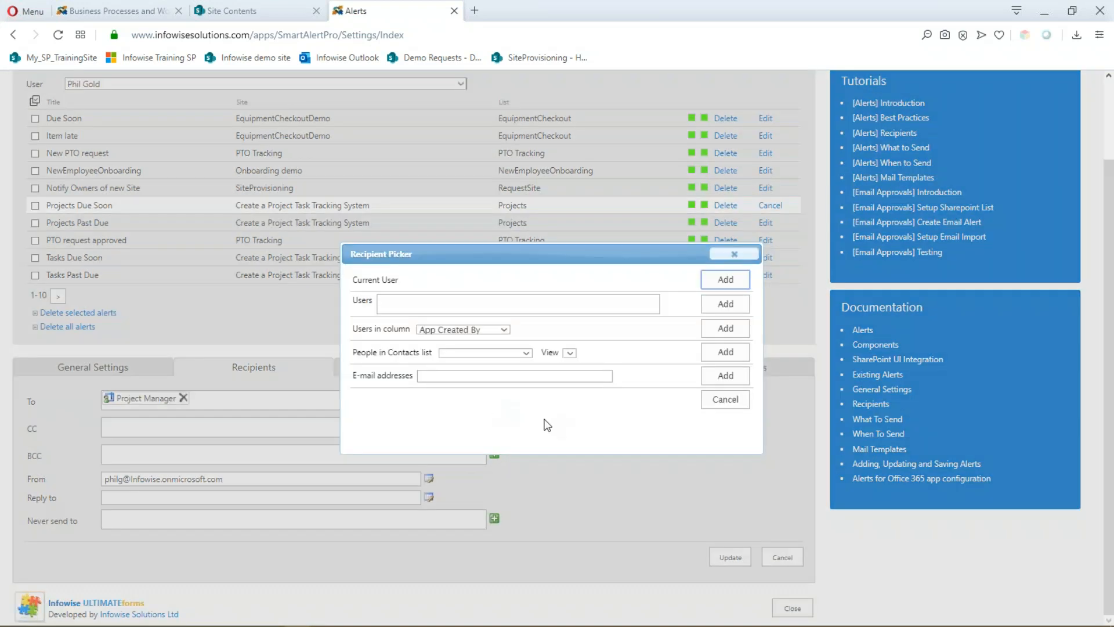
{"action": "left_click", "coordinate": [504, 330]}
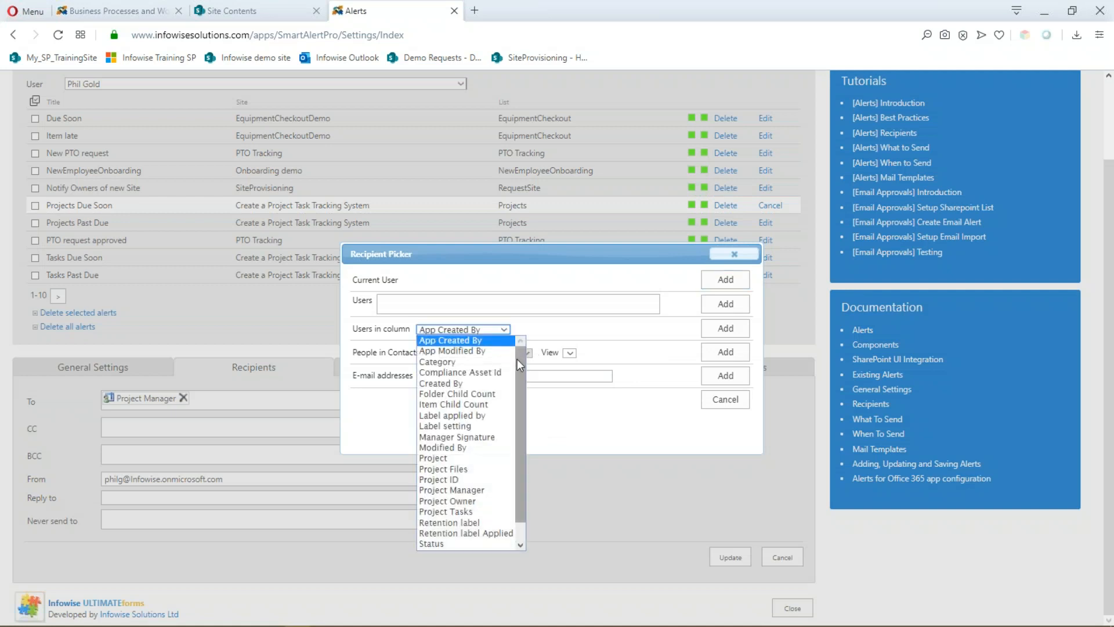
{"action": "left_click_drag", "start_coordinate": [520, 364], "coordinate": [519, 382]}
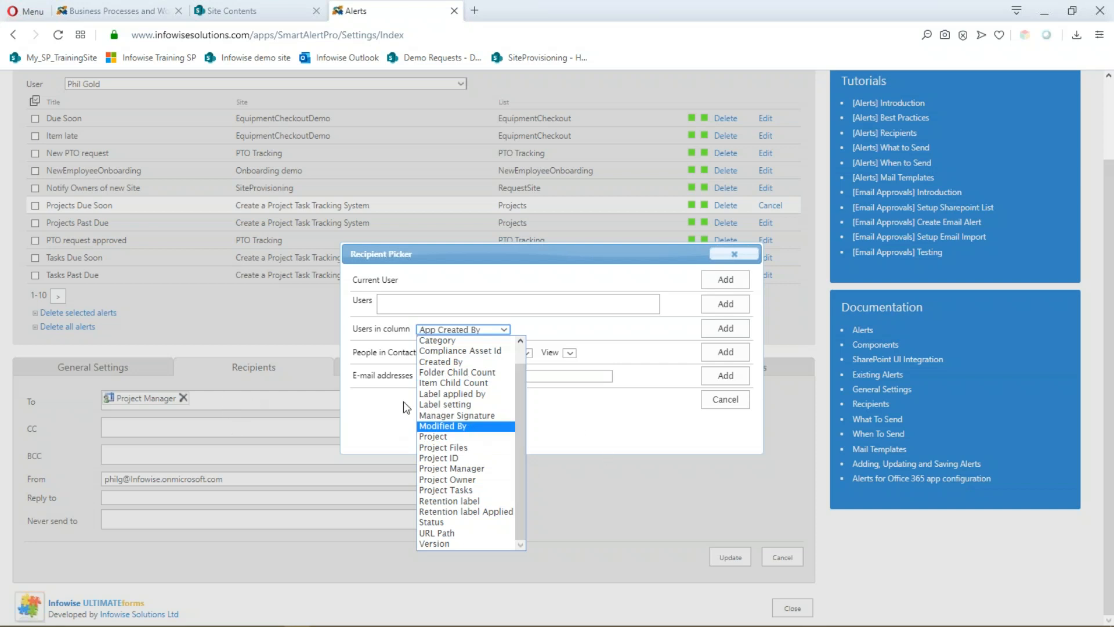
{"action": "left_click", "coordinate": [578, 417]}
{"action": "left_click", "coordinate": [392, 304]}
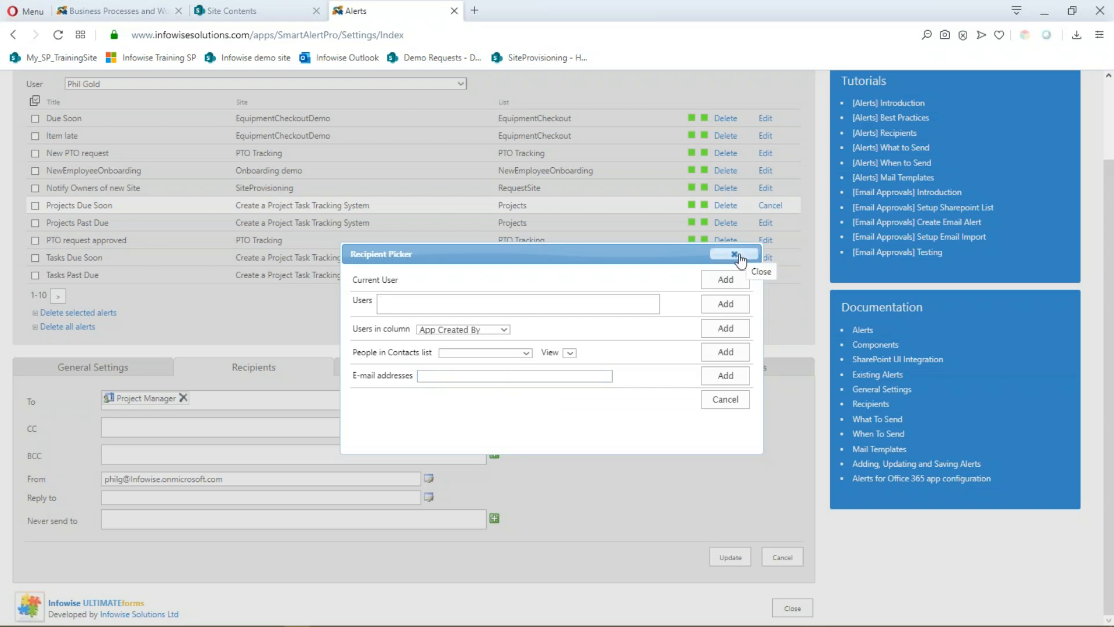
{"action": "left_click", "coordinate": [734, 254]}
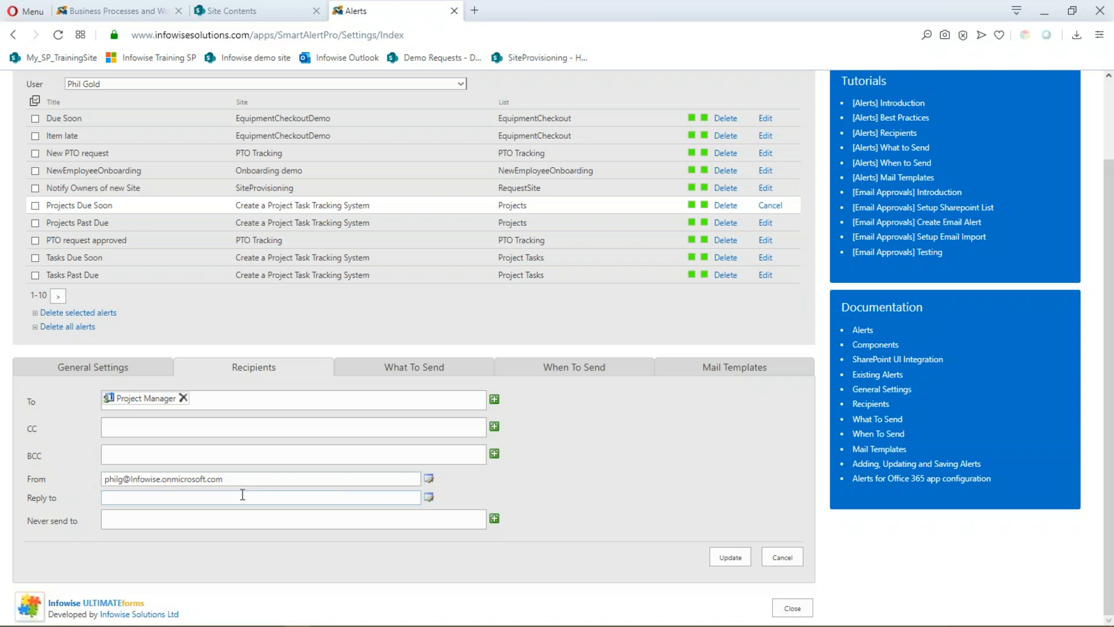
{"action": "left_click", "coordinate": [404, 373]}
- Check the alert's 5-days-before-Project-Due timing, then view its Mail Templates settings
{"action": "scroll", "coordinate": [404, 419], "scroll_direction": "down", "scroll_amount": 3}
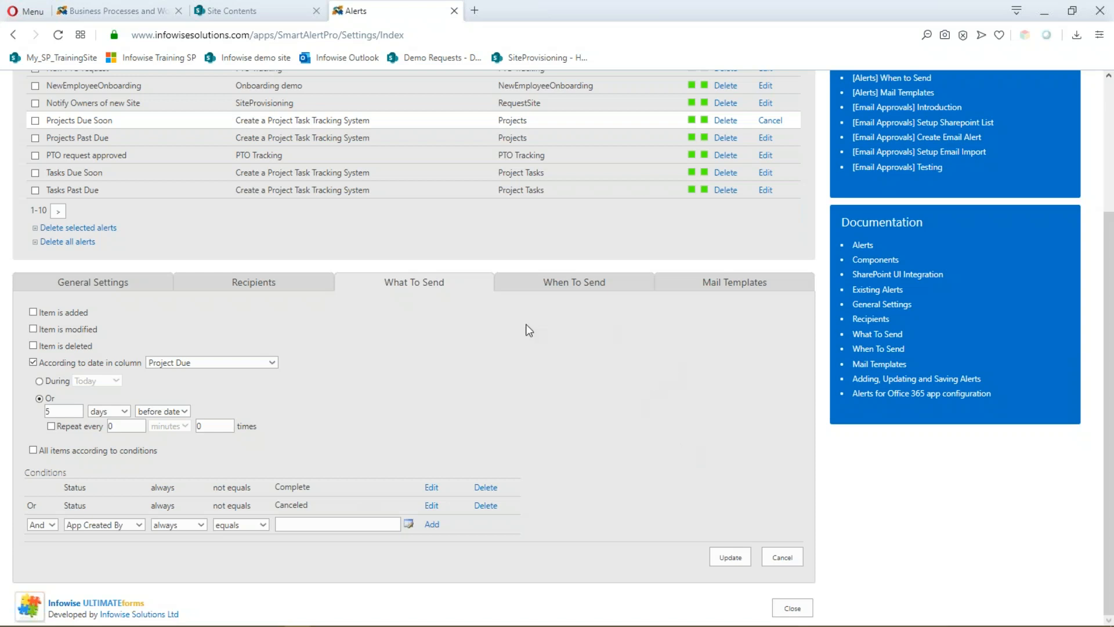
{"action": "left_click", "coordinate": [734, 289]}
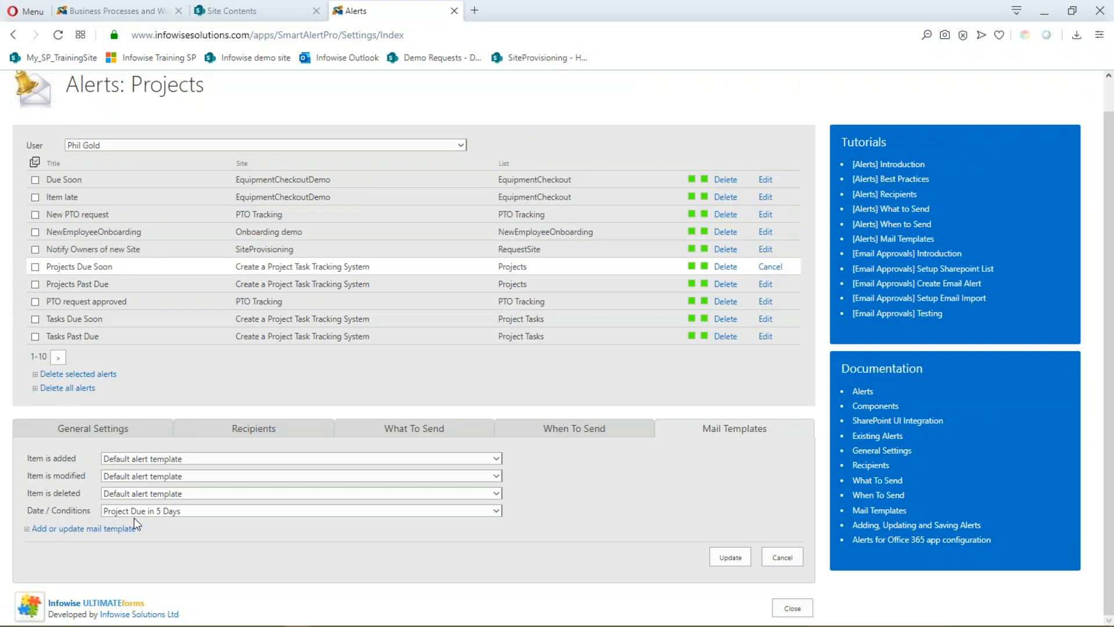
- Open the 'Add or update mail template' dialog for the Projects Due Soon alert
{"action": "left_click", "coordinate": [86, 529]}
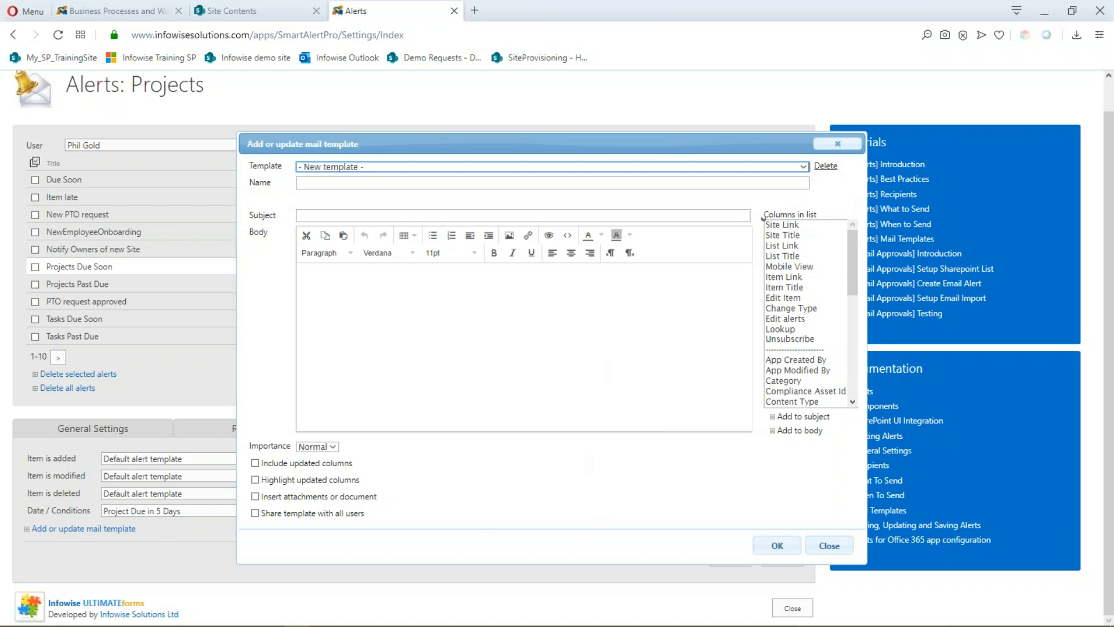
- Load the 'Project Due in 5 Days' template, read its subject and body, and close without saving
{"action": "left_click", "coordinate": [803, 168]}
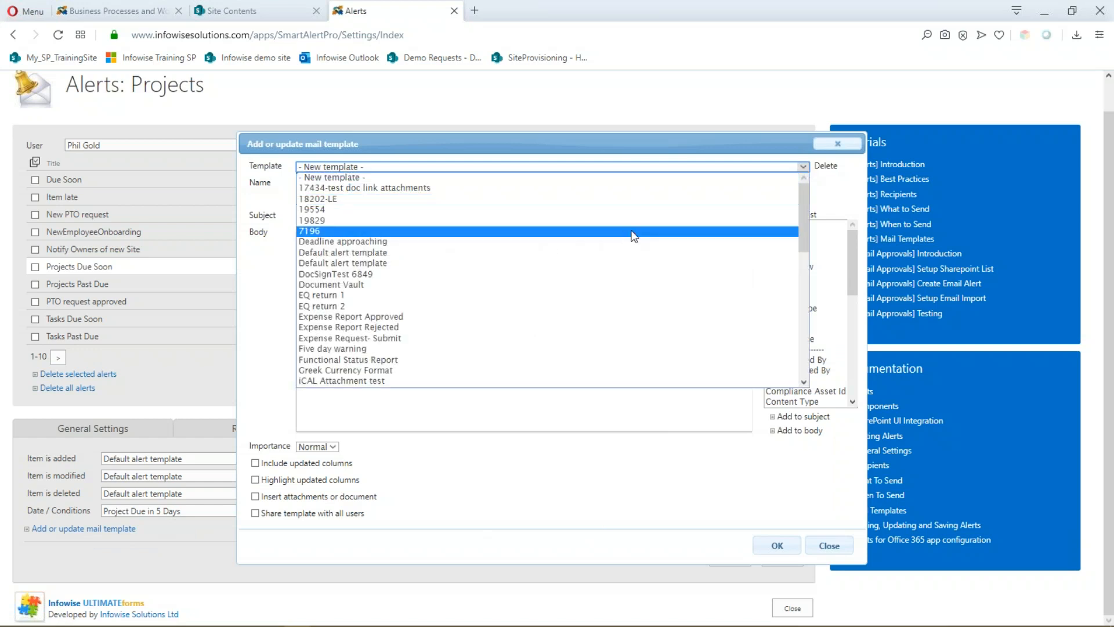
{"action": "scroll", "coordinate": [490, 238], "scroll_direction": "down", "scroll_amount": 8}
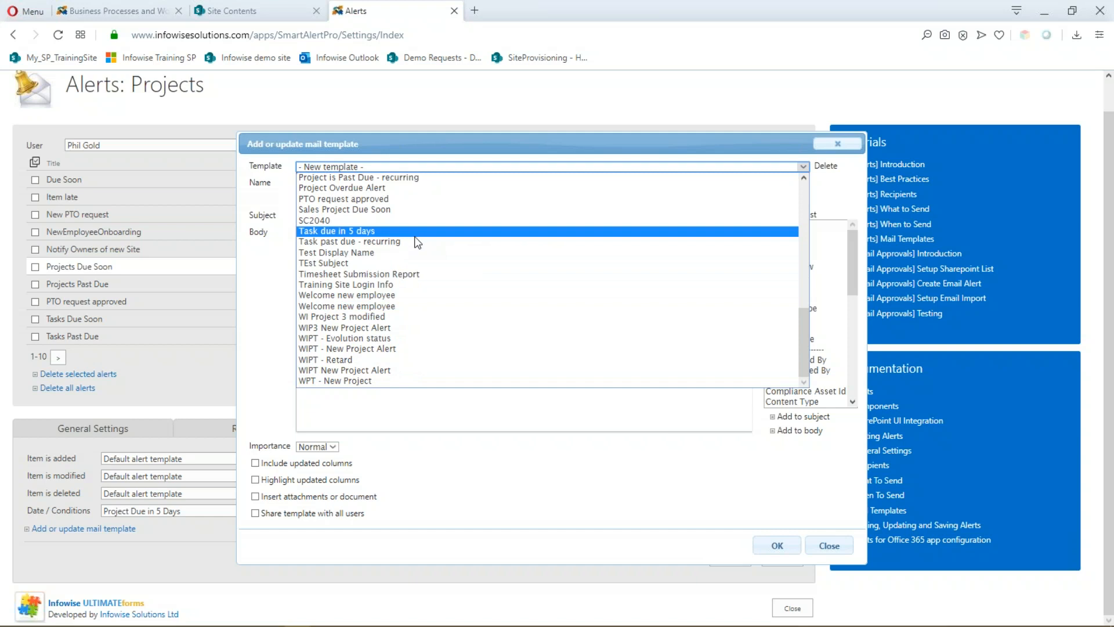
{"action": "scroll", "coordinate": [418, 238], "scroll_direction": "up", "scroll_amount": 4}
{"action": "left_click", "coordinate": [364, 306]}
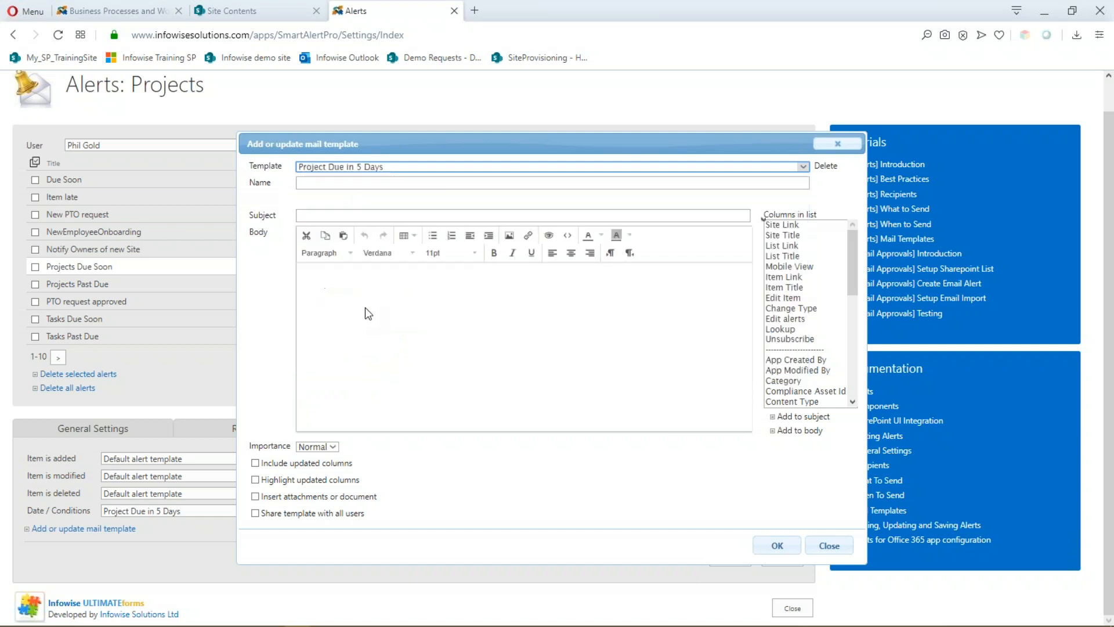
{"action": "left_click_drag", "start_coordinate": [660, 143], "coordinate": [587, 102]}
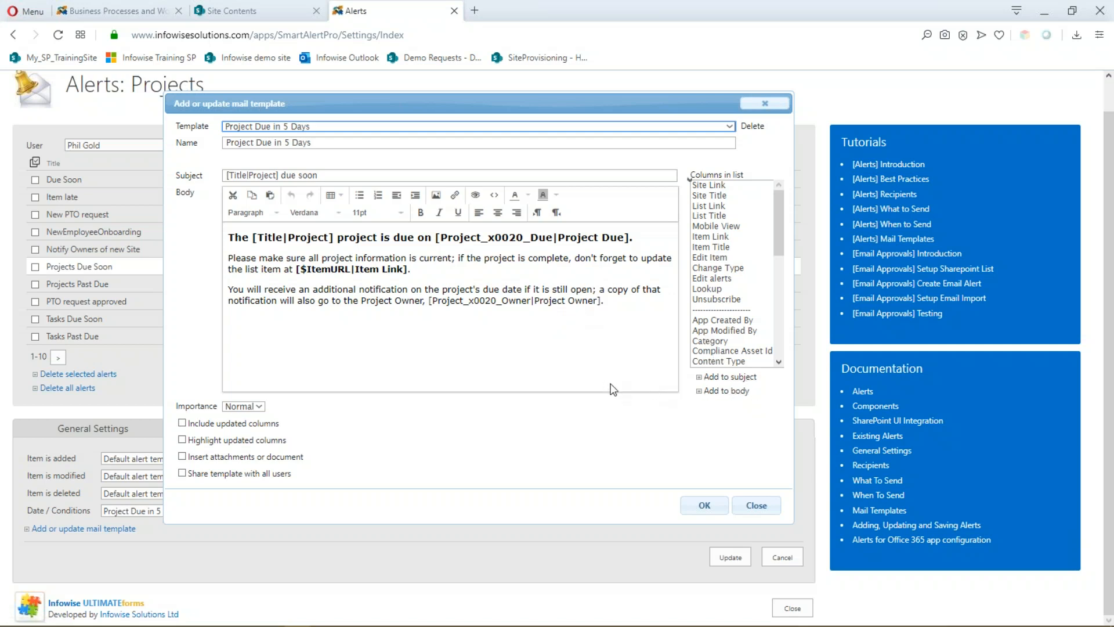
{"action": "left_click", "coordinate": [765, 508]}
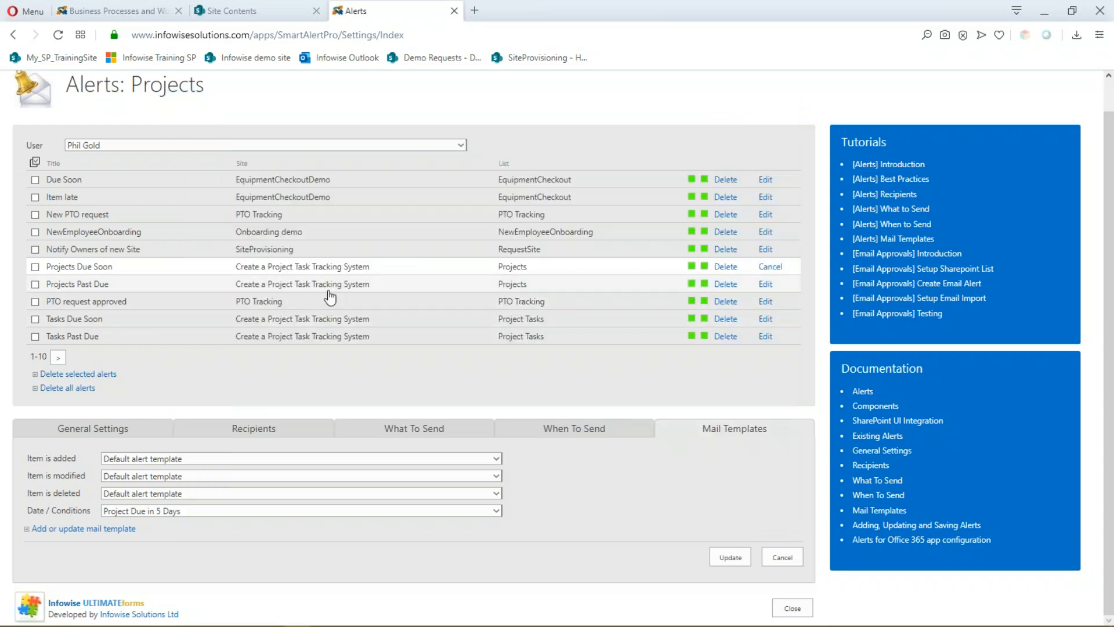
- Load the Projects Past Due alert and open its mail template editor
{"action": "left_click", "coordinate": [766, 284]}
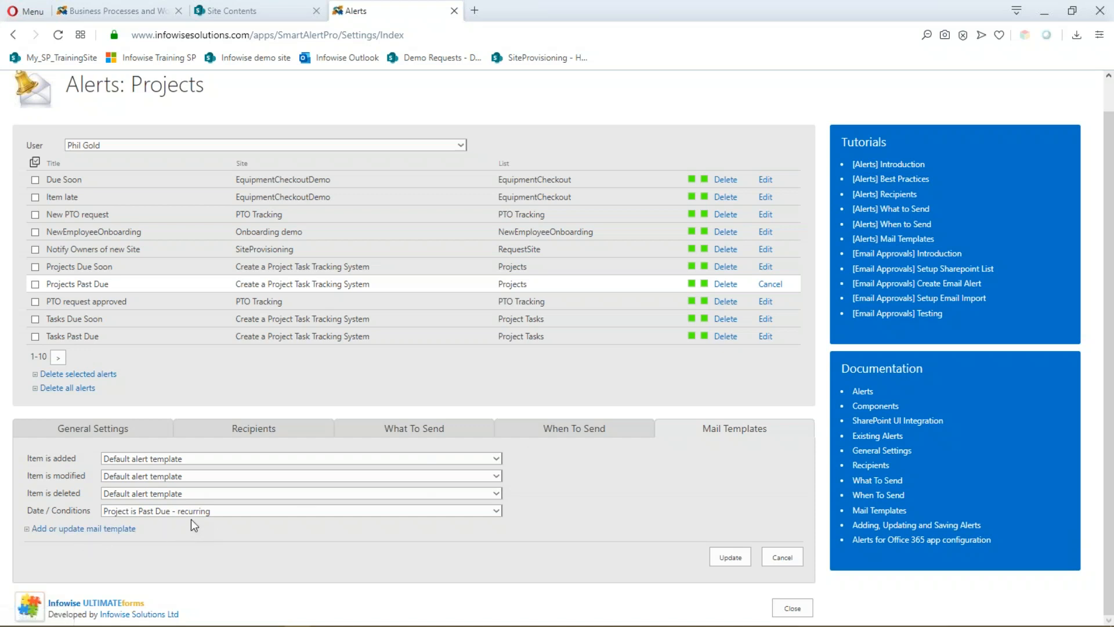
{"action": "left_click", "coordinate": [85, 529]}
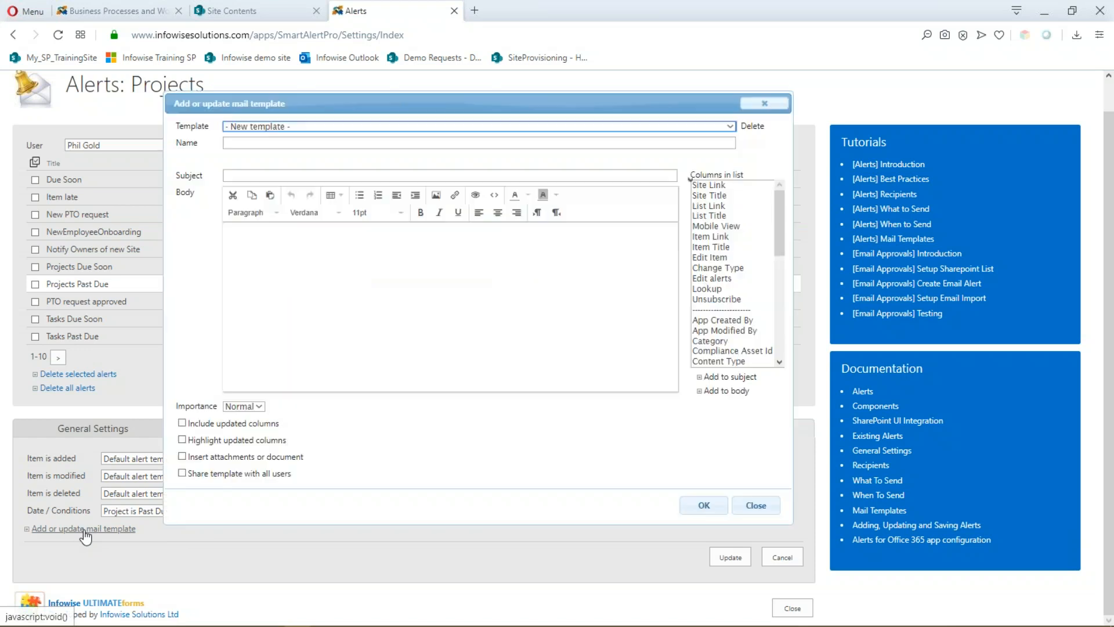
- Load the 'Project is Past Due - recurring' template, with subject '[Title|Project] is past due'
{"action": "left_click", "coordinate": [726, 128]}
{"action": "scroll", "coordinate": [325, 243], "scroll_direction": "down", "scroll_amount": 3}
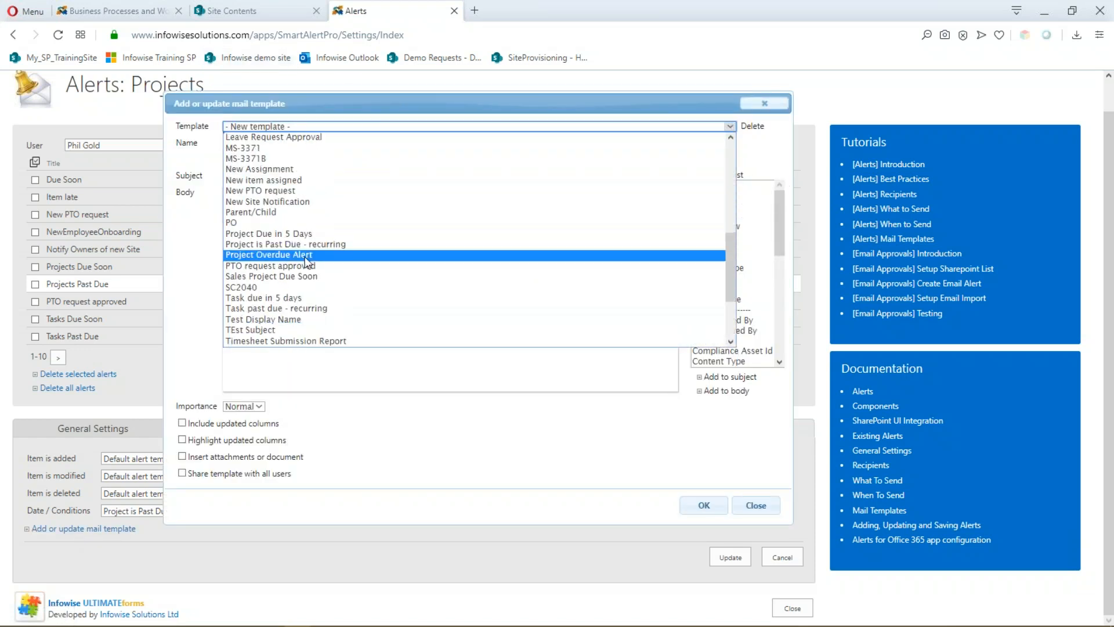
{"action": "left_click", "coordinate": [296, 244]}
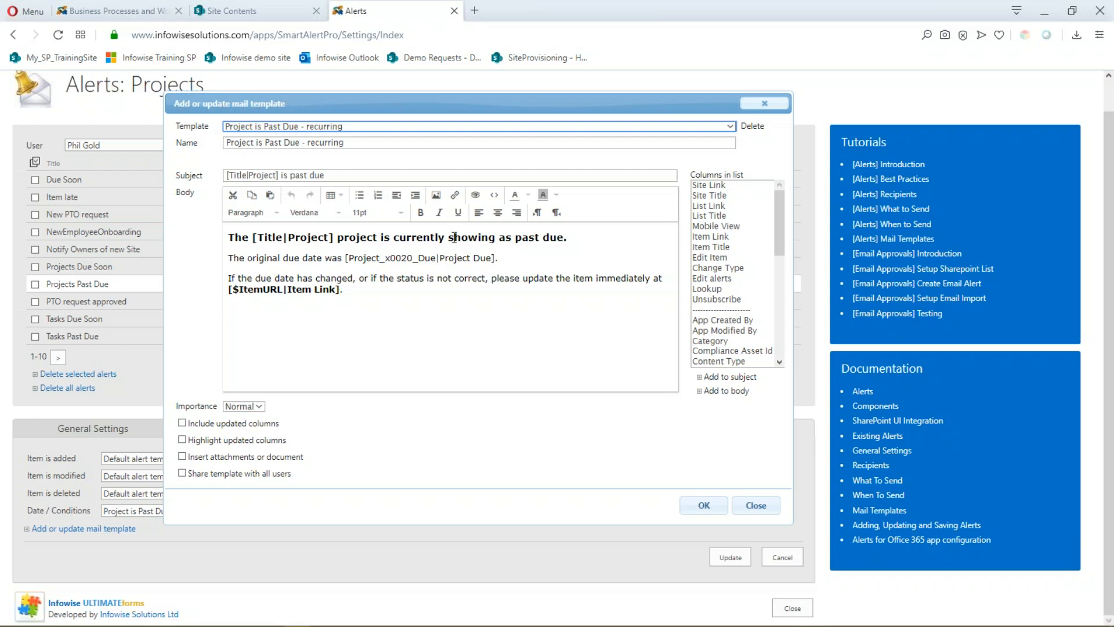
- Review the Projects Past Due recurring schedule and its Project Manager and Project Owner recipients
{"action": "left_click", "coordinate": [765, 104]}
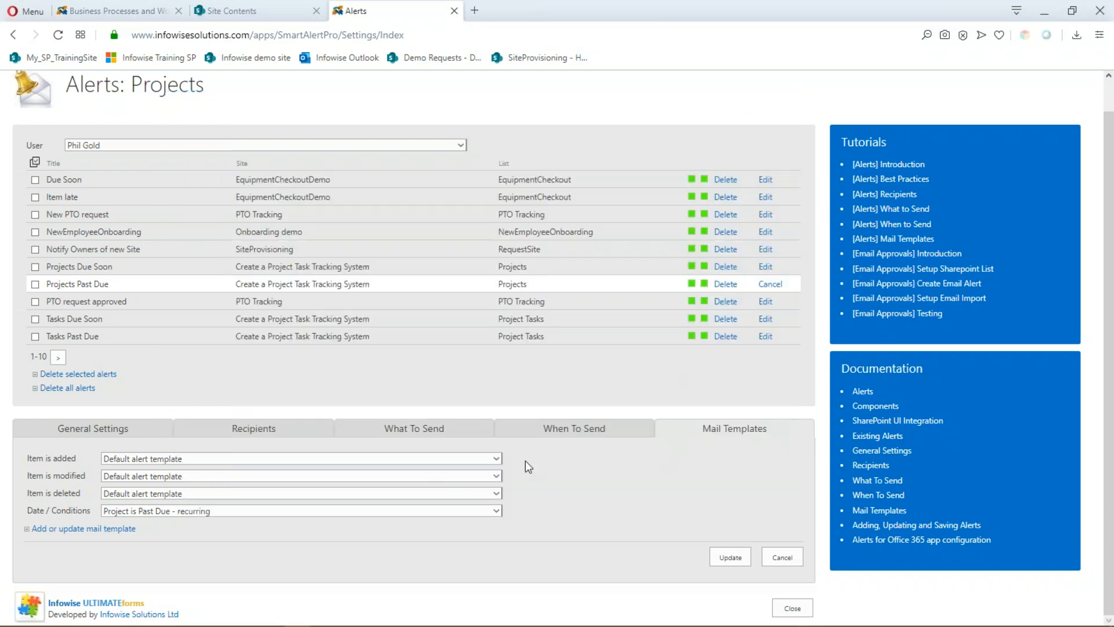
{"action": "left_click", "coordinate": [425, 437]}
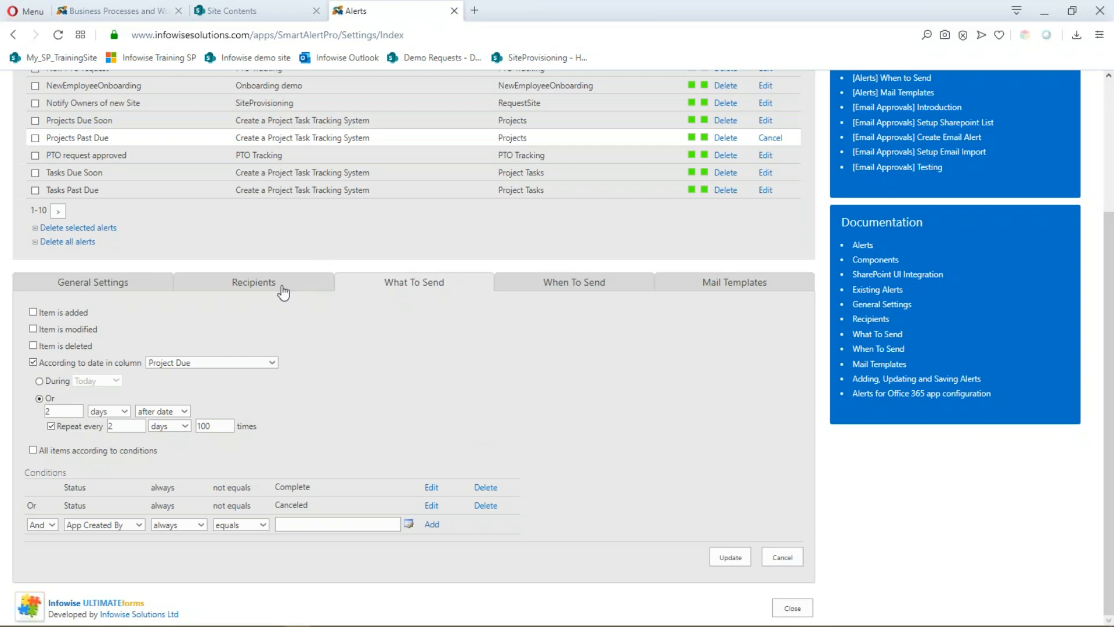
{"action": "left_click", "coordinate": [281, 284]}
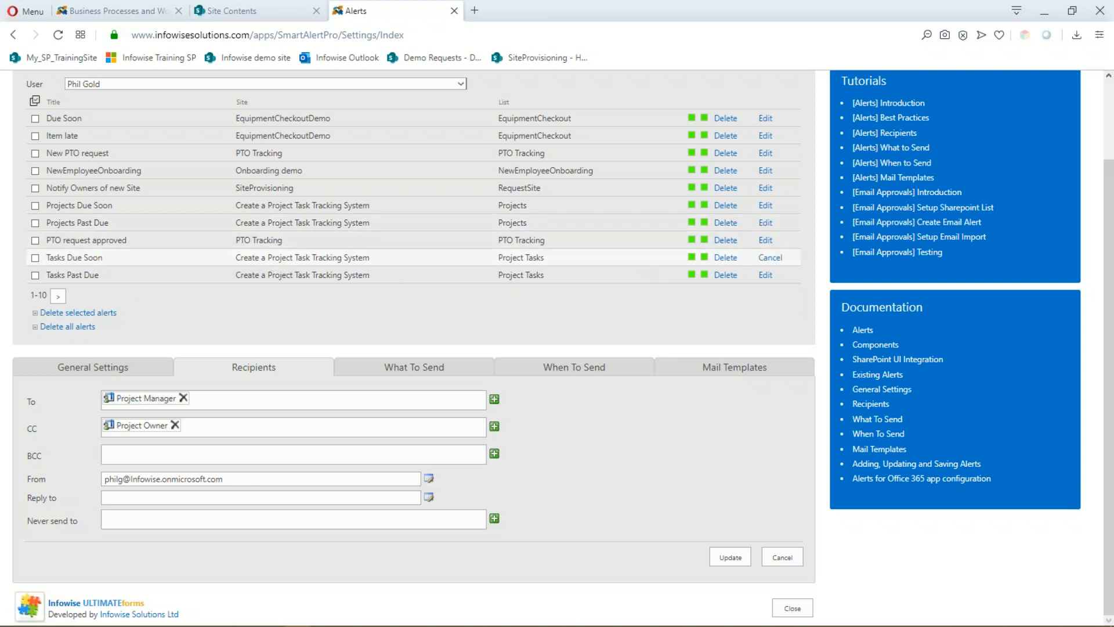
{"action": "left_click", "coordinate": [765, 257]}
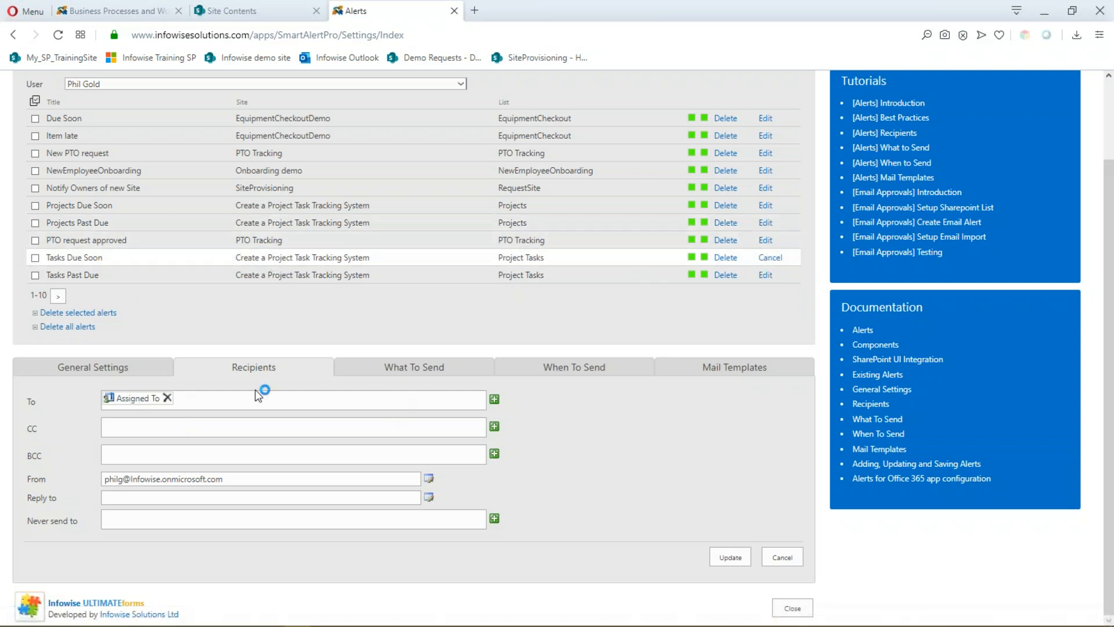
- Review the Tasks Due Soon general settings and its 'Task due in 5 days' email template
{"action": "left_click", "coordinate": [116, 367]}
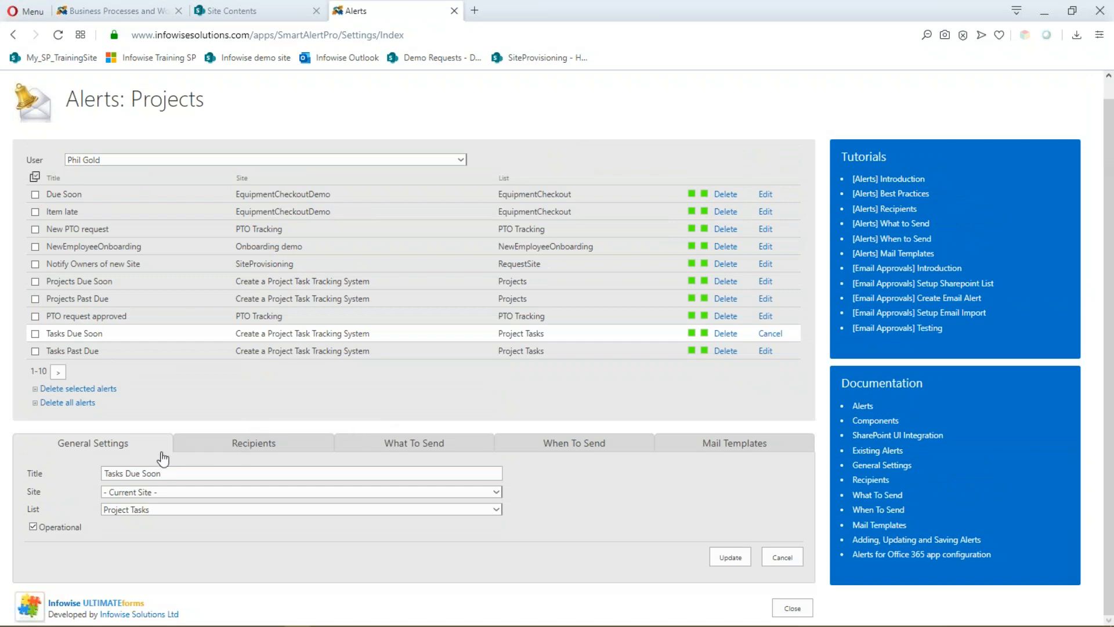
{"action": "left_click", "coordinate": [723, 443]}
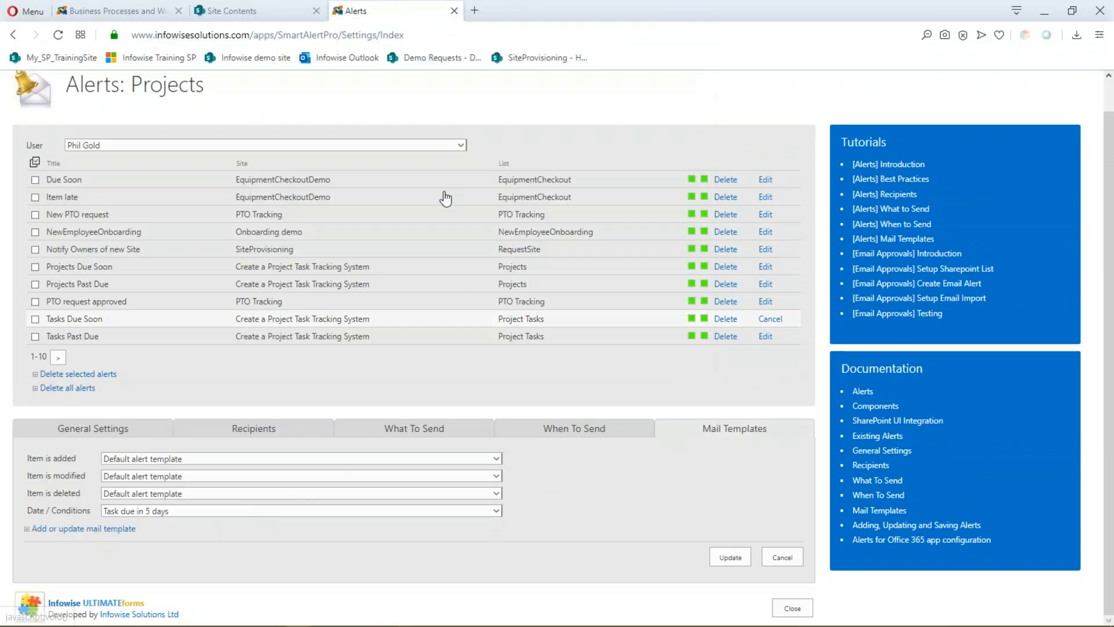
{"action": "left_click", "coordinate": [67, 528]}
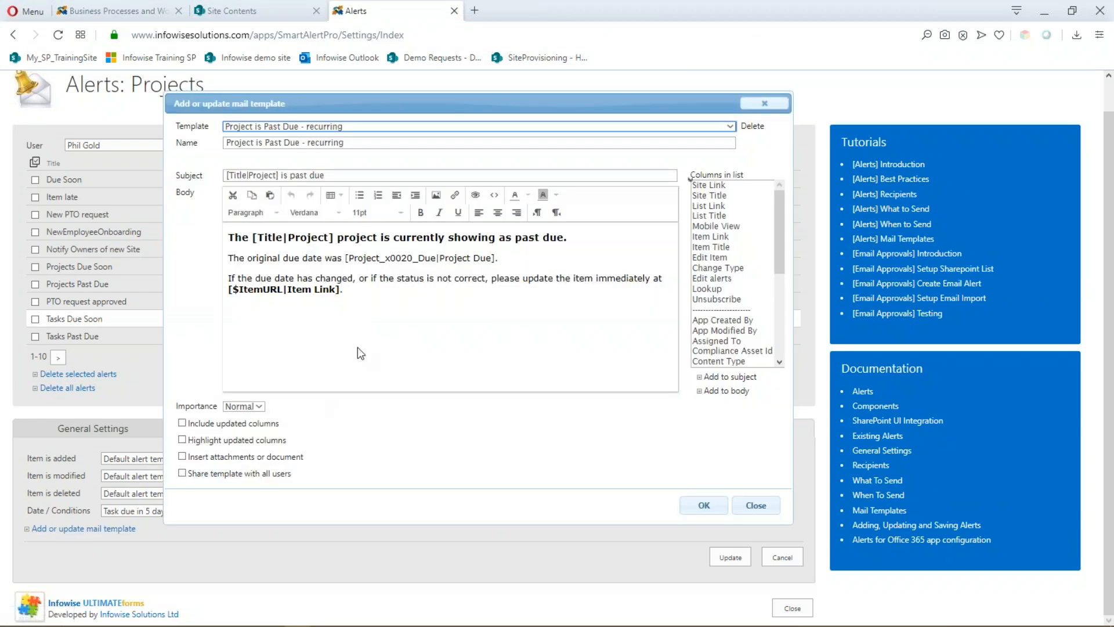
{"action": "left_click", "coordinate": [717, 127]}
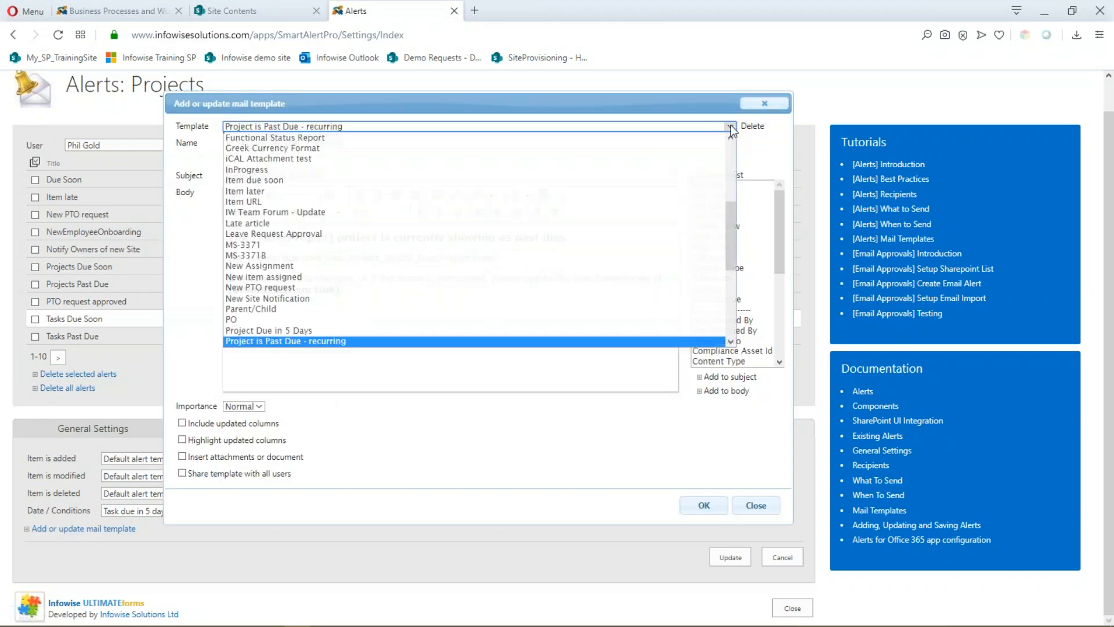
{"action": "scroll", "coordinate": [365, 220], "scroll_direction": "down", "scroll_amount": 5}
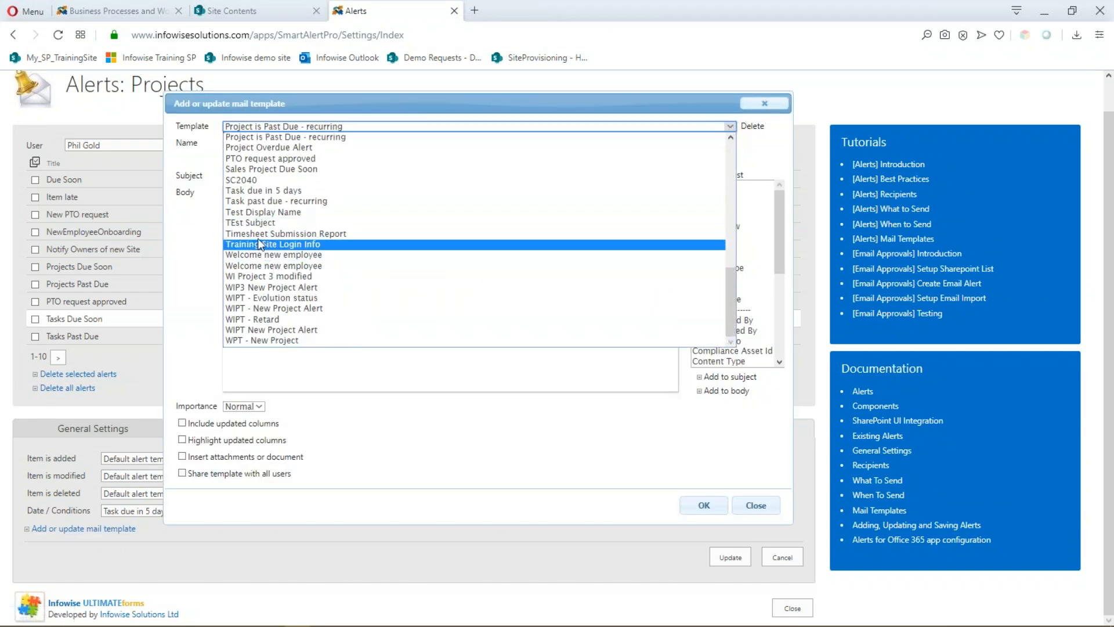
{"action": "left_click", "coordinate": [253, 189]}
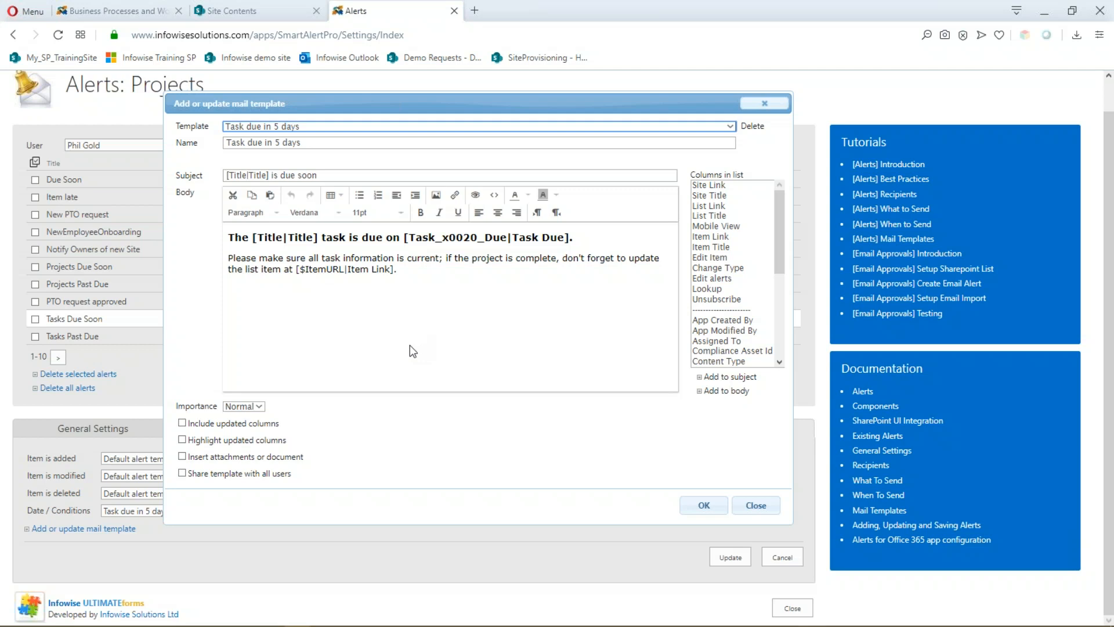
{"action": "left_click", "coordinate": [756, 505]}
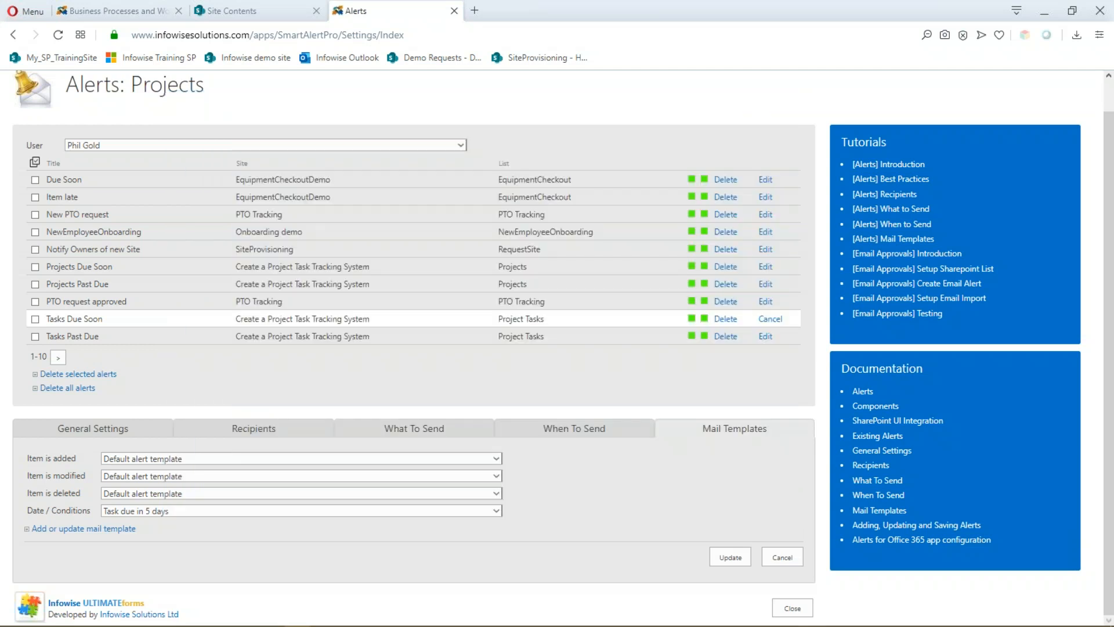
{"action": "scroll", "coordinate": [197, 143], "scroll_direction": "up", "scroll_amount": 1}
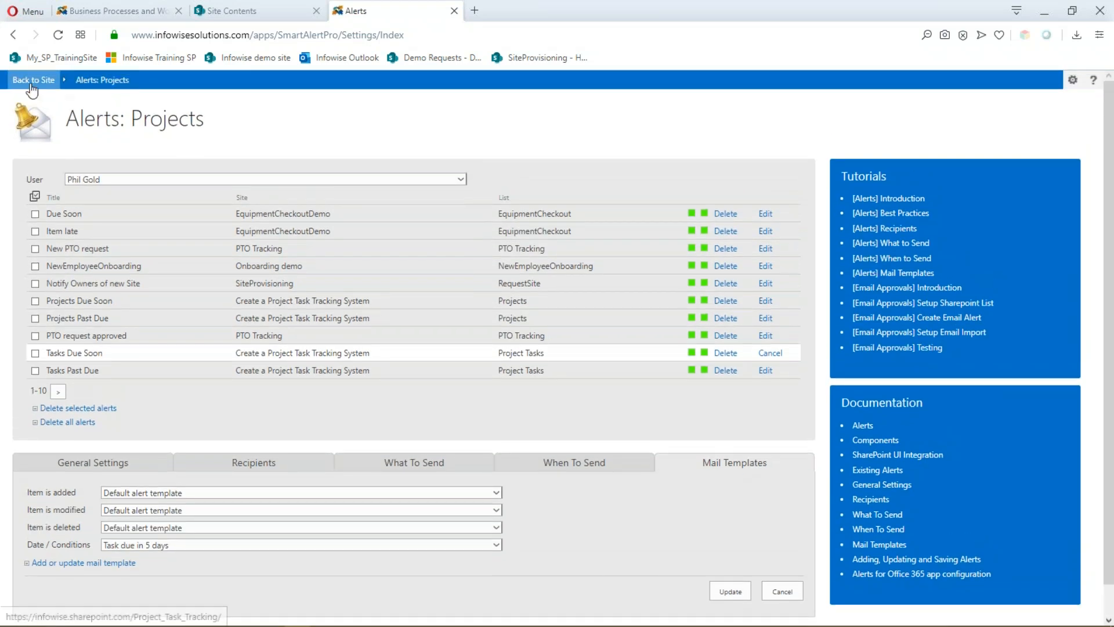
- Return to the site, view the empty Calendar list, then go to the Project Tracking home page
{"action": "left_click", "coordinate": [97, 85]}
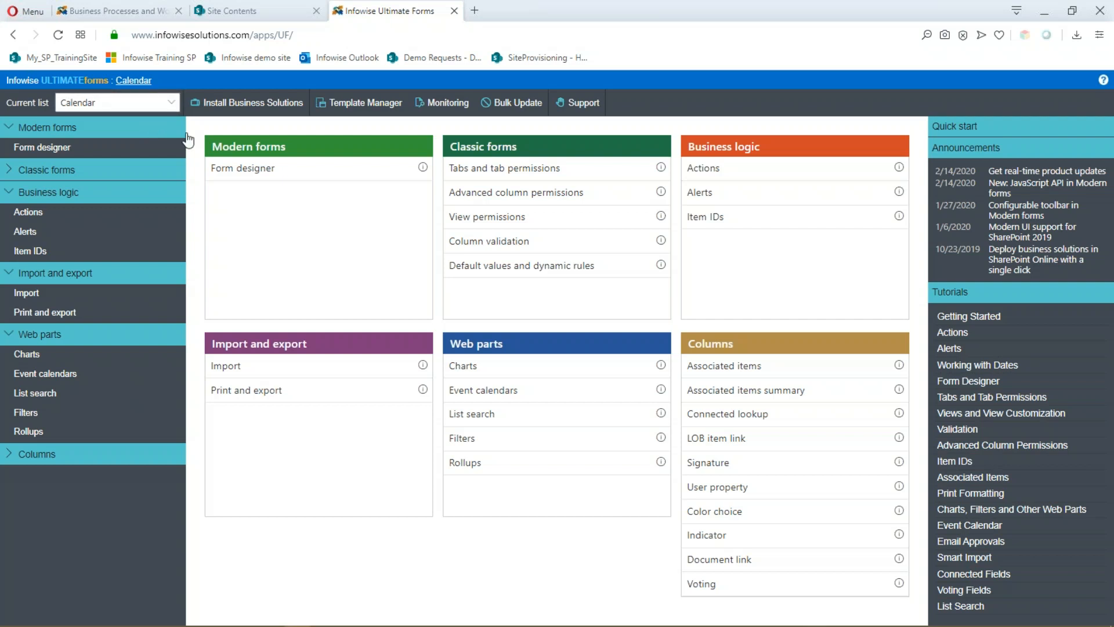
{"action": "left_click", "coordinate": [138, 85]}
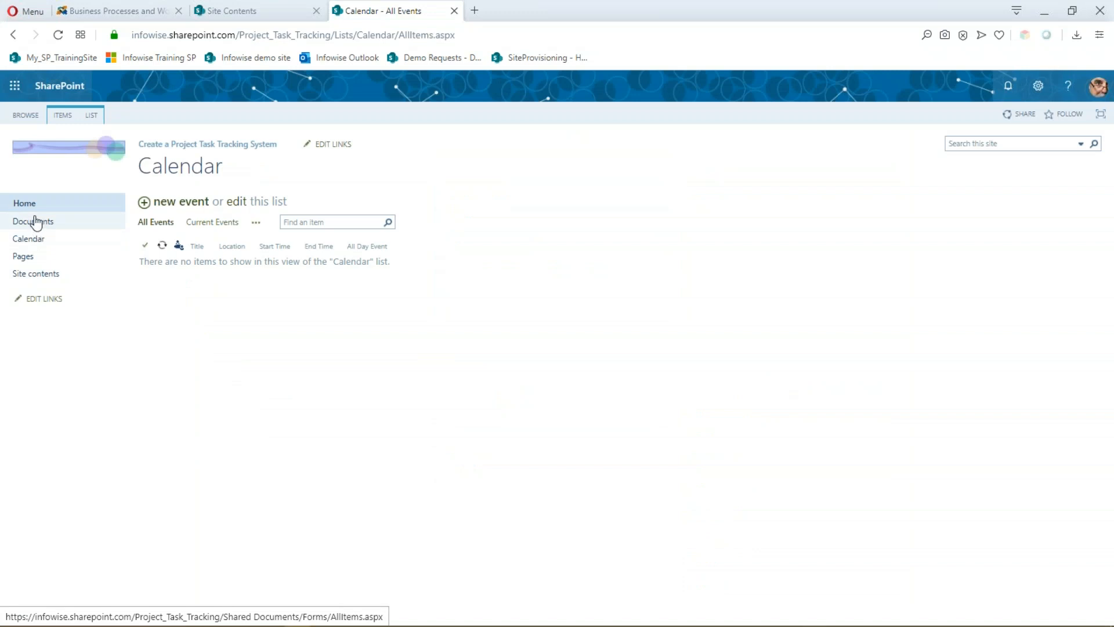
{"action": "left_click", "coordinate": [24, 204]}
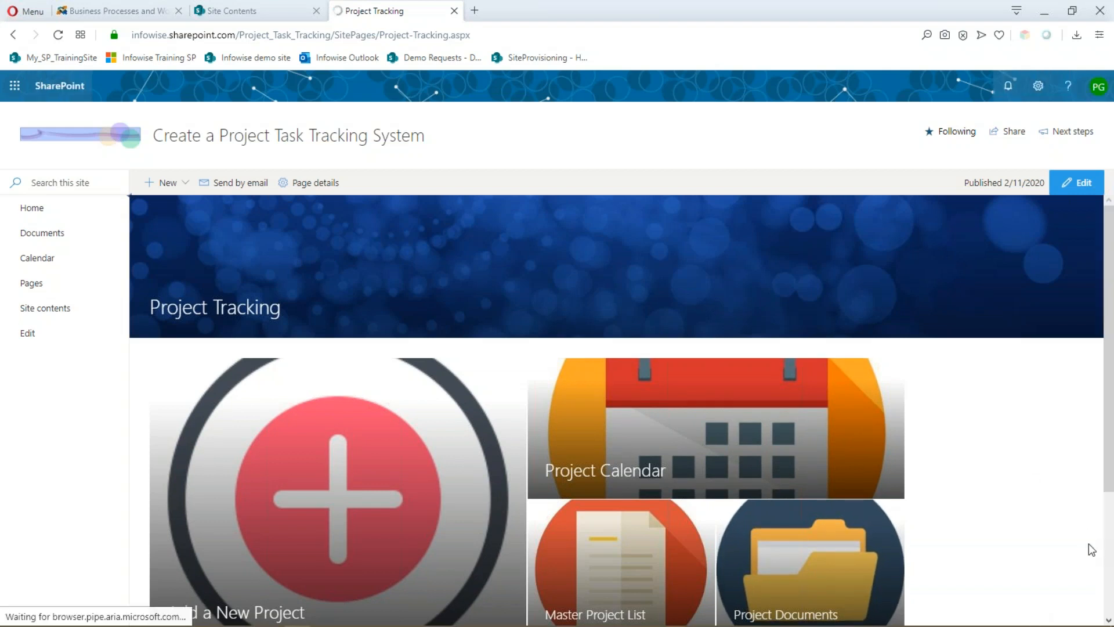
- Zoom the page out two steps and scroll down to the Project List Search web part
{"action": "key", "text": "ctrl+minus"}
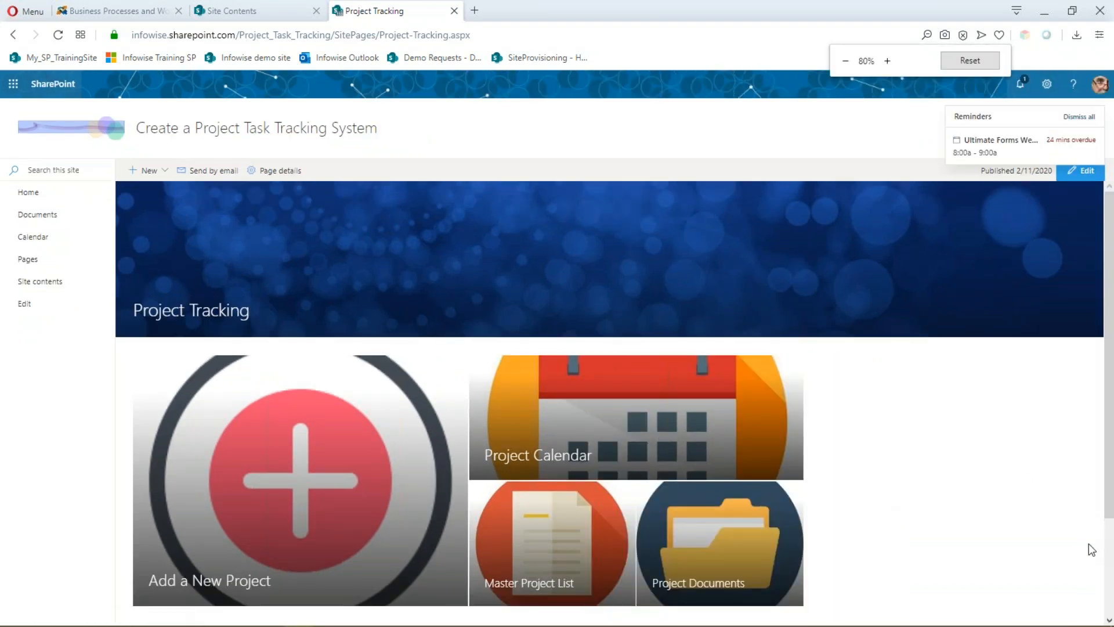
{"action": "key", "text": "ctrl+minus"}
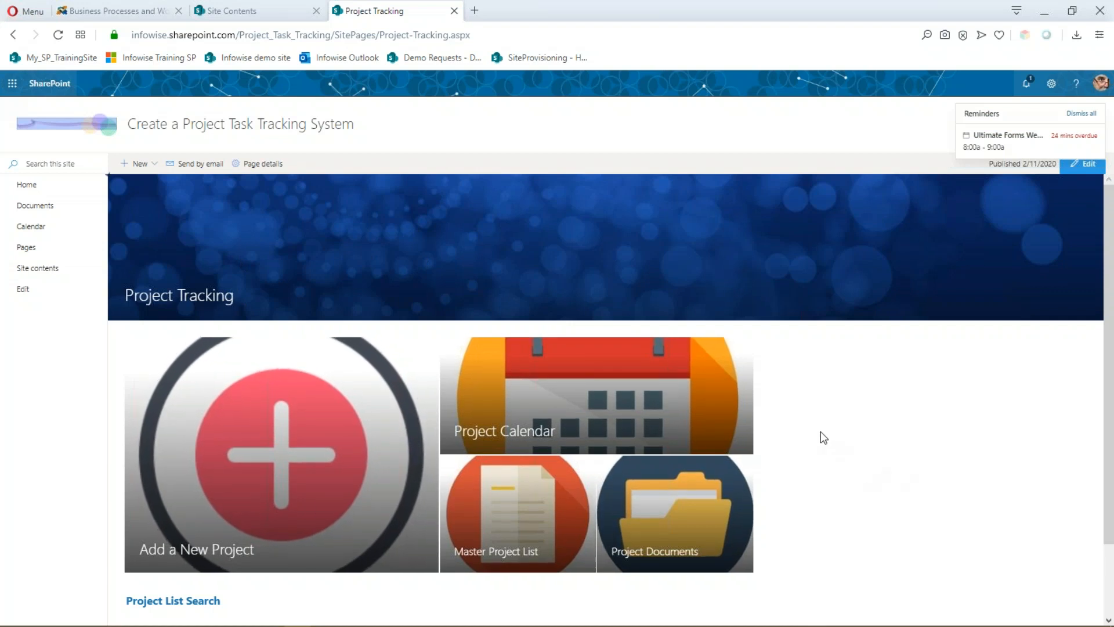
{"action": "scroll", "coordinate": [811, 365], "scroll_direction": "down", "scroll_amount": 2}
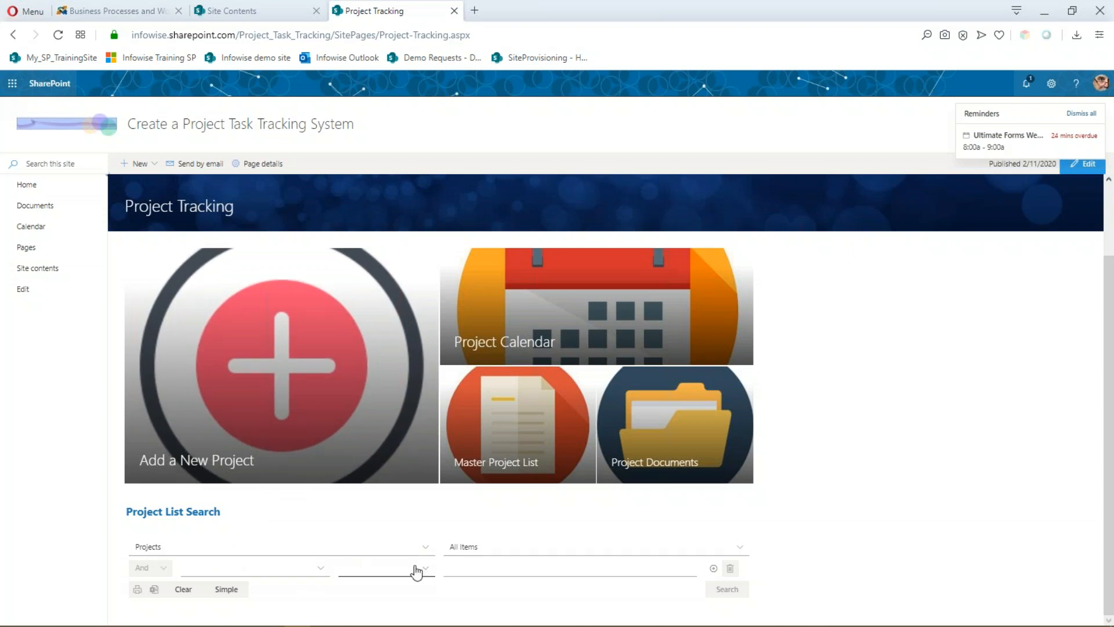
- Search the Projects list for Category equals 'complete'
{"action": "left_click", "coordinate": [318, 571]}
{"action": "scroll", "coordinate": [249, 592], "scroll_direction": "down", "scroll_amount": 2}
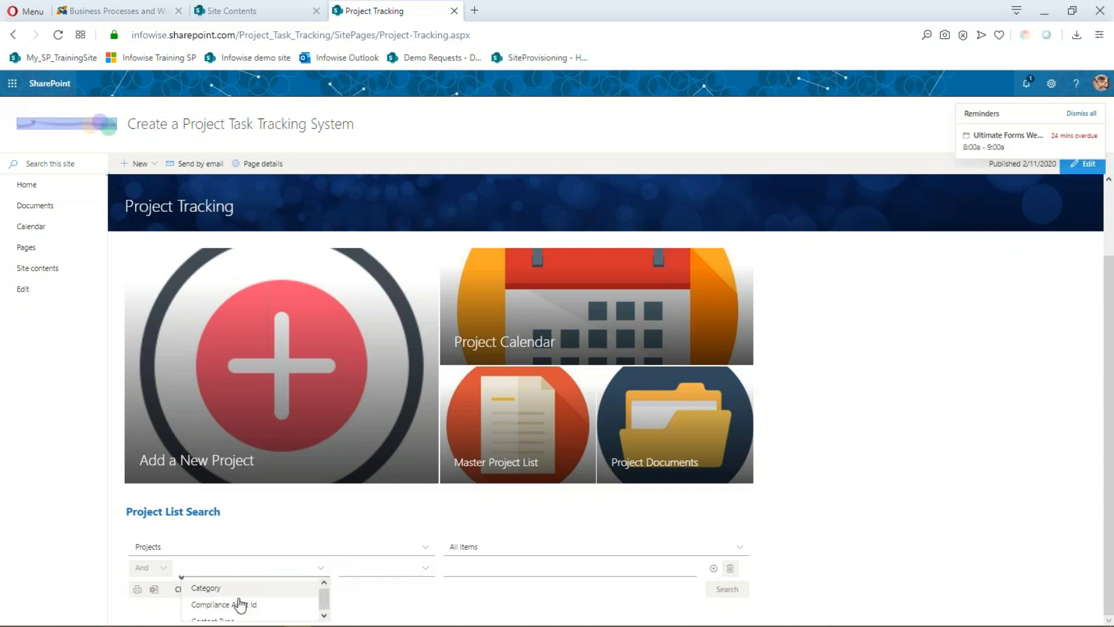
{"action": "scroll", "coordinate": [226, 586], "scroll_direction": "up", "scroll_amount": 2}
{"action": "left_click", "coordinate": [225, 603]}
{"action": "left_click", "coordinate": [531, 570]}
{"action": "type", "text": "complete"}
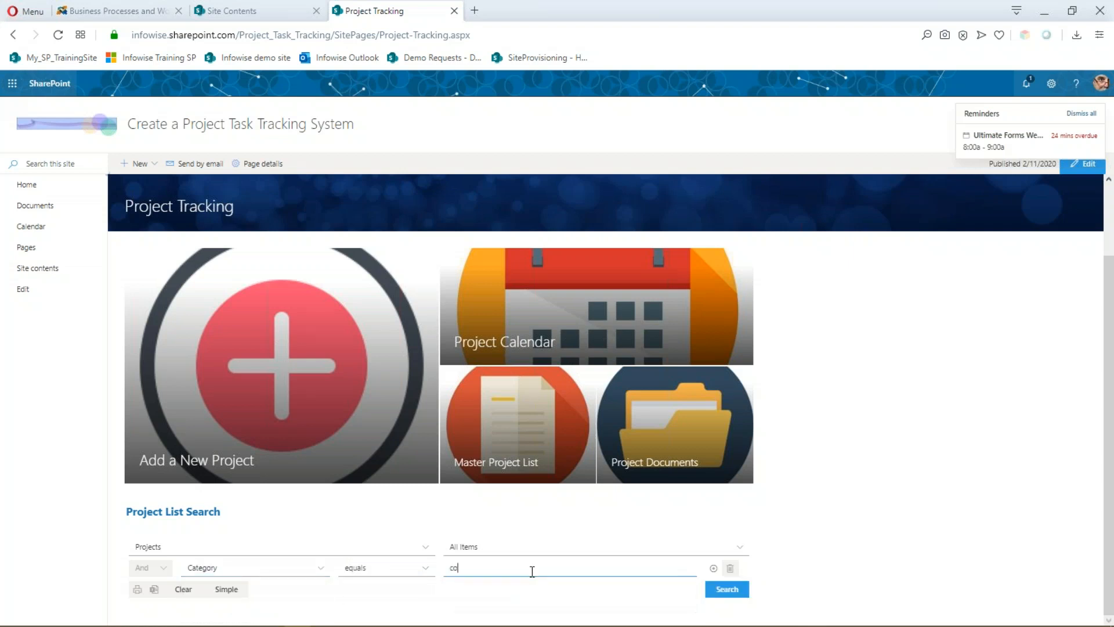
{"action": "left_click", "coordinate": [720, 592]}
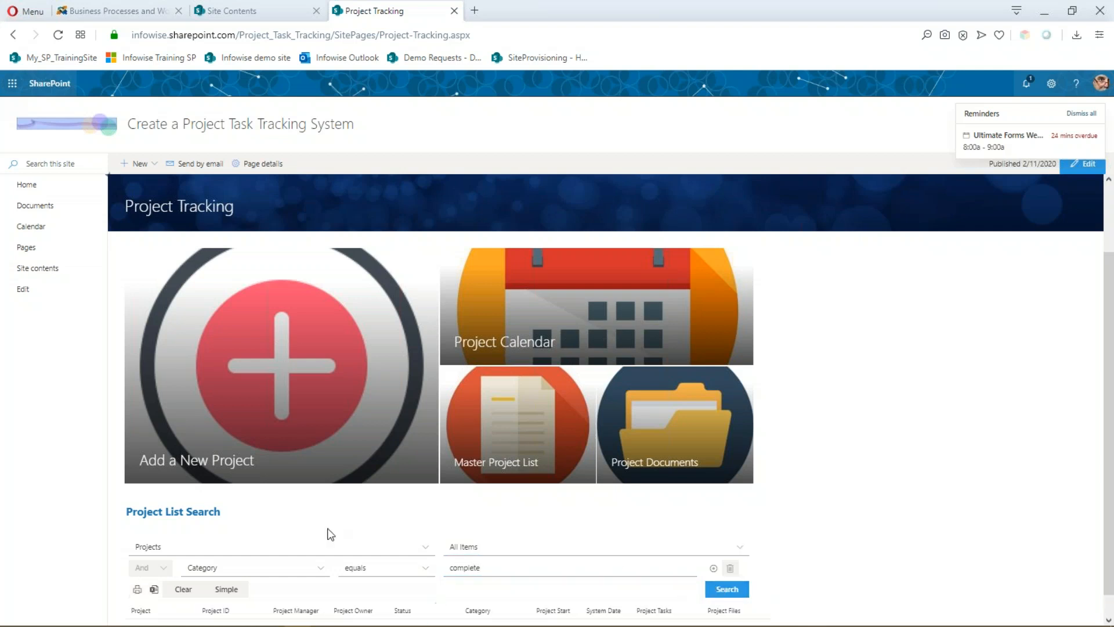
{"action": "scroll", "coordinate": [855, 490], "scroll_direction": "down", "scroll_amount": 1}
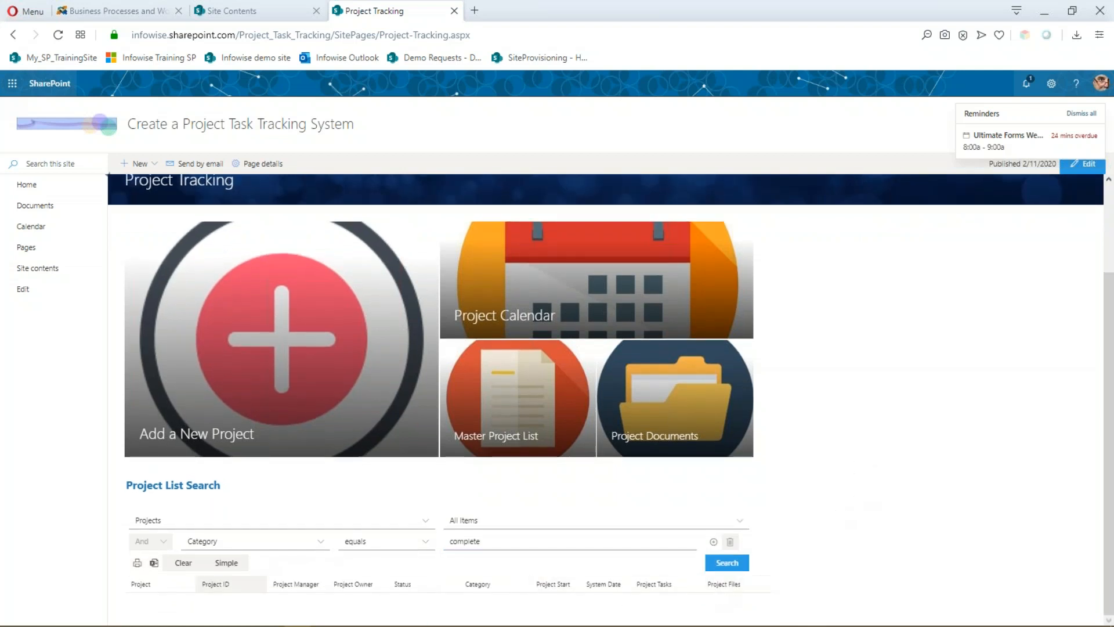
- Change the Category value to Sales and search again, returning only Test 1
{"action": "double_click", "coordinate": [454, 542]}
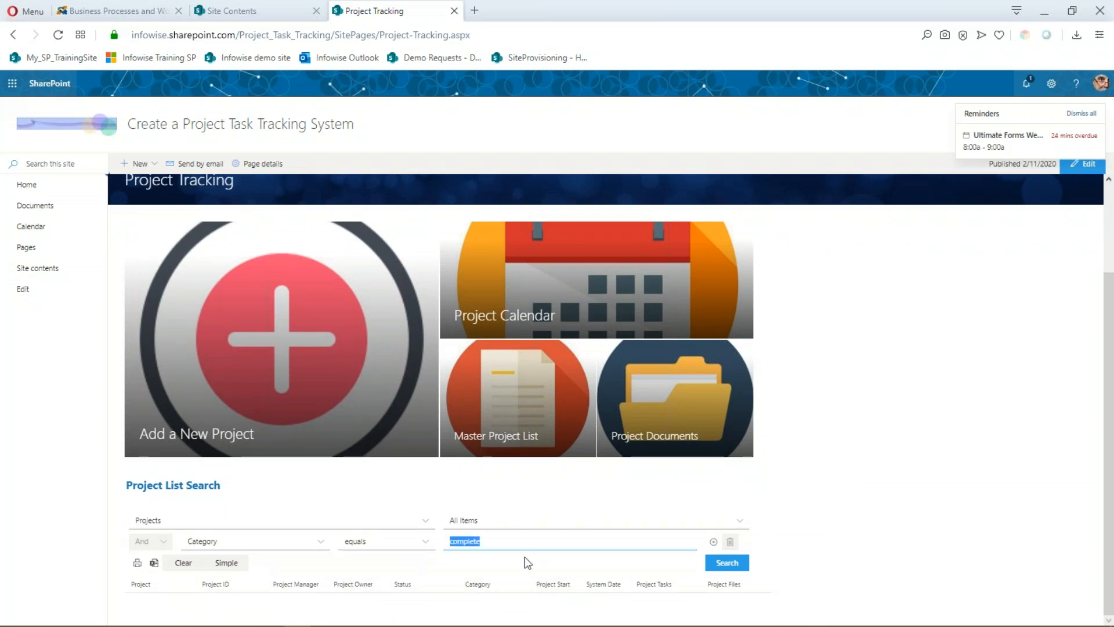
{"action": "key", "text": "BackSpace"}
{"action": "left_click", "coordinate": [321, 543]}
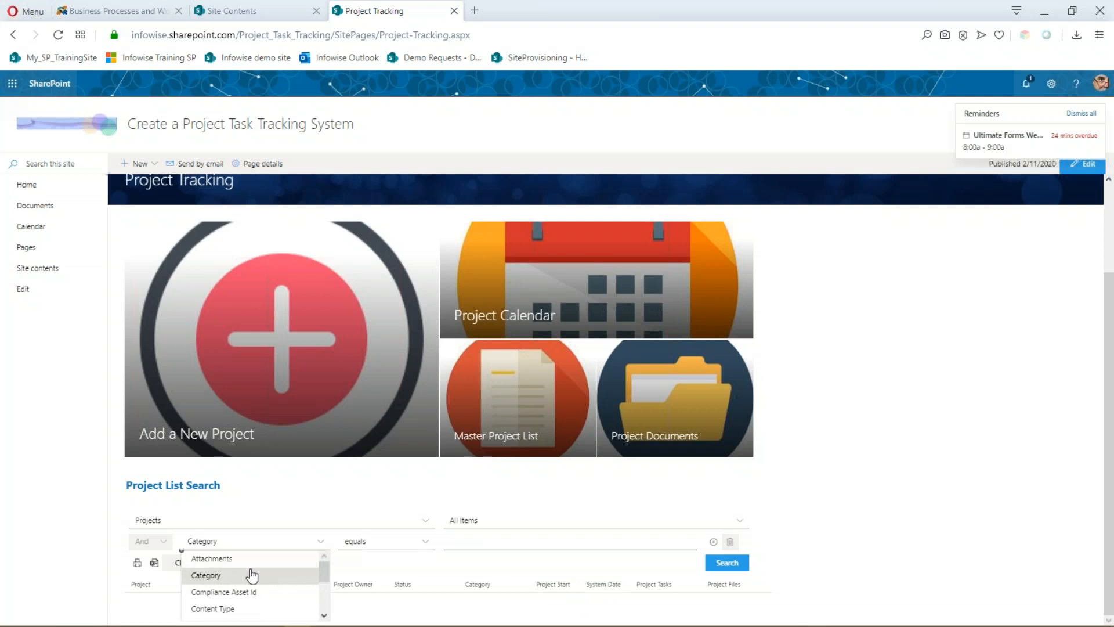
{"action": "left_click", "coordinate": [499, 541]}
{"action": "left_click", "coordinate": [498, 542]}
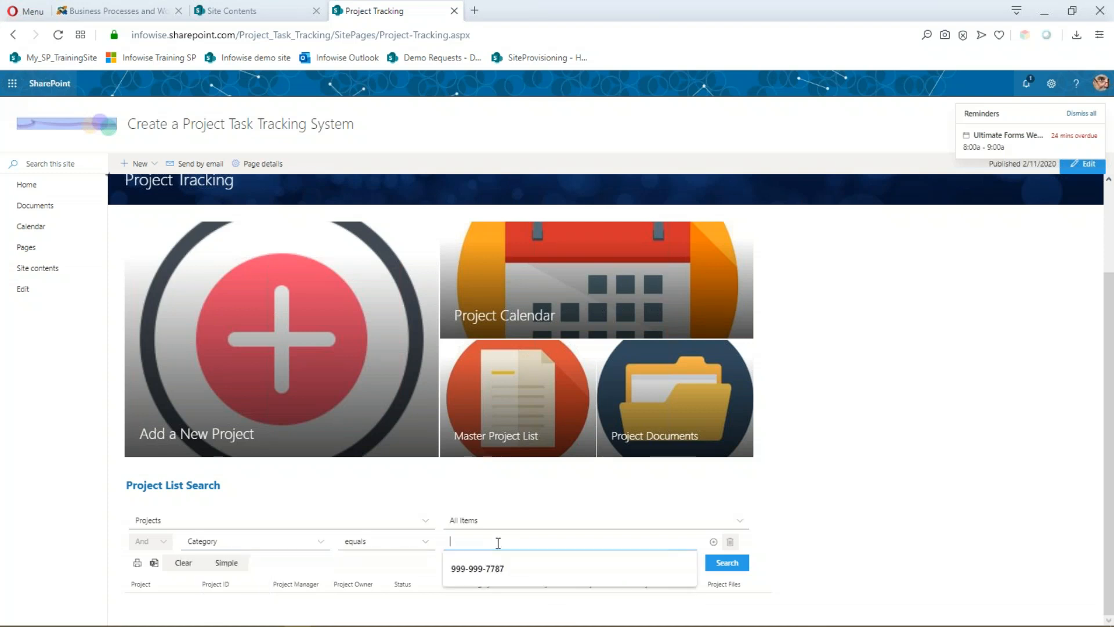
{"action": "type", "text": "Sales"}
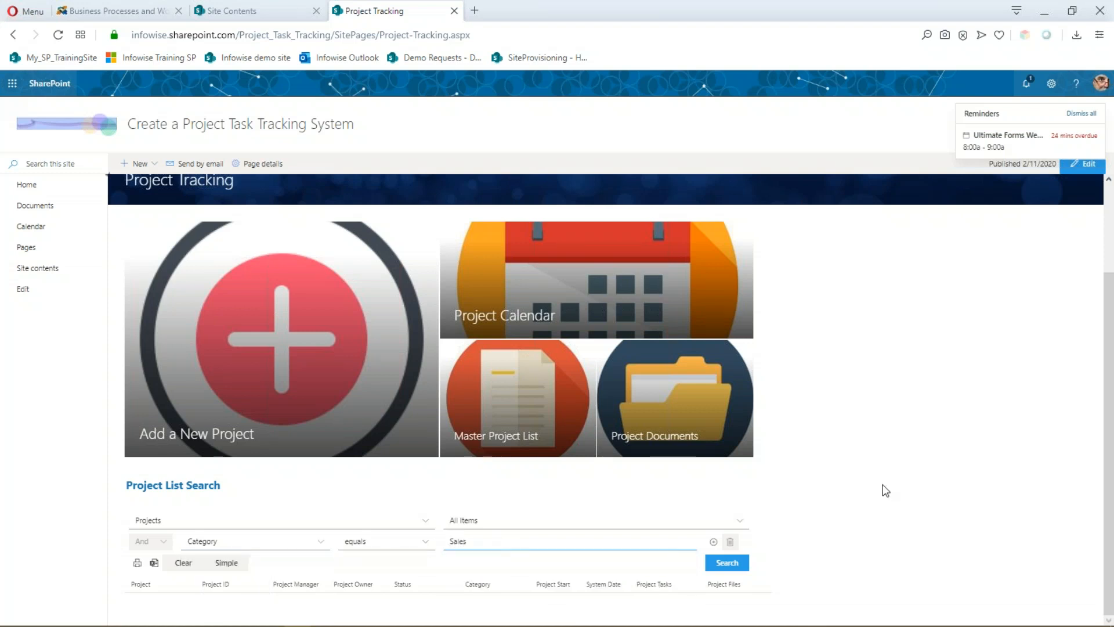
{"action": "left_click", "coordinate": [734, 572]}
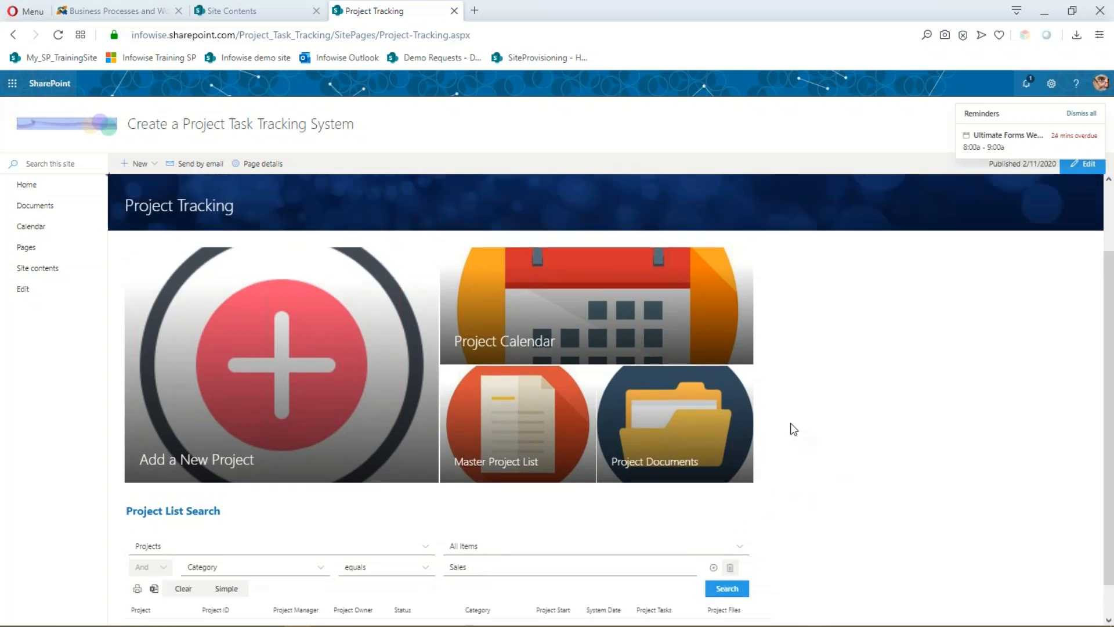
{"action": "scroll", "coordinate": [785, 416], "scroll_direction": "down", "scroll_amount": 1}
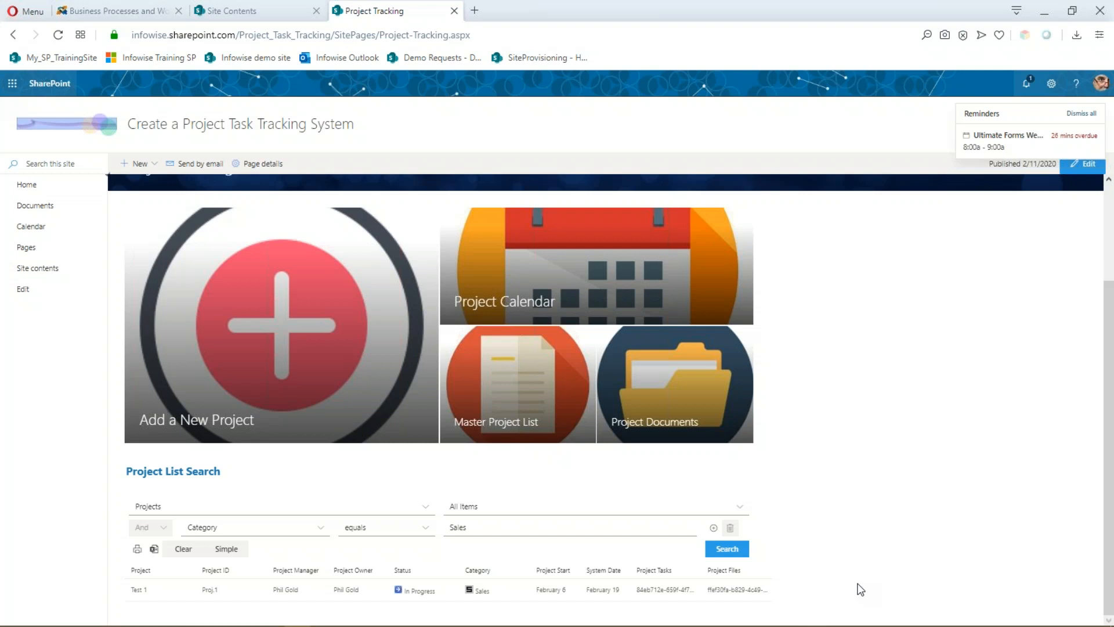
{"action": "left_click", "coordinate": [319, 529]}
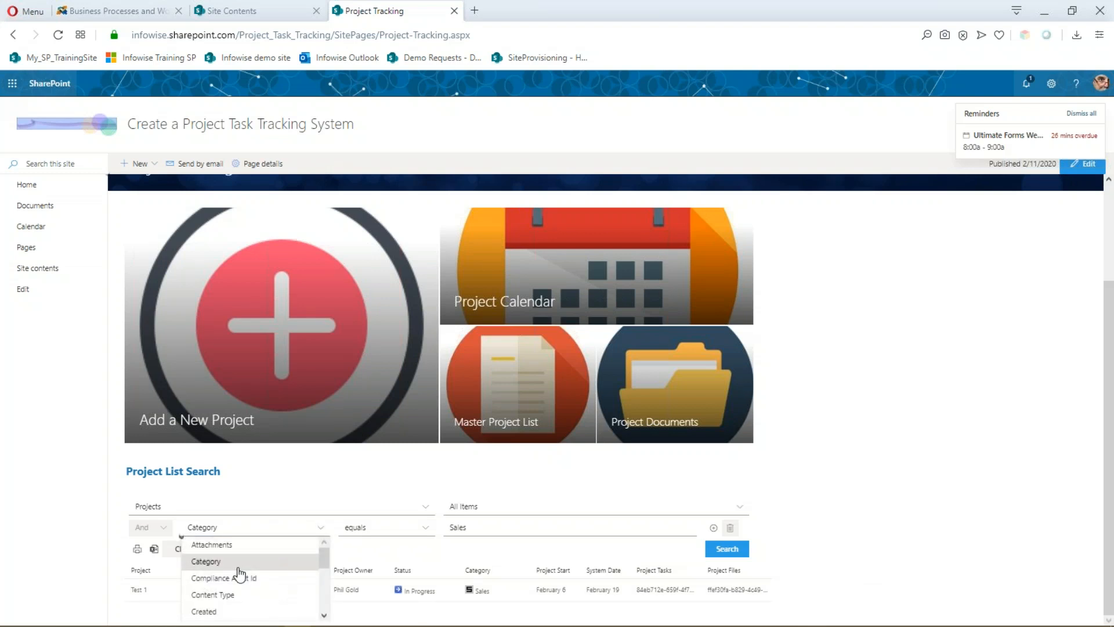
- Switch the search filter field from Category to Project Owner
{"action": "scroll", "coordinate": [244, 571], "scroll_direction": "down", "scroll_amount": 3}
{"action": "scroll", "coordinate": [232, 586], "scroll_direction": "down", "scroll_amount": 3}
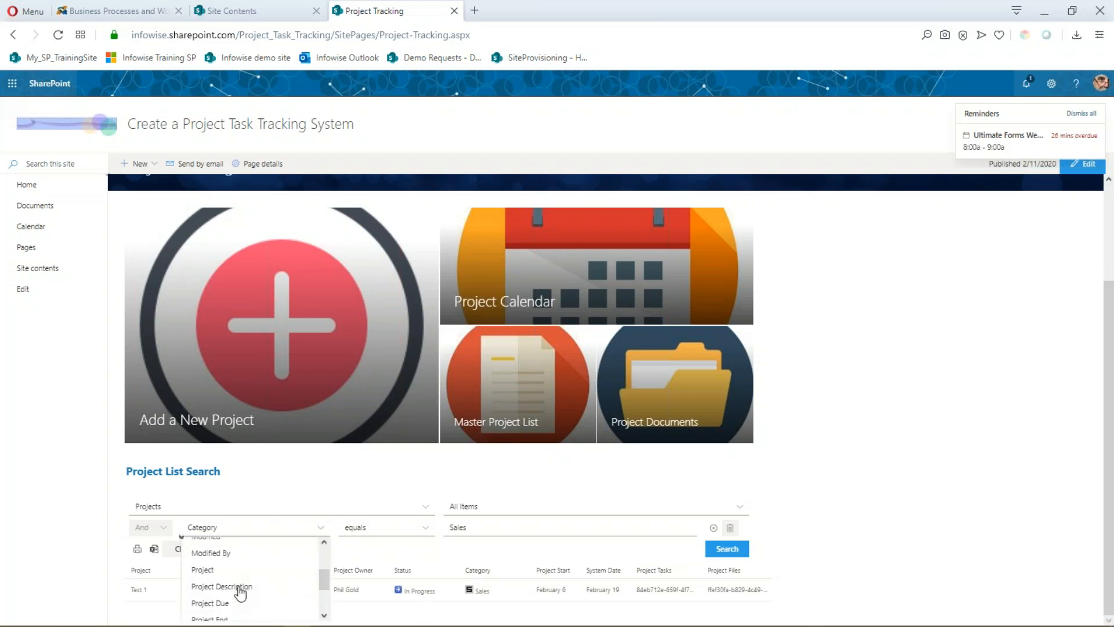
{"action": "scroll", "coordinate": [229, 577], "scroll_direction": "up", "scroll_amount": 2}
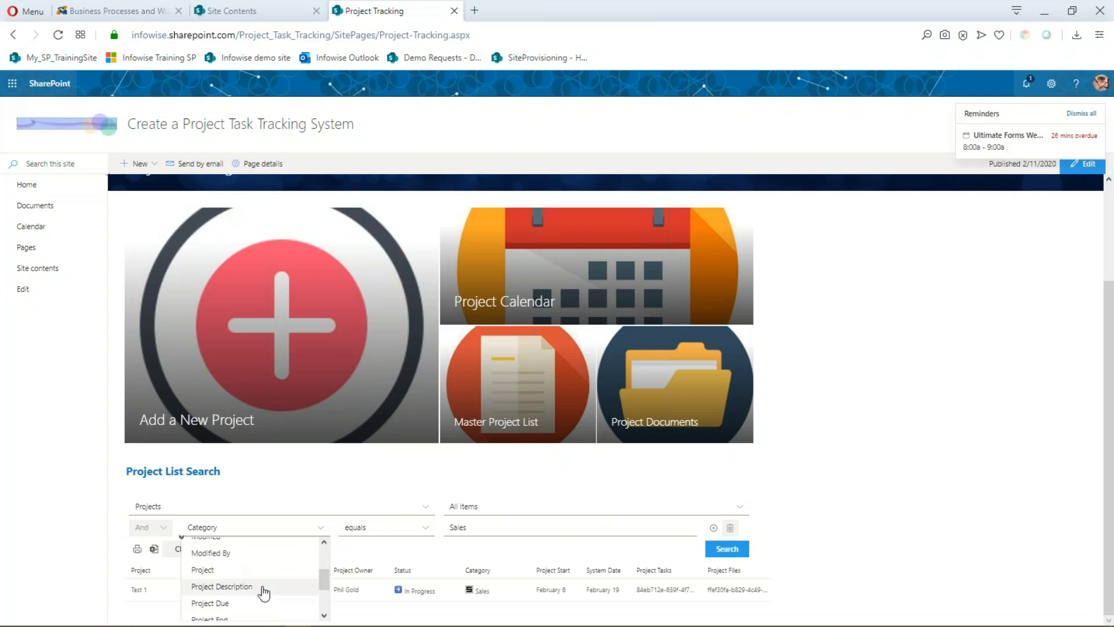
{"action": "left_click_drag", "start_coordinate": [325, 573], "coordinate": [327, 584]}
{"action": "left_click", "coordinate": [232, 594]}
- Set the operator to 'not equals', enter the owner's name, and search, returning only Test 3
{"action": "left_click", "coordinate": [480, 525]}
{"action": "left_click_drag", "start_coordinate": [481, 525], "coordinate": [423, 534]}
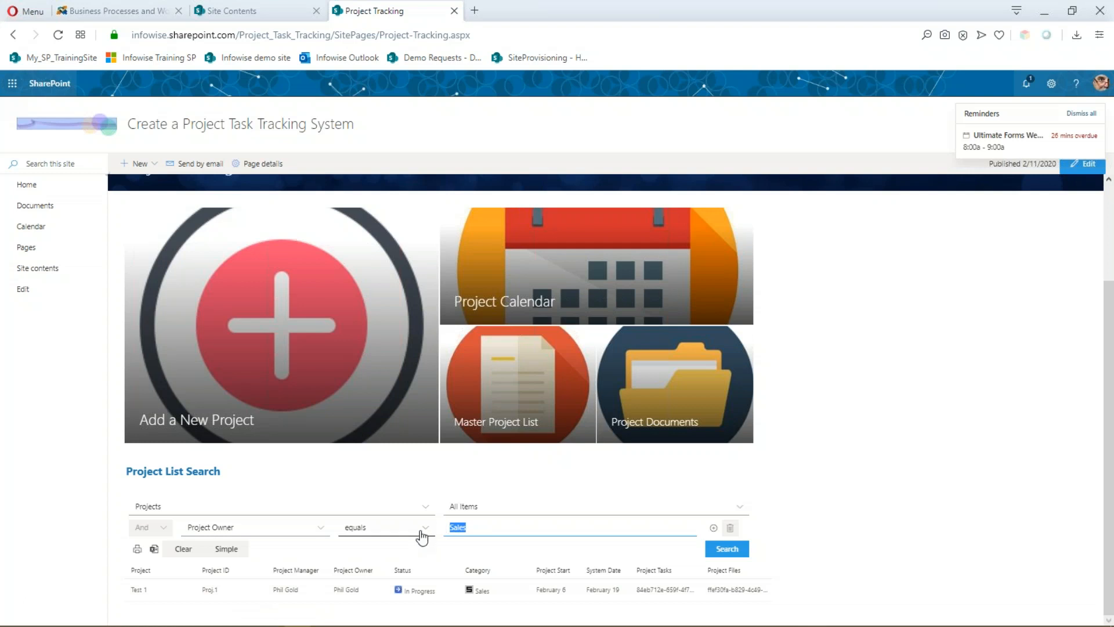
{"action": "left_click", "coordinate": [428, 528]}
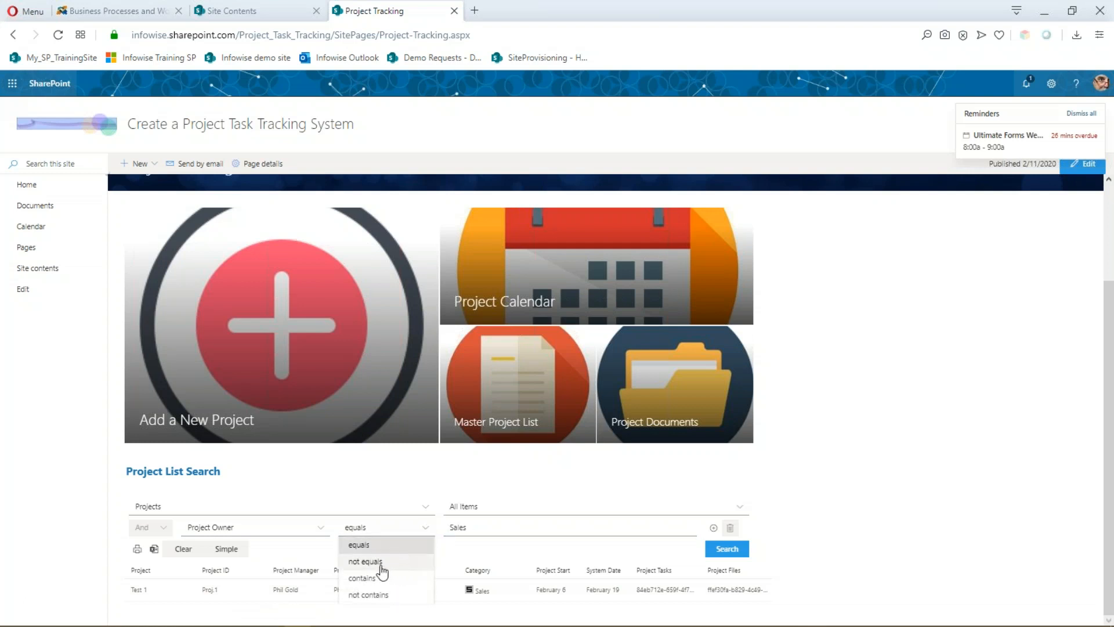
{"action": "left_click", "coordinate": [381, 561]}
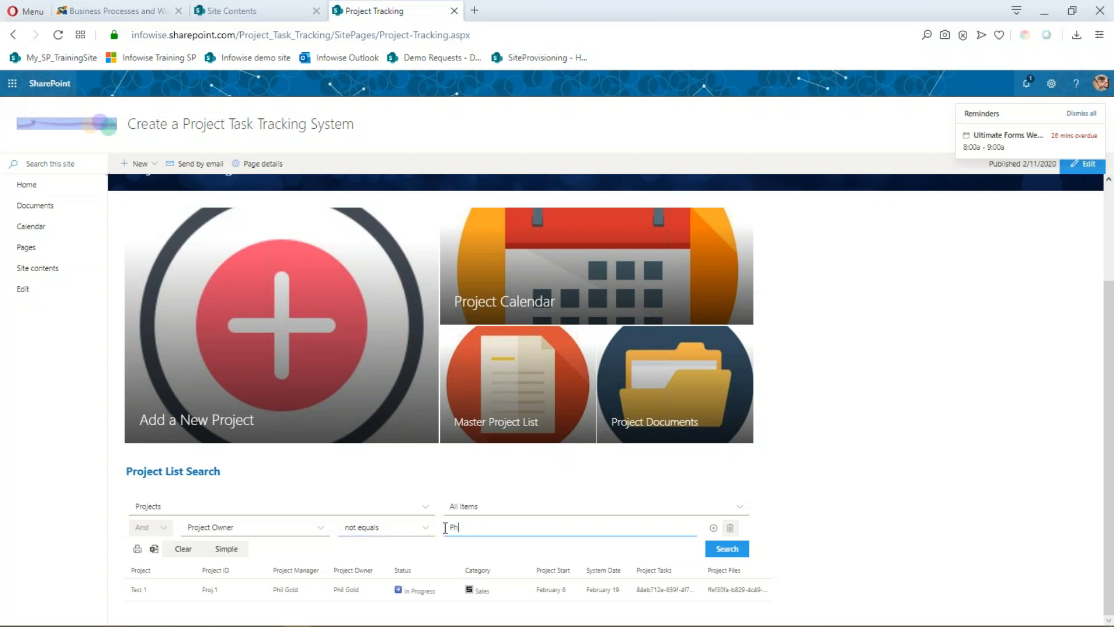
{"action": "left_click", "coordinate": [733, 553]}
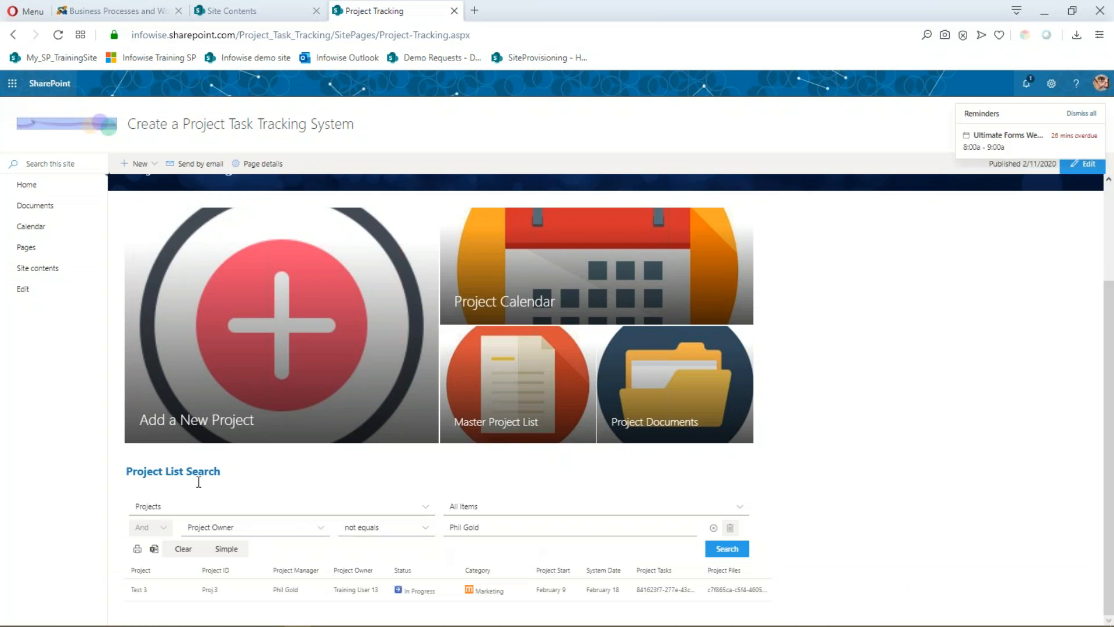
{"action": "scroll", "coordinate": [180, 360], "scroll_direction": "up", "scroll_amount": 2}
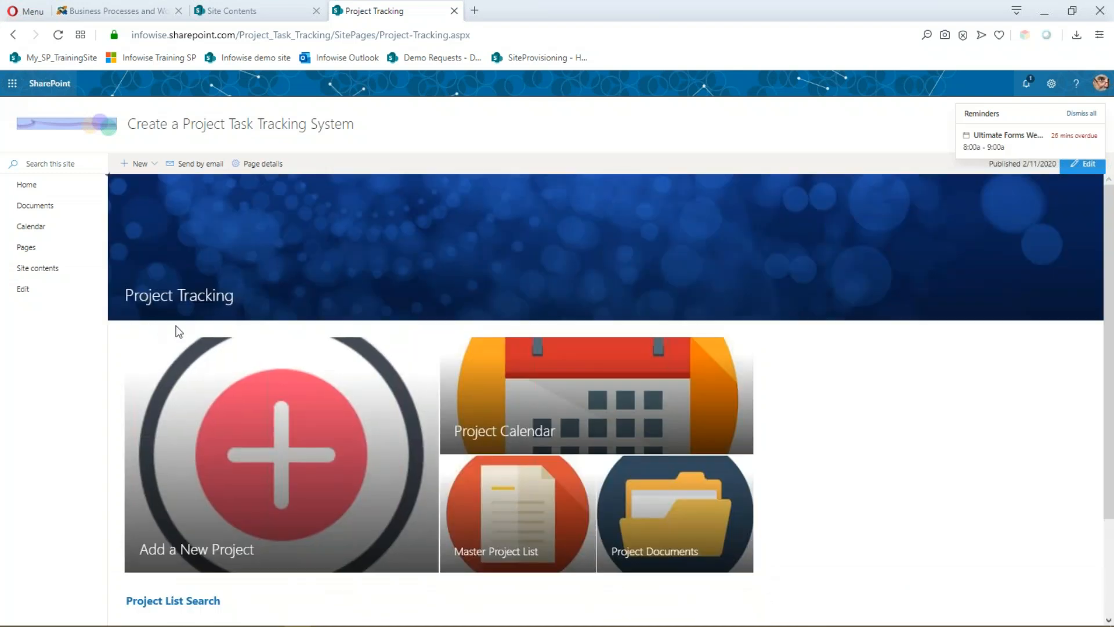
{"action": "scroll", "coordinate": [377, 472], "scroll_direction": "down", "scroll_amount": 1}
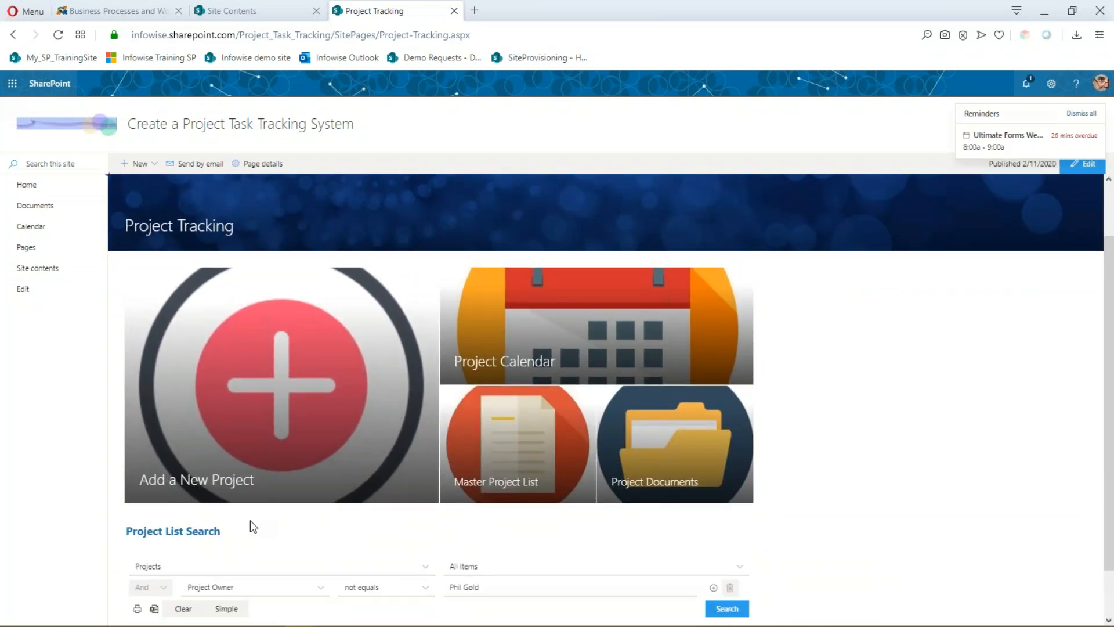
{"action": "scroll", "coordinate": [253, 526], "scroll_direction": "down", "scroll_amount": 1}
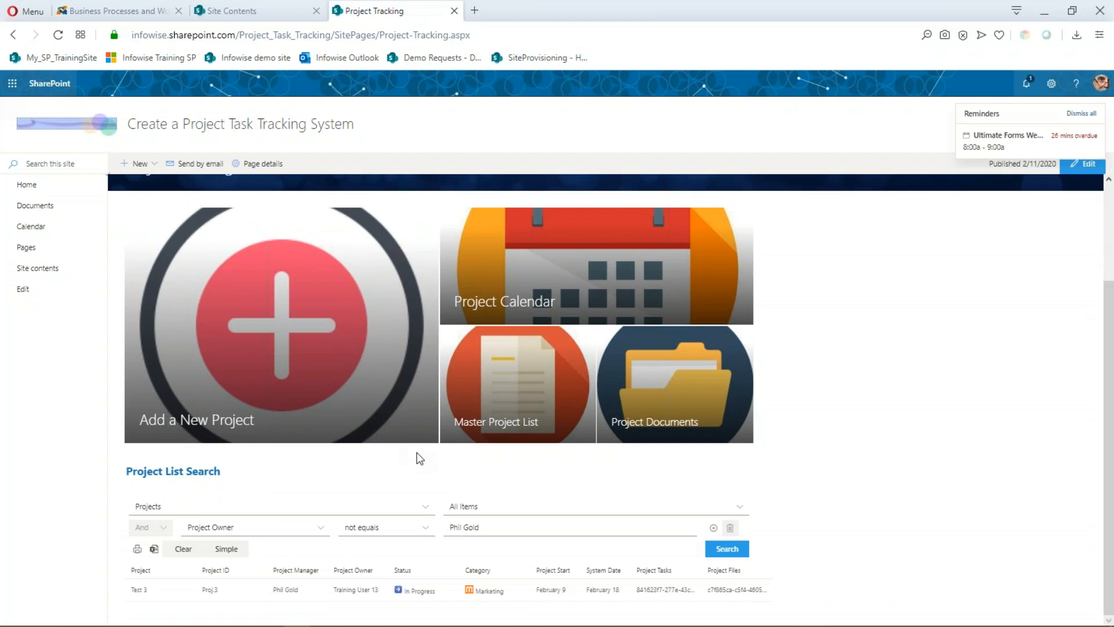
{"action": "scroll", "coordinate": [557, 453], "scroll_direction": "up", "scroll_amount": 1}
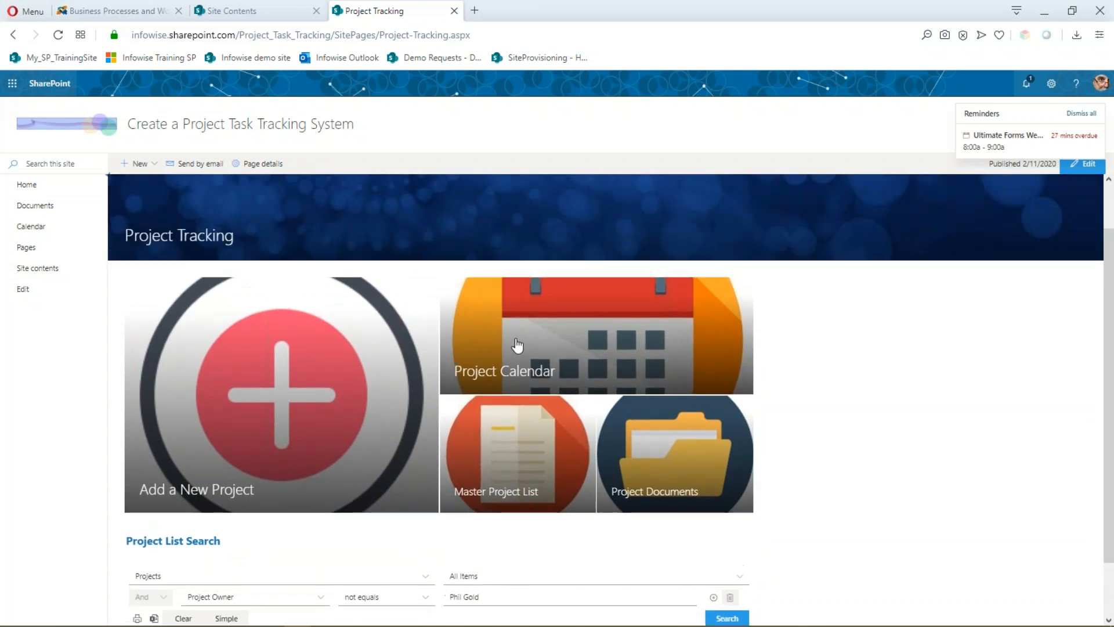
- Open the Project Calendar and view the Test 1 and Test 3 event details for February 2020
{"action": "left_click", "coordinate": [571, 345]}
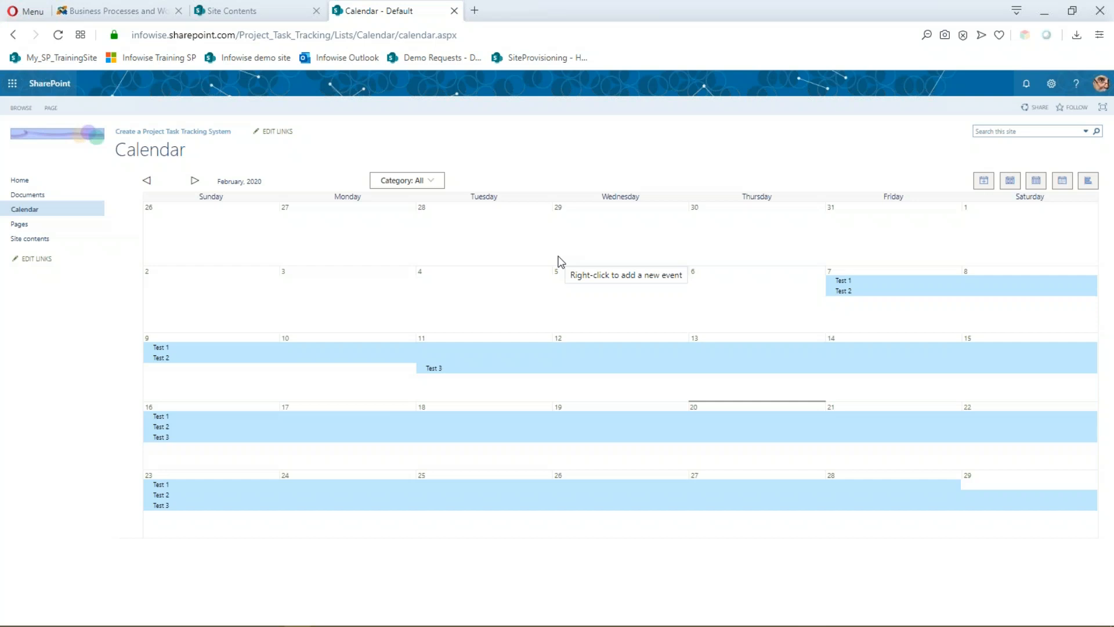
{"action": "mouse_move", "coordinate": [497, 351]}
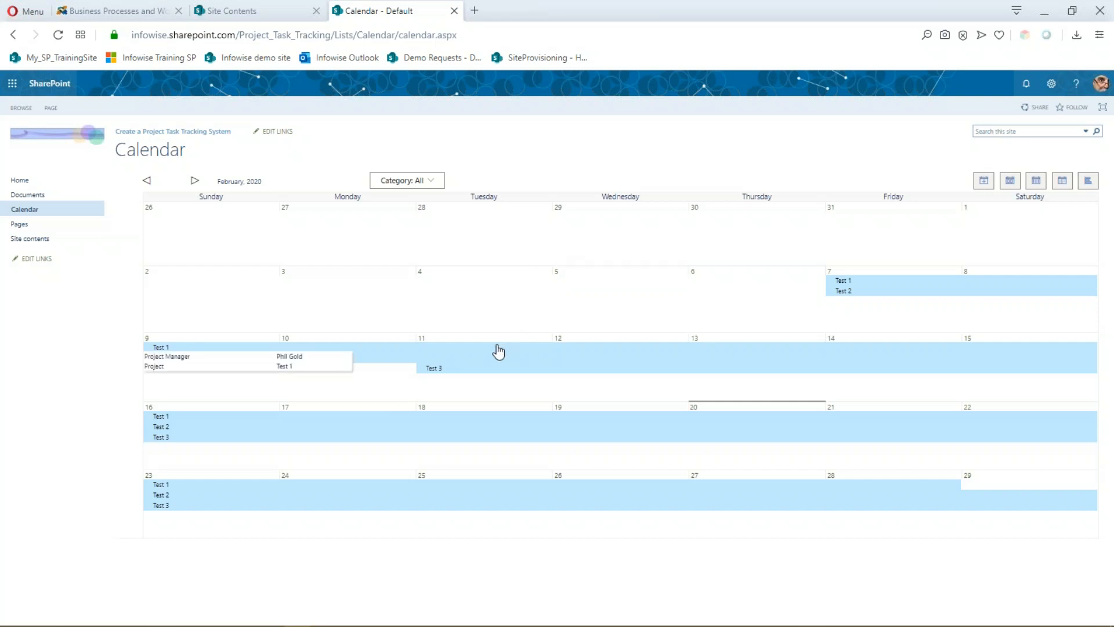
{"action": "mouse_move", "coordinate": [552, 378]}
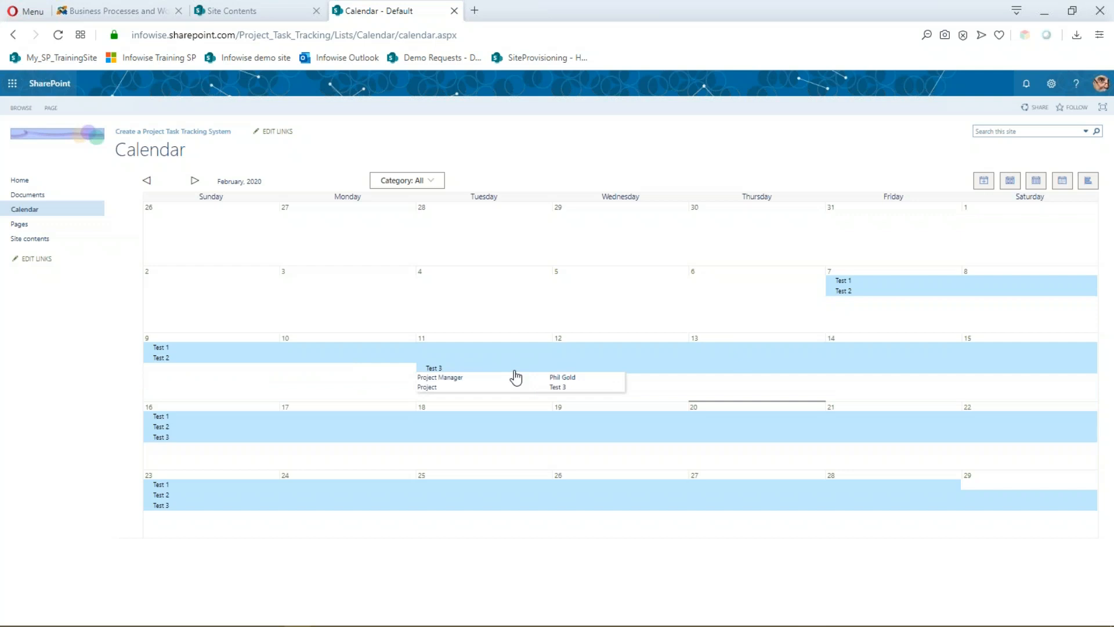
{"action": "mouse_move", "coordinate": [260, 351]}
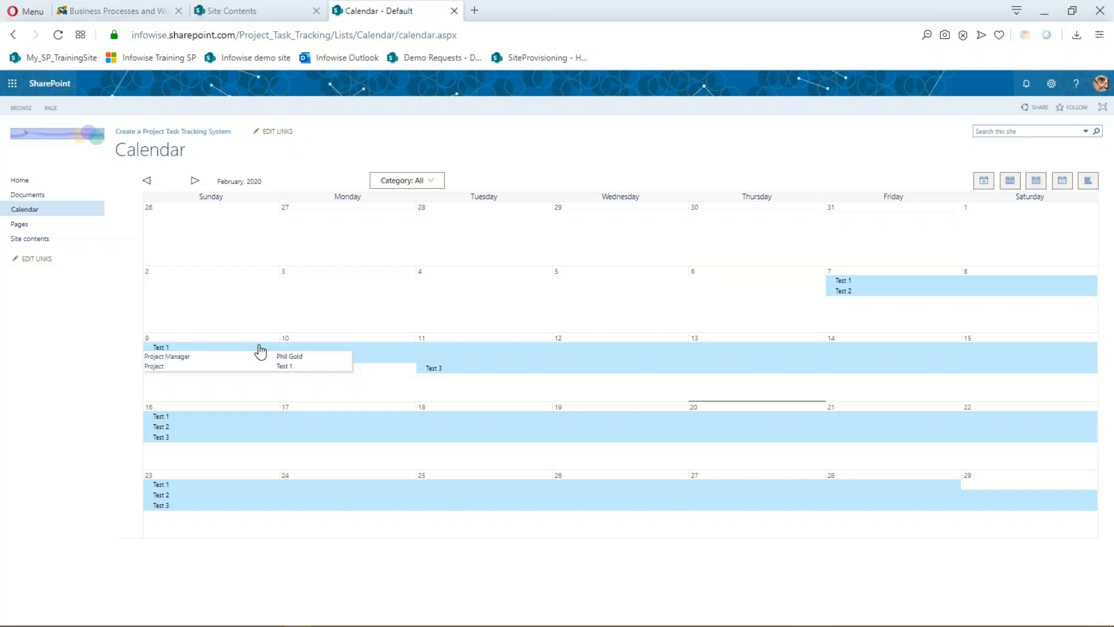
{"action": "left_click", "coordinate": [30, 238]}
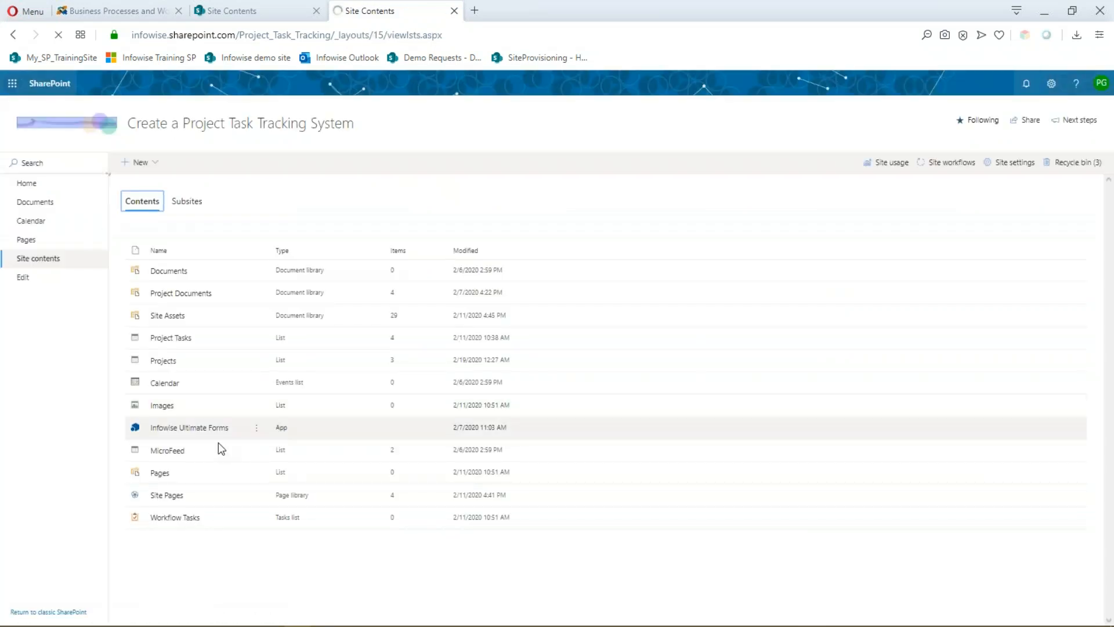
- Open Infowise Ultimate Forms' Event calendars settings and edit the Projects profile
{"action": "left_click", "coordinate": [161, 430]}
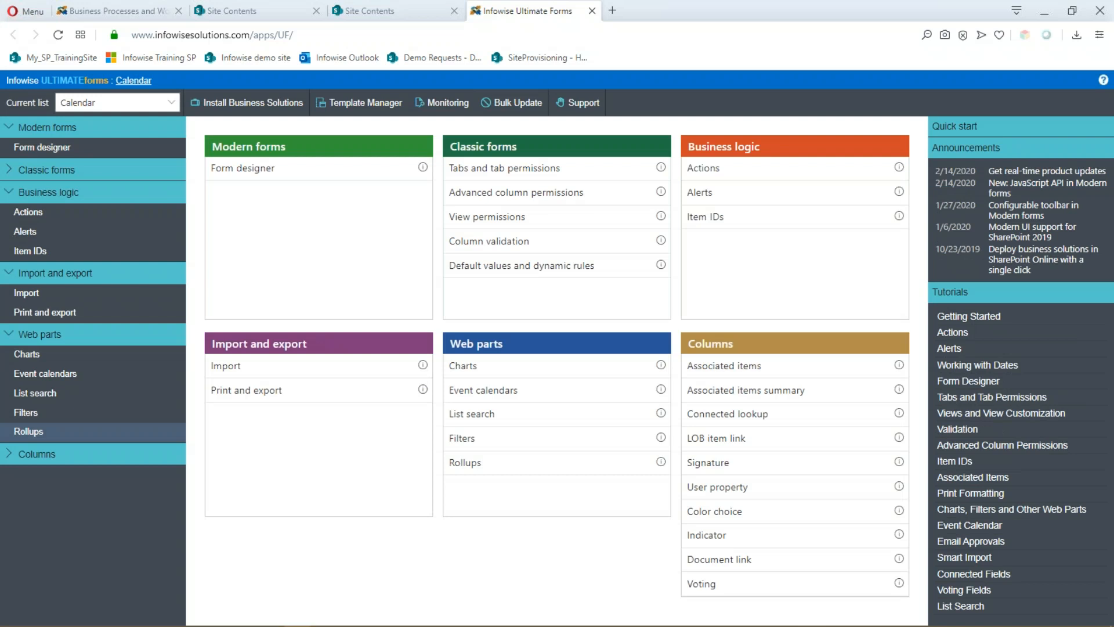
{"action": "left_click", "coordinate": [503, 394]}
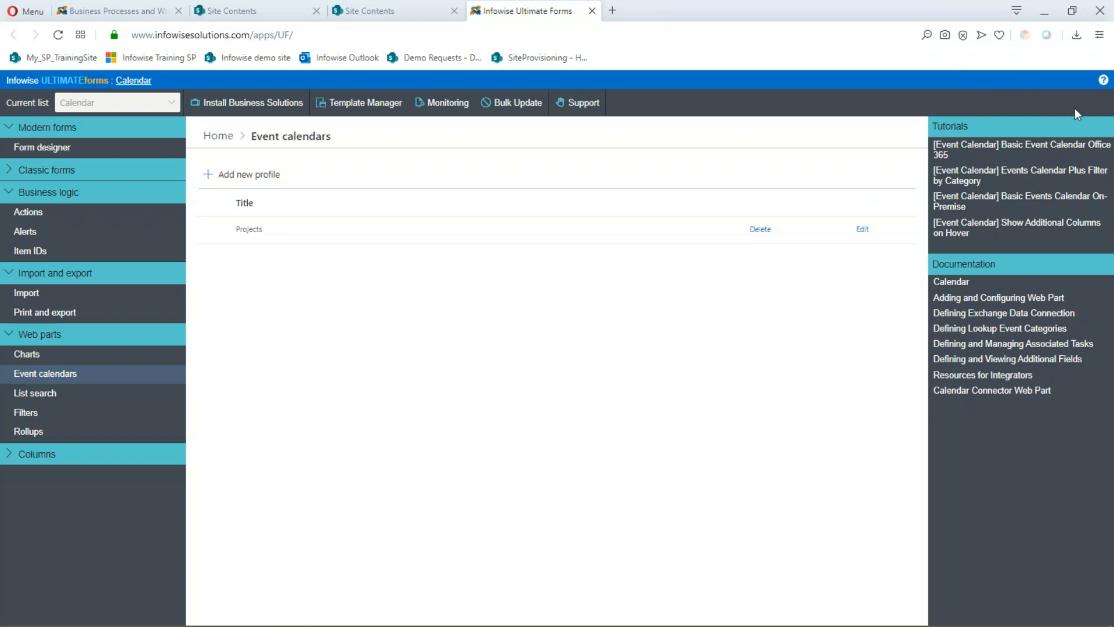
{"action": "left_click", "coordinate": [863, 228]}
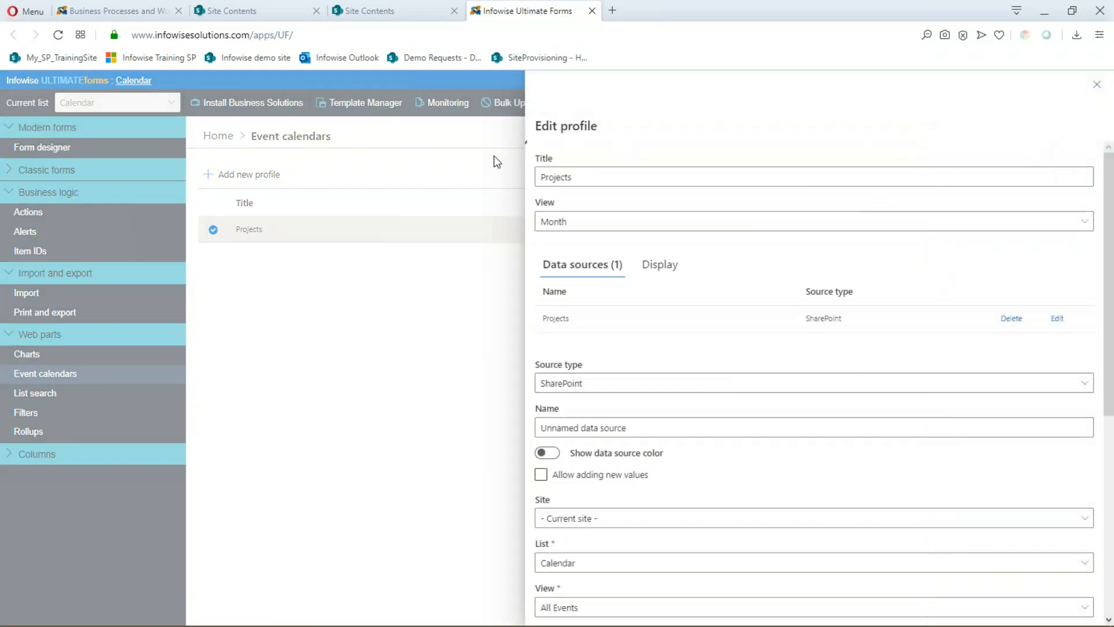
- Review the Projects profile settings, including covering events with color, and cancel without saving
{"action": "scroll", "coordinate": [571, 189], "scroll_direction": "down", "scroll_amount": 1}
{"action": "scroll", "coordinate": [567, 191], "scroll_direction": "up", "scroll_amount": 1}
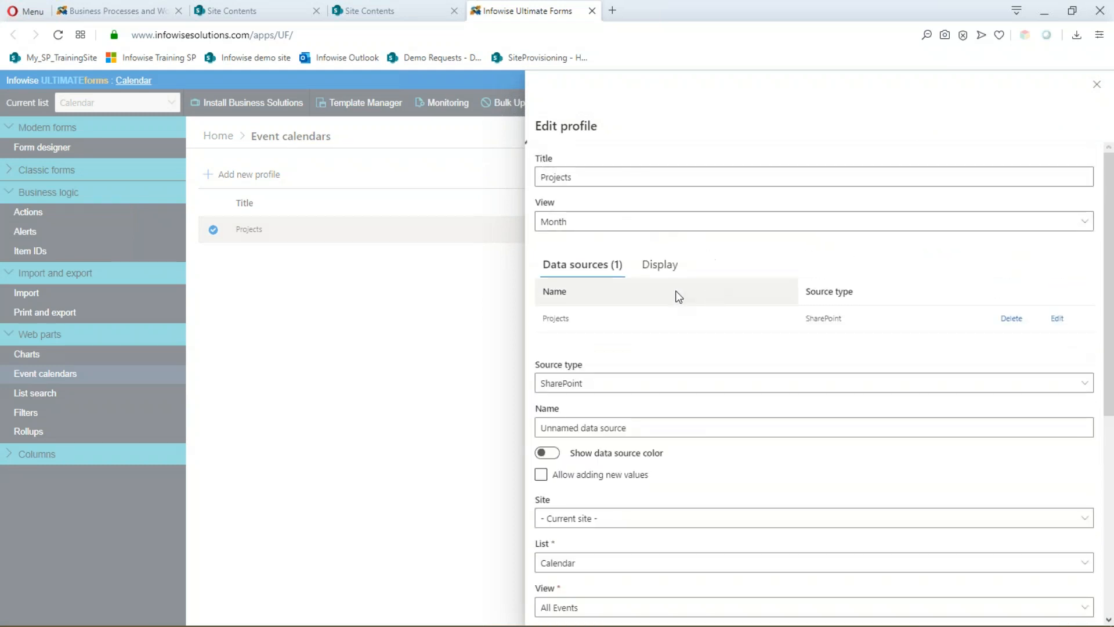
{"action": "scroll", "coordinate": [644, 264], "scroll_direction": "down", "scroll_amount": 1}
{"action": "scroll", "coordinate": [644, 264], "scroll_direction": "down", "scroll_amount": 4}
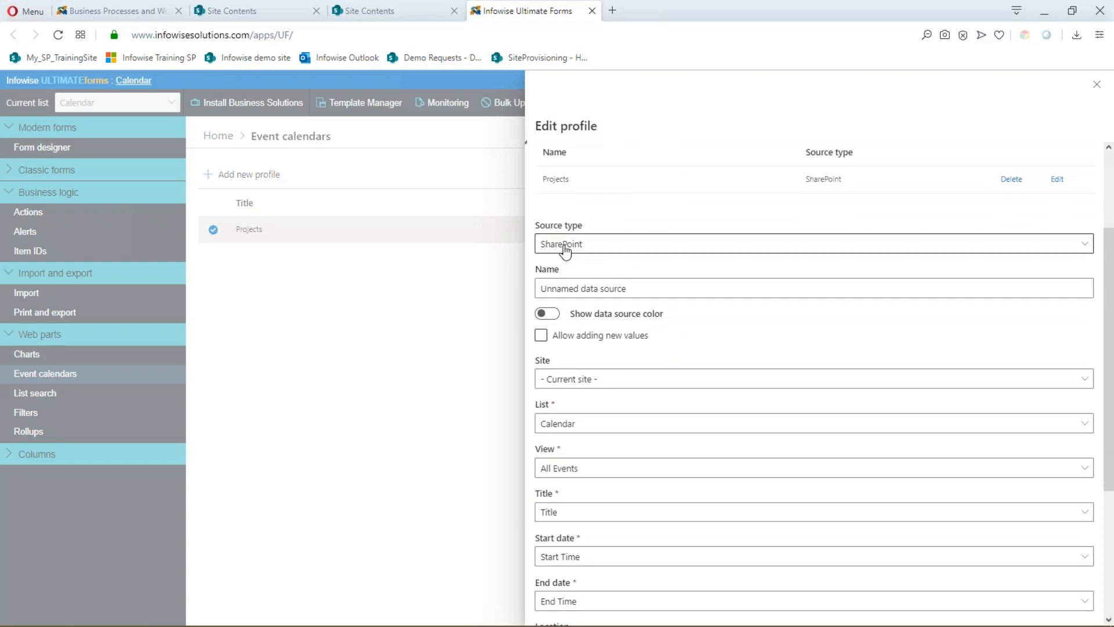
{"action": "scroll", "coordinate": [707, 336], "scroll_direction": "down", "scroll_amount": 4}
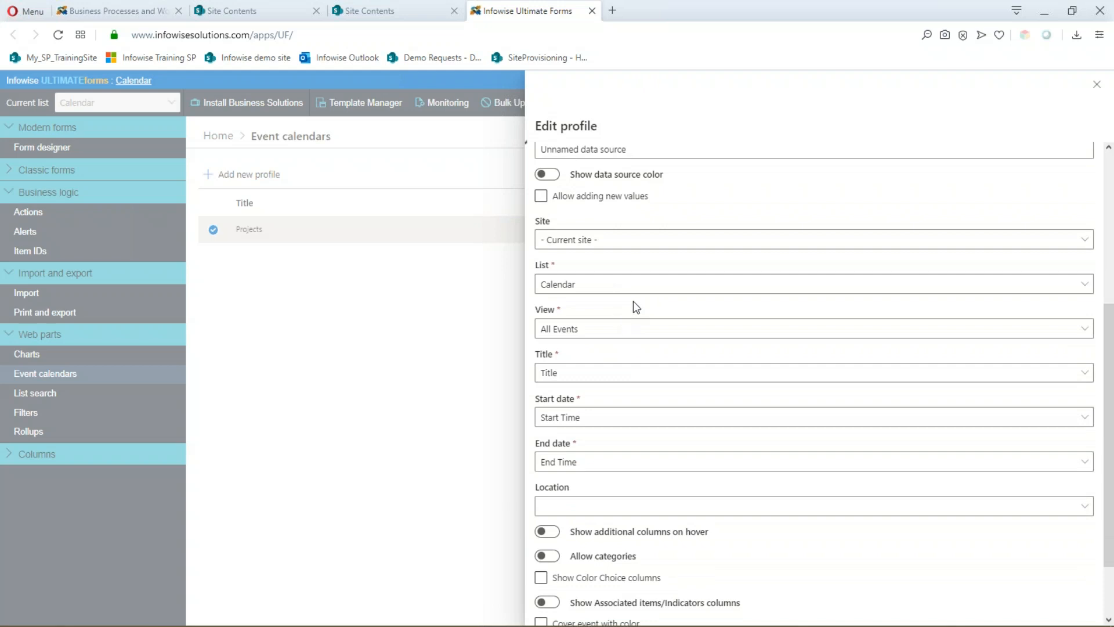
{"action": "scroll", "coordinate": [633, 302], "scroll_direction": "down", "scroll_amount": 2}
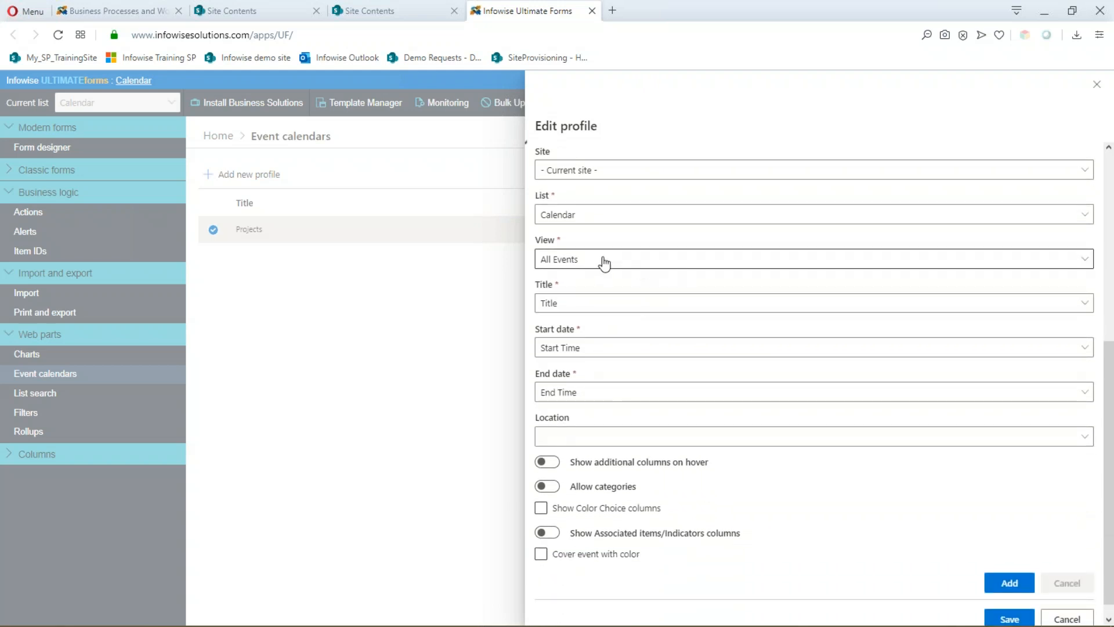
{"action": "scroll", "coordinate": [662, 284], "scroll_direction": "down", "scroll_amount": 1}
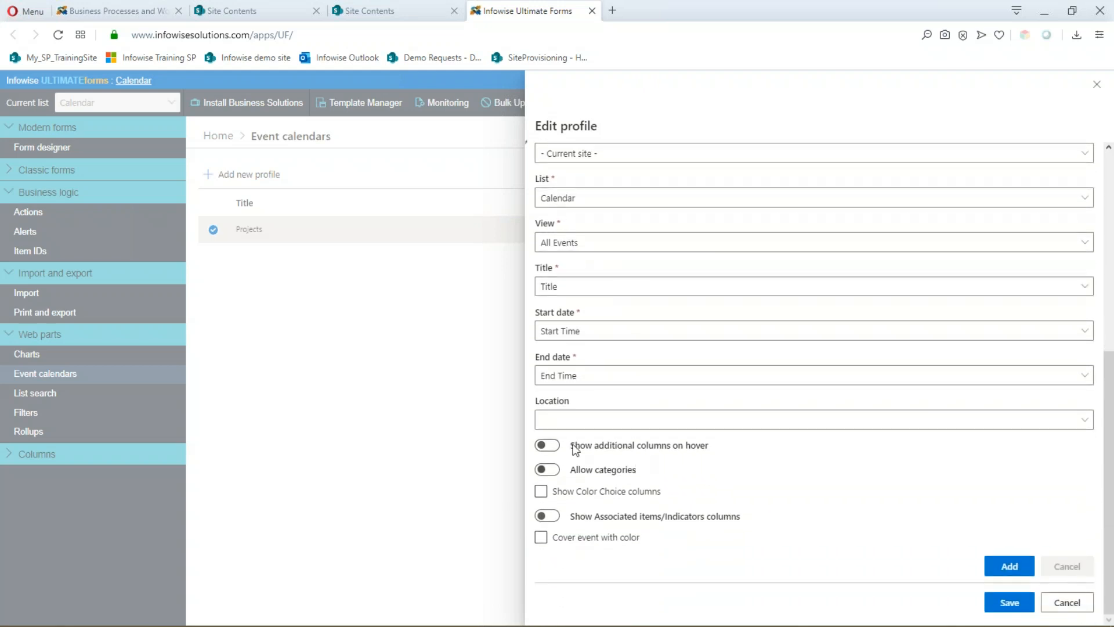
{"action": "left_click", "coordinate": [591, 533]}
{"action": "left_click", "coordinate": [1071, 606]}
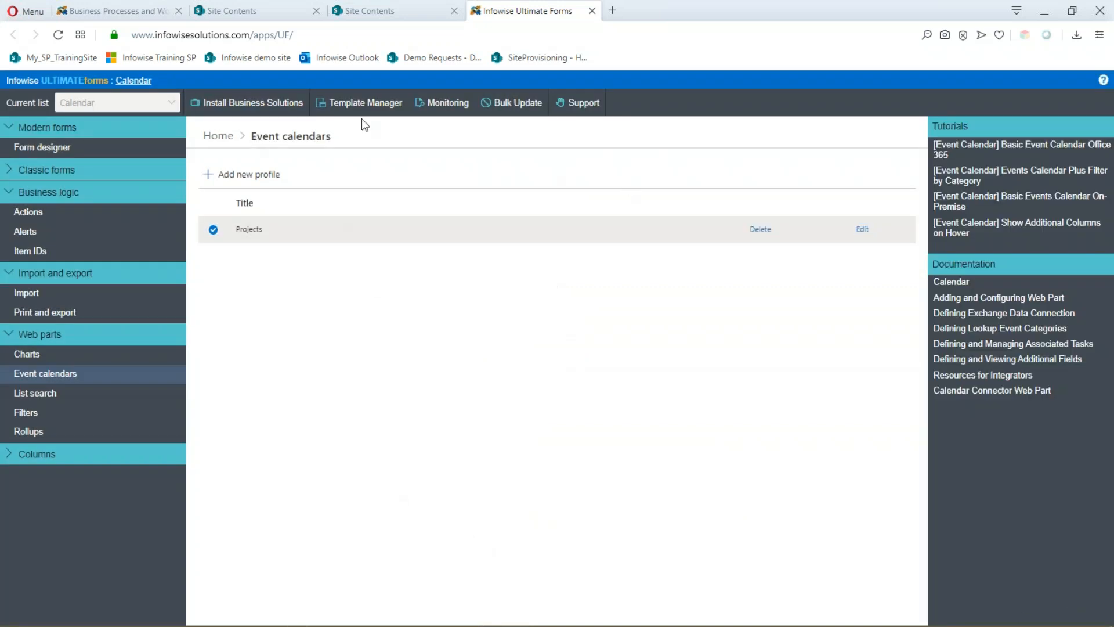
{"action": "left_click", "coordinate": [129, 84]}
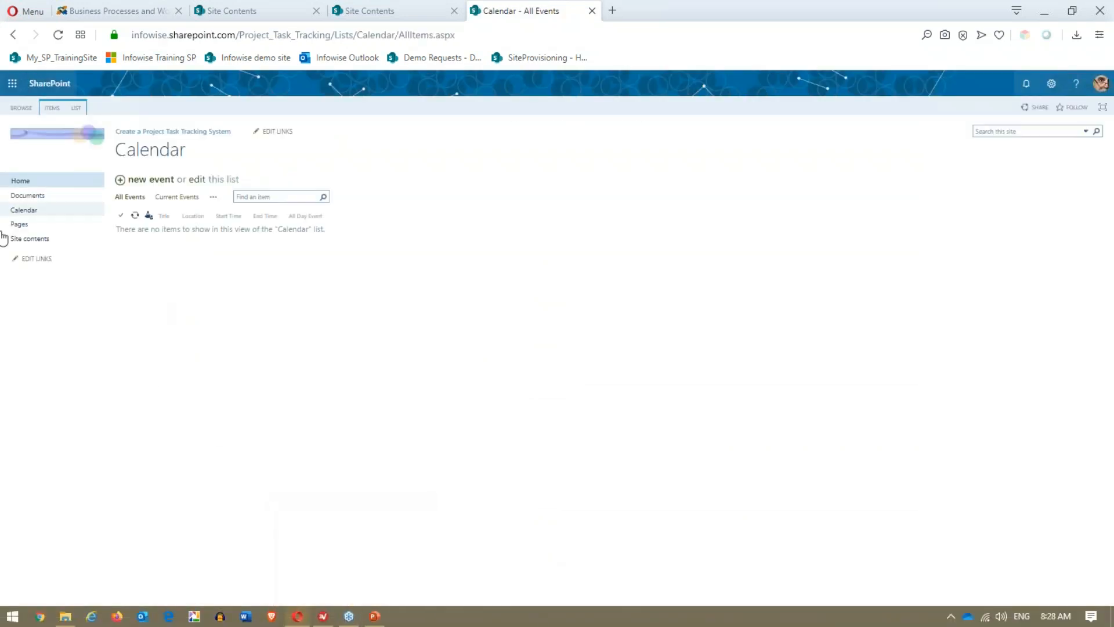
- Reopen the project calendar from Home, view it as Gantt then Day, and return Home
{"action": "left_click", "coordinate": [28, 185]}
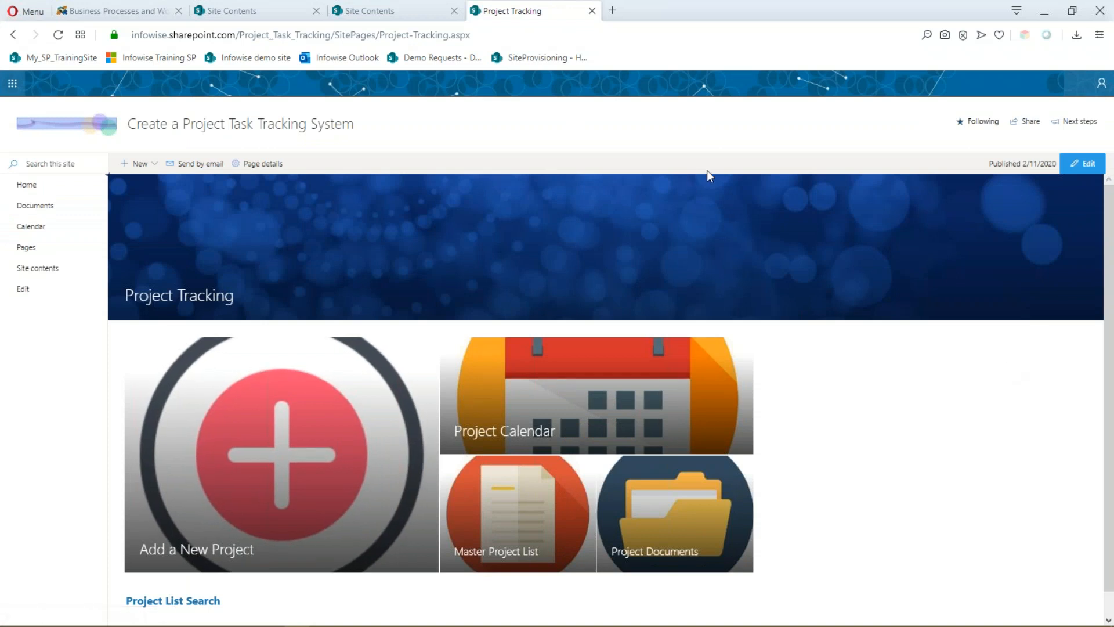
{"action": "left_click", "coordinate": [660, 411]}
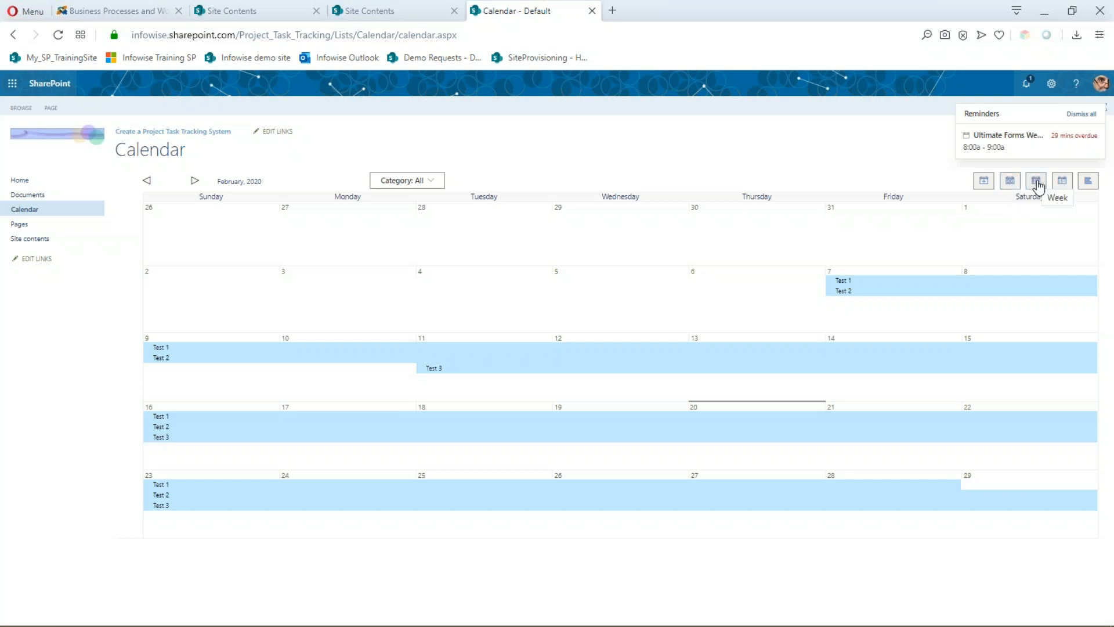
{"action": "left_click", "coordinate": [1088, 182]}
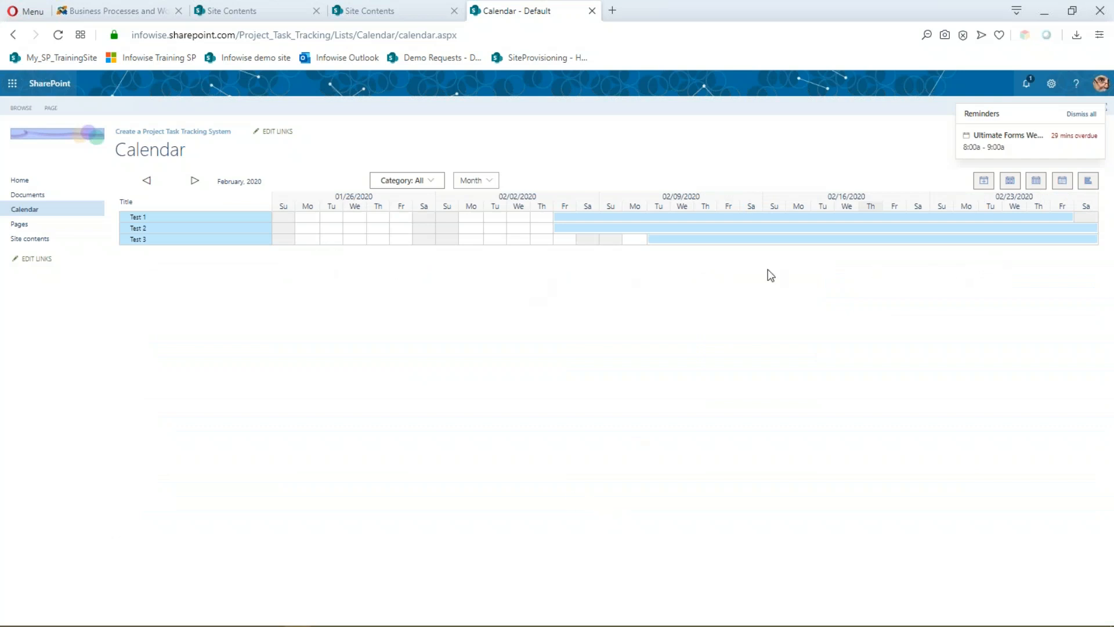
{"action": "left_click", "coordinate": [1010, 181]}
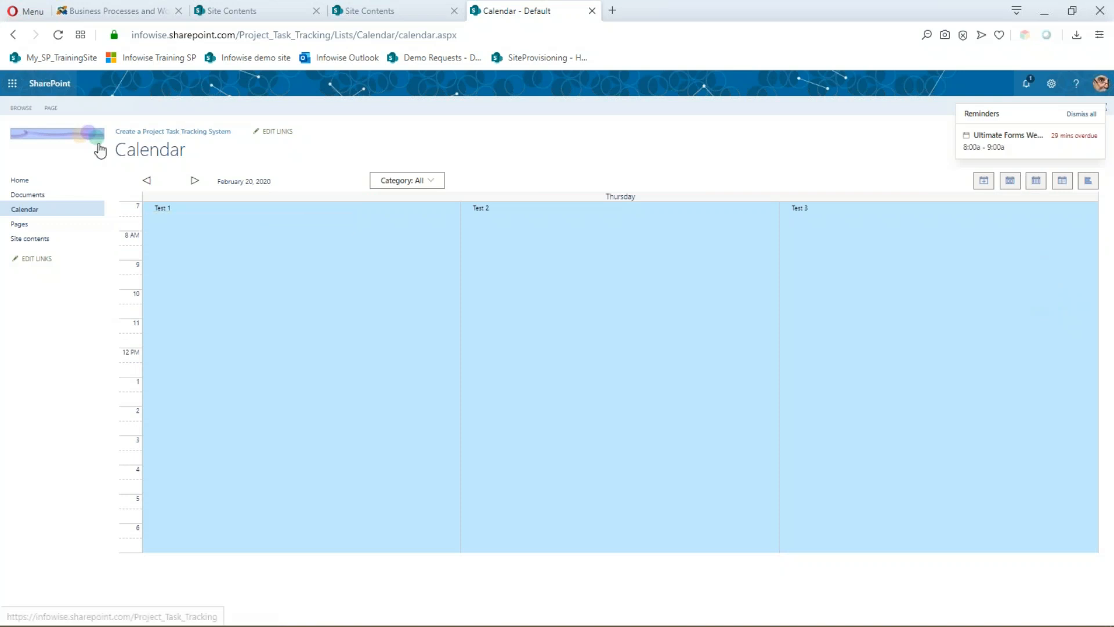
{"action": "left_click", "coordinate": [27, 182]}
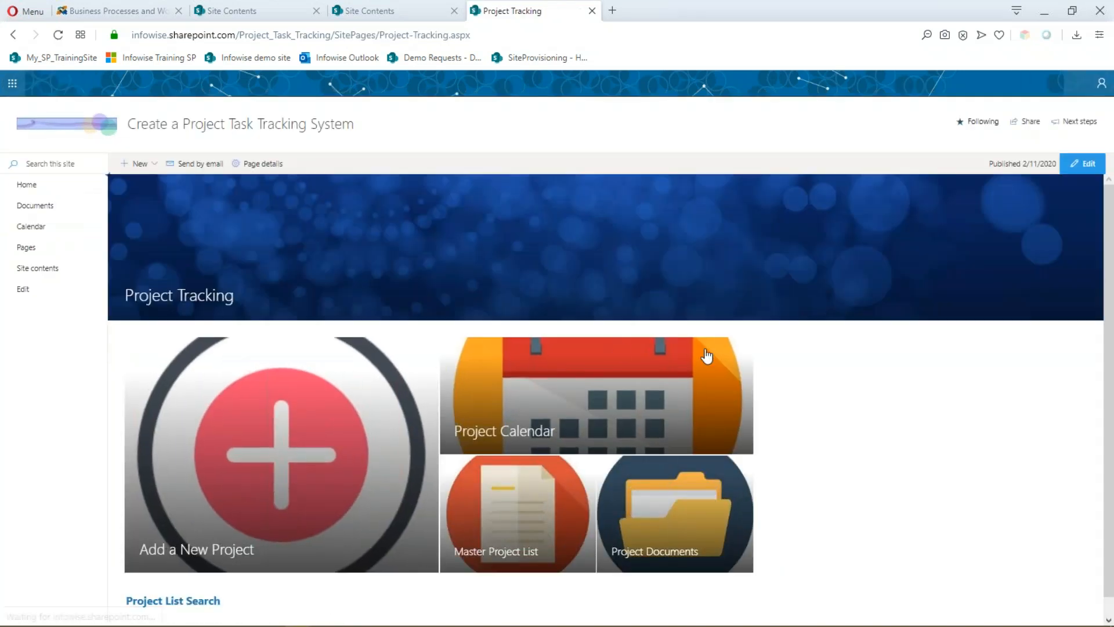
{"action": "scroll", "coordinate": [806, 429], "scroll_direction": "down", "scroll_amount": 1}
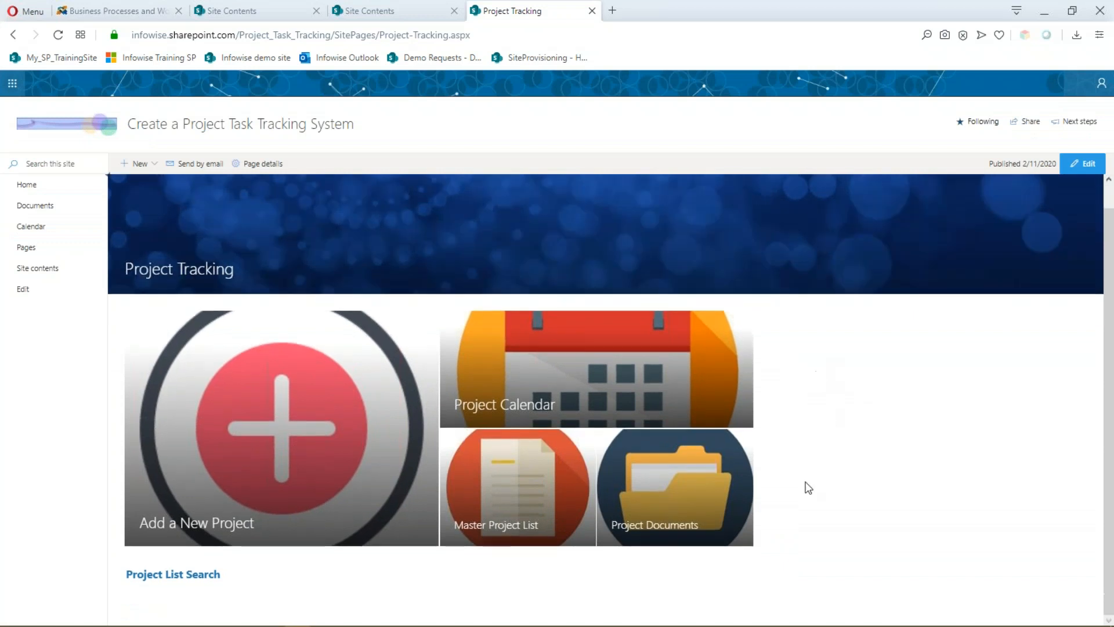
{"action": "left_click", "coordinate": [654, 523]}
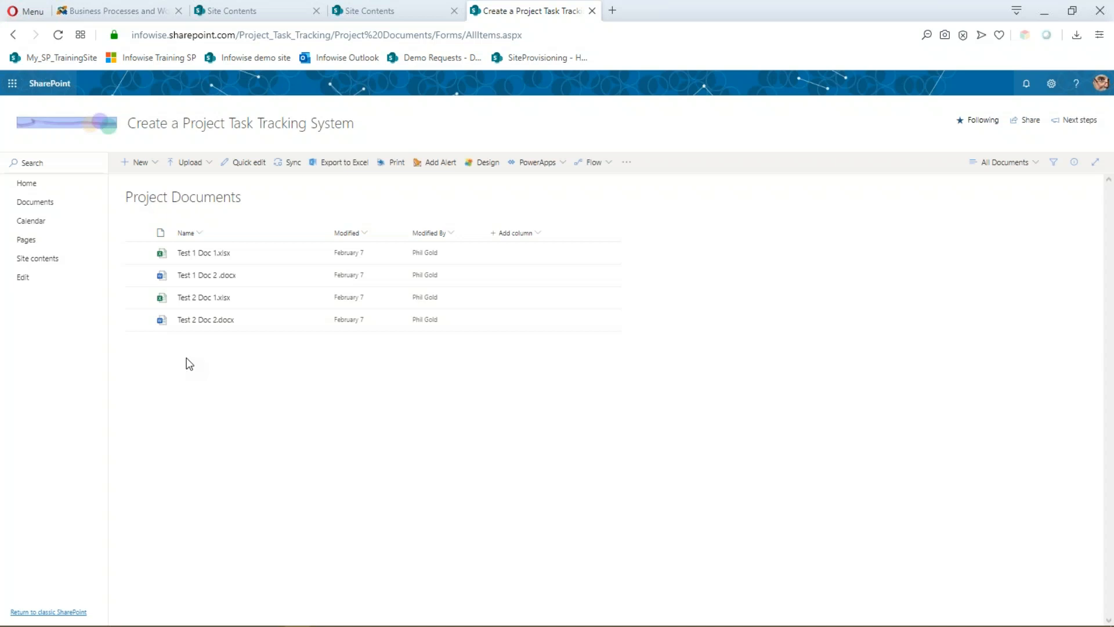
{"action": "left_click", "coordinate": [27, 183]}
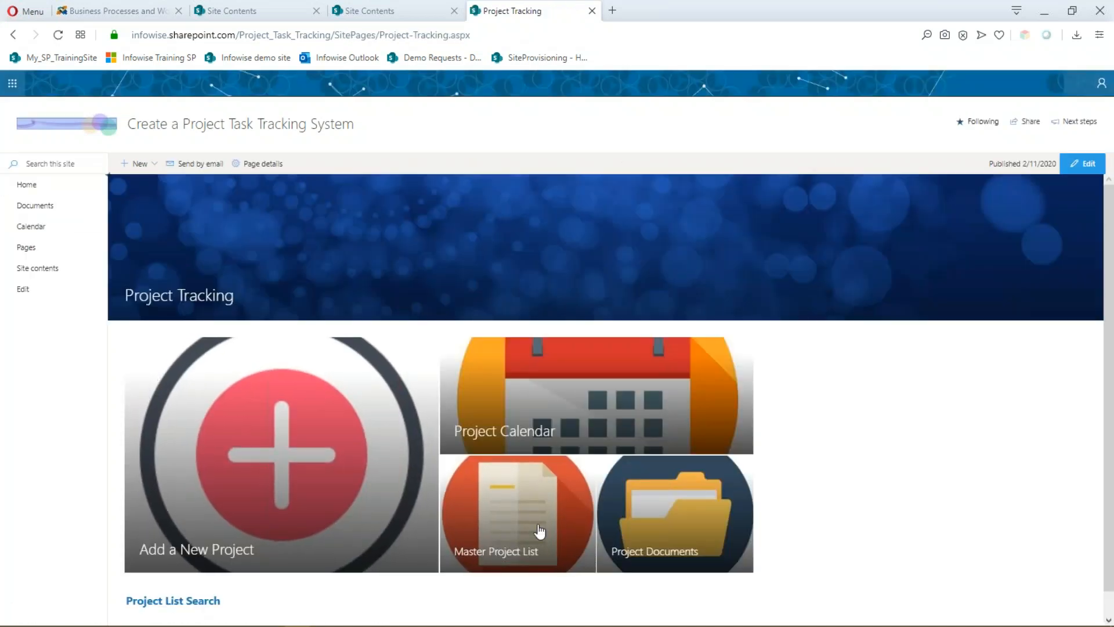
{"action": "left_click", "coordinate": [539, 529]}
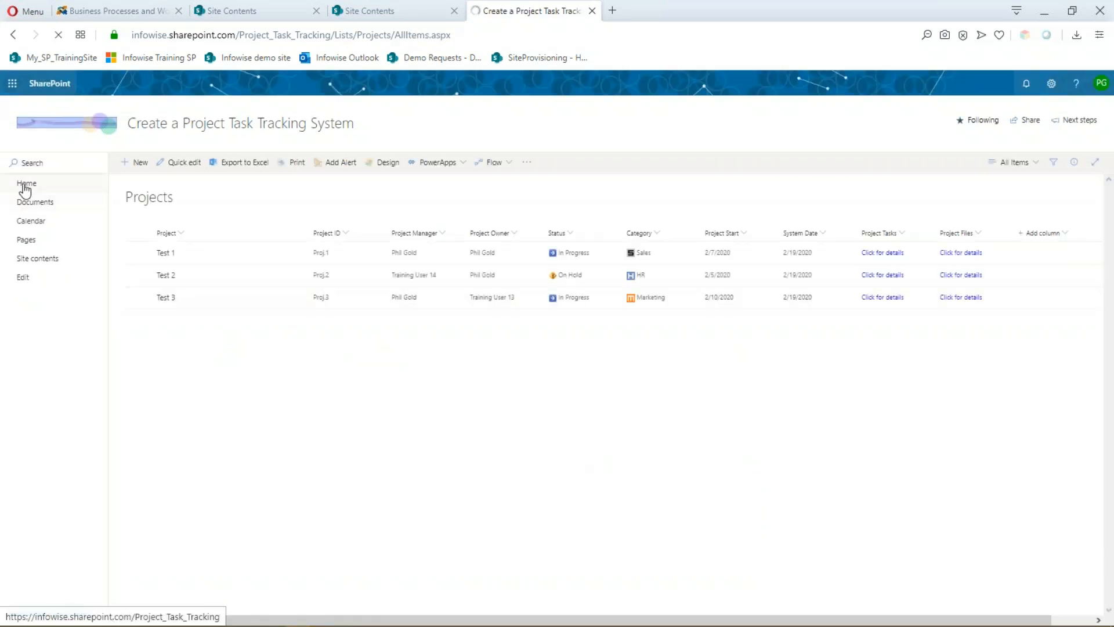
{"action": "left_click", "coordinate": [26, 184]}
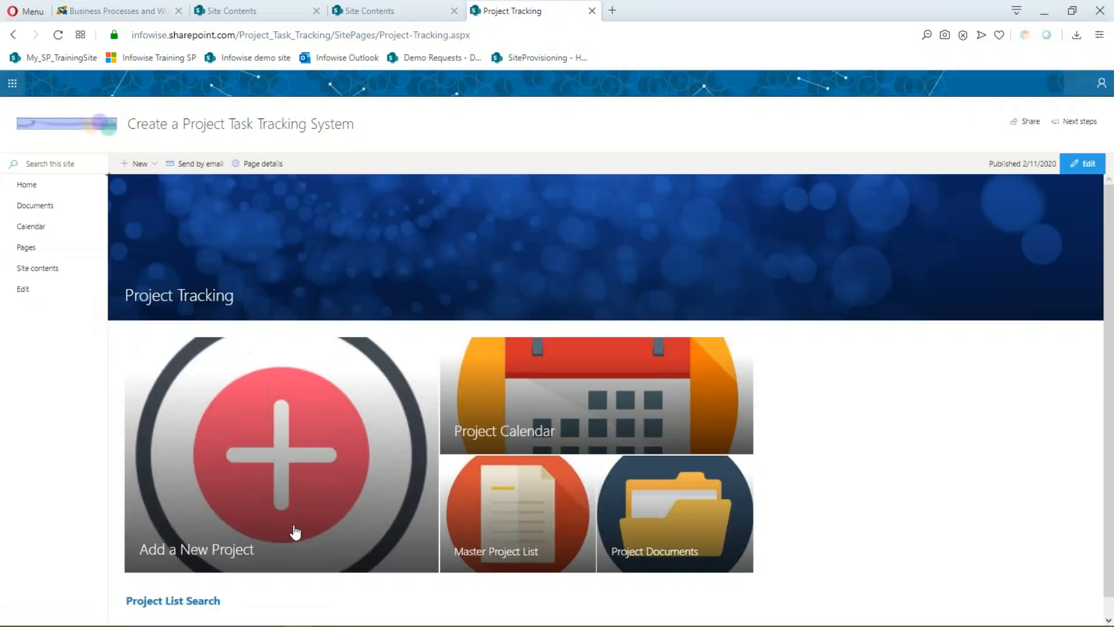
{"action": "left_click", "coordinate": [285, 468]}
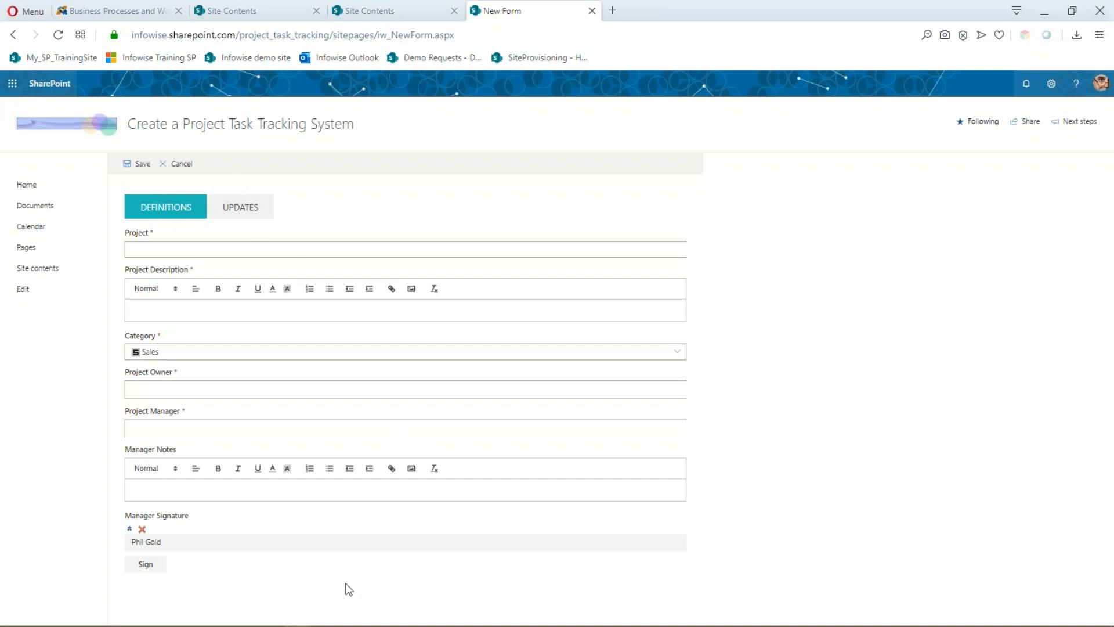
{"action": "left_click", "coordinate": [28, 187]}
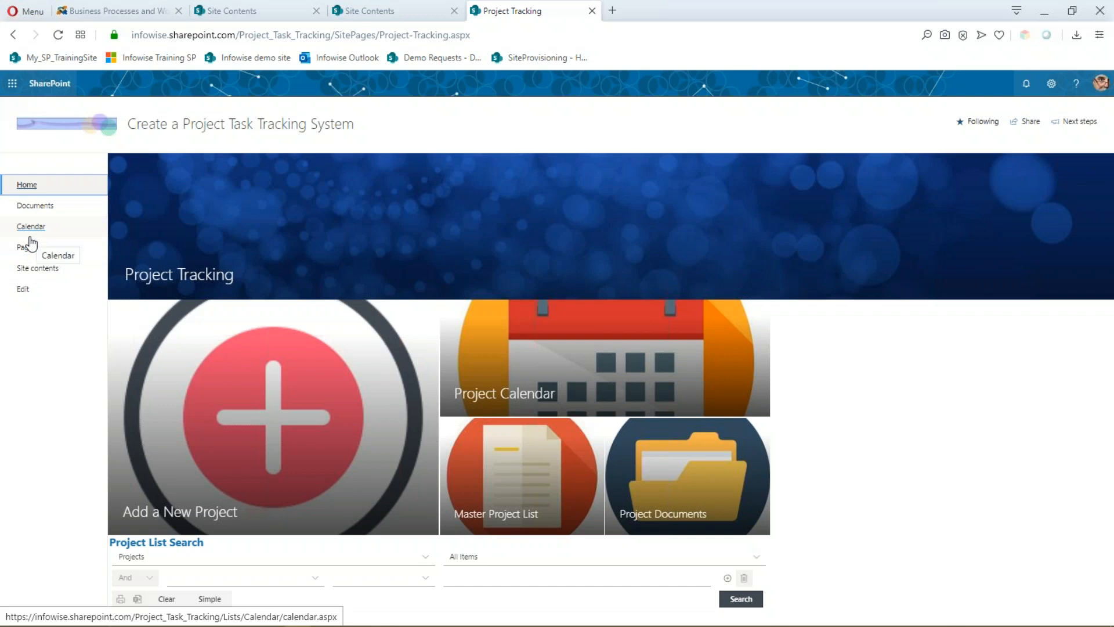
{"action": "left_click", "coordinate": [554, 509]}
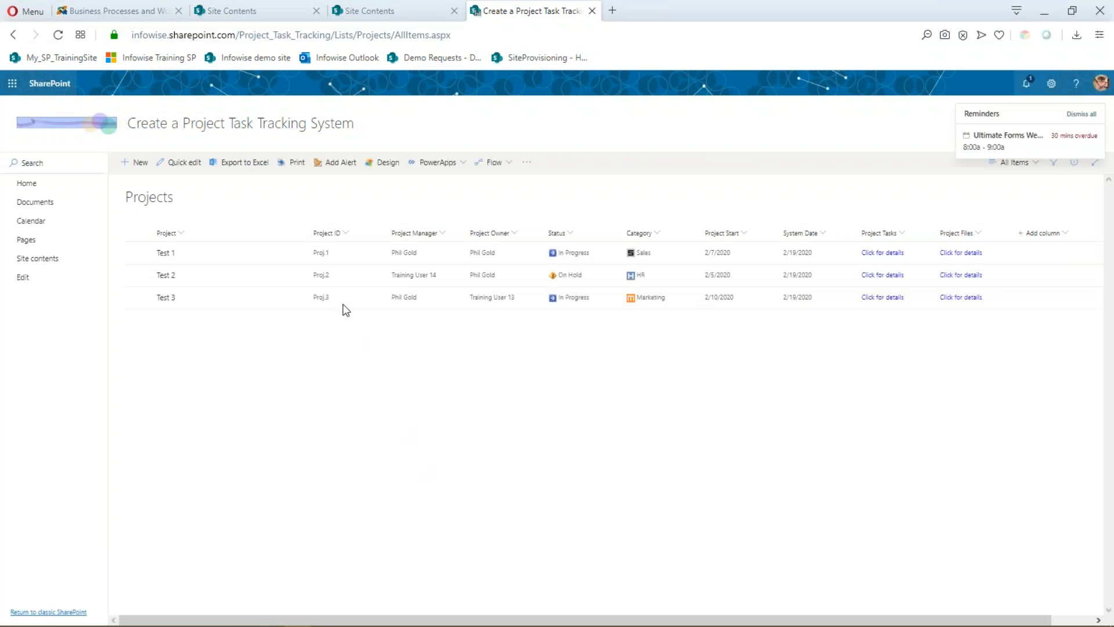
- Open the Projects list's Infowise settings and browse Install Business Solutions, then the Infowise Webinars samples
{"action": "left_click", "coordinate": [388, 164]}
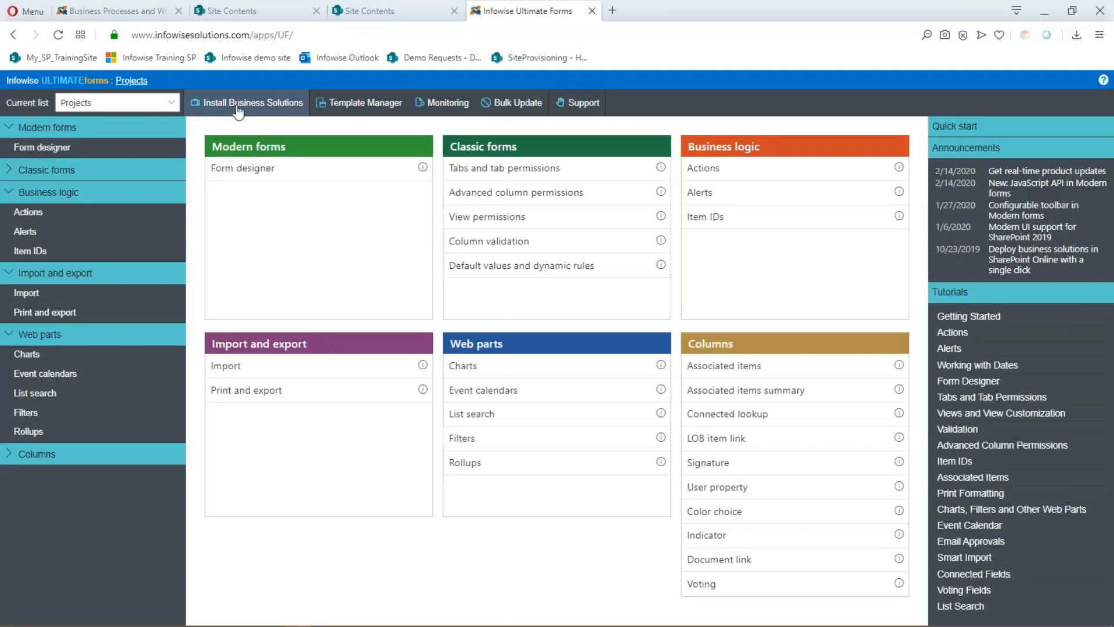
{"action": "left_click", "coordinate": [238, 110]}
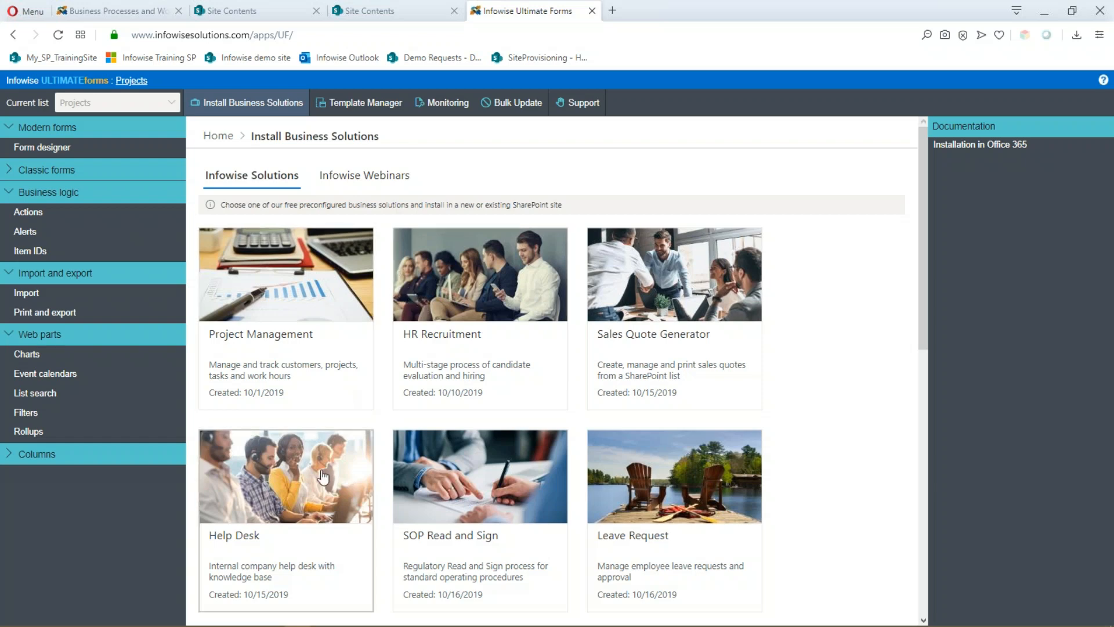
{"action": "scroll", "coordinate": [689, 500], "scroll_direction": "down", "scroll_amount": 1}
{"action": "scroll", "coordinate": [688, 500], "scroll_direction": "down", "scroll_amount": 8}
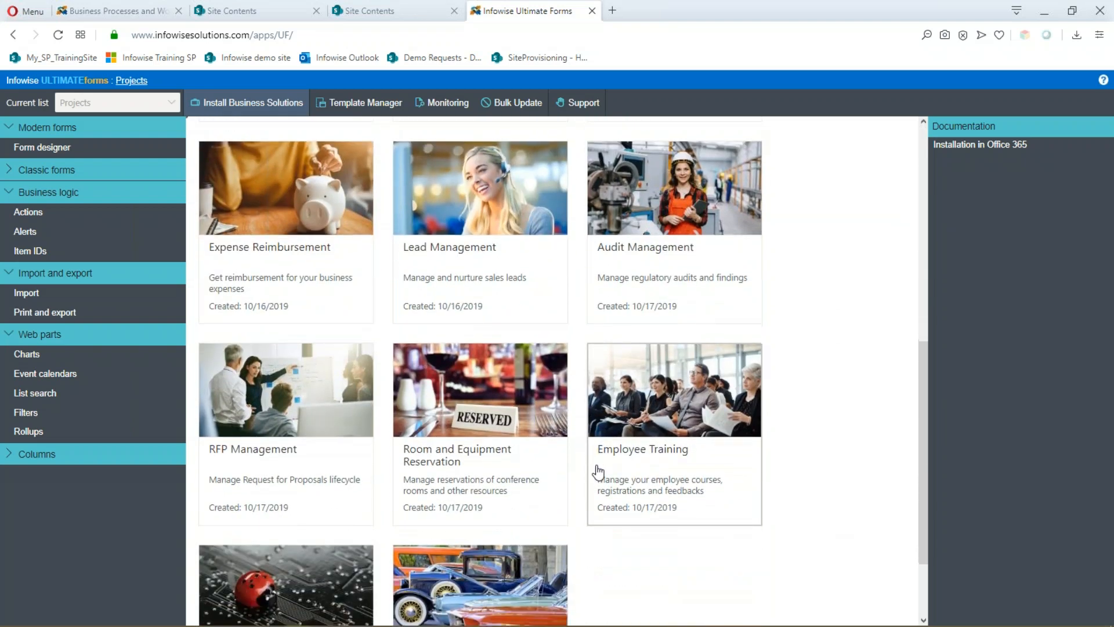
{"action": "scroll", "coordinate": [598, 471], "scroll_direction": "up", "scroll_amount": 9}
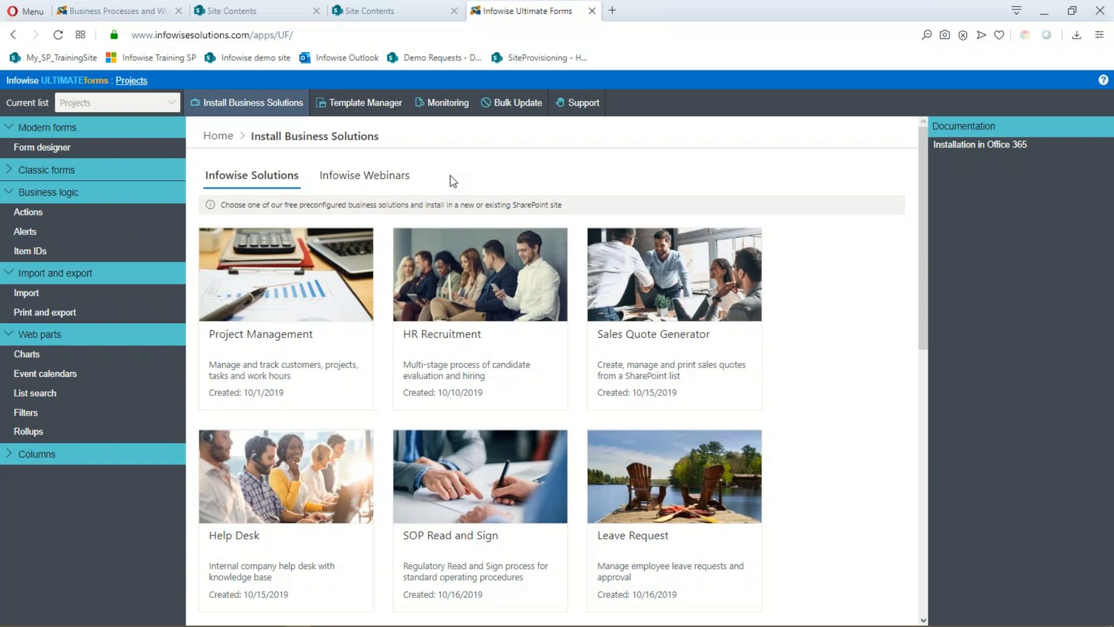
{"action": "left_click", "coordinate": [385, 182]}
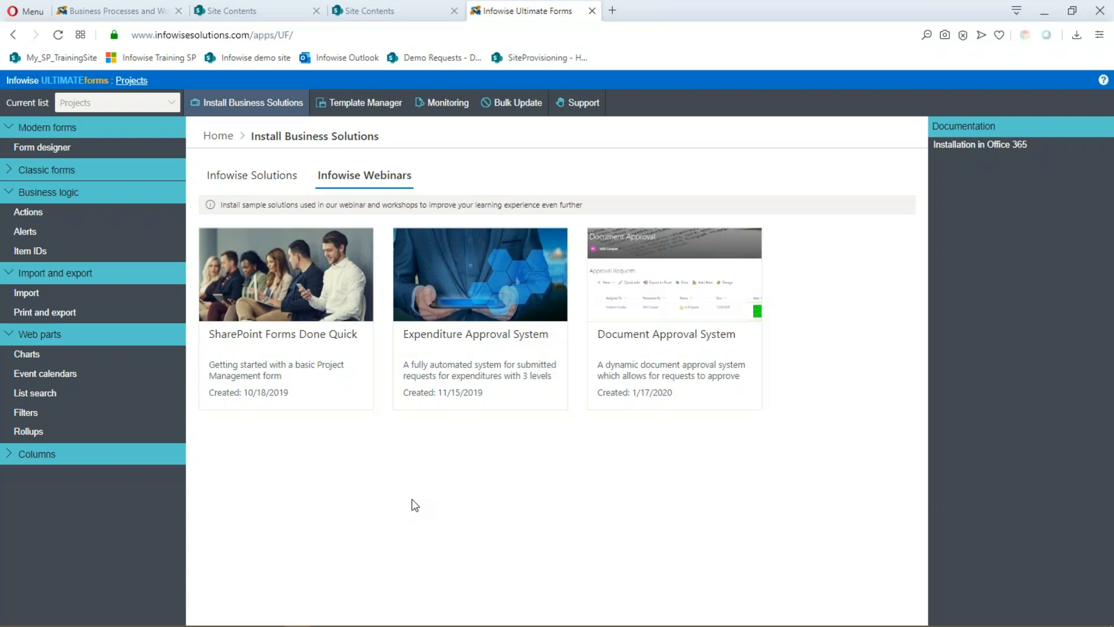
- Review the webinar samples: SharePoint Forms Done Quick, Expenditure Approval System and Document Approval System
{"action": "mouse_move", "coordinate": [349, 625]}
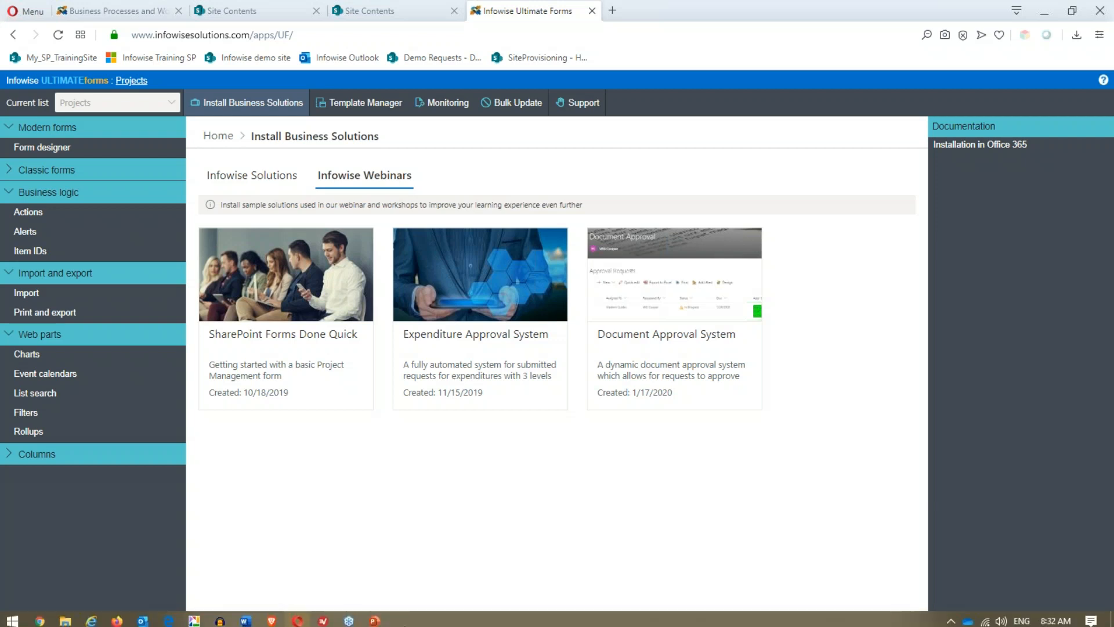
- Present PowerPoint's Next steps slide (slide 6), end the show, and return to the browser
{"action": "left_click", "coordinate": [374, 616]}
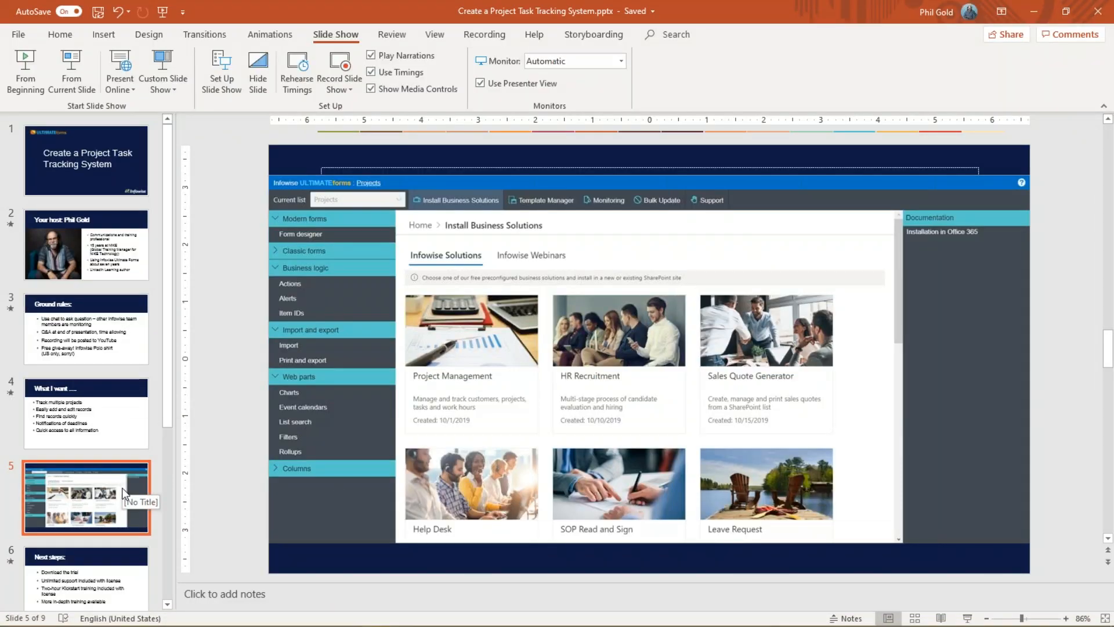
{"action": "left_click", "coordinate": [139, 568]}
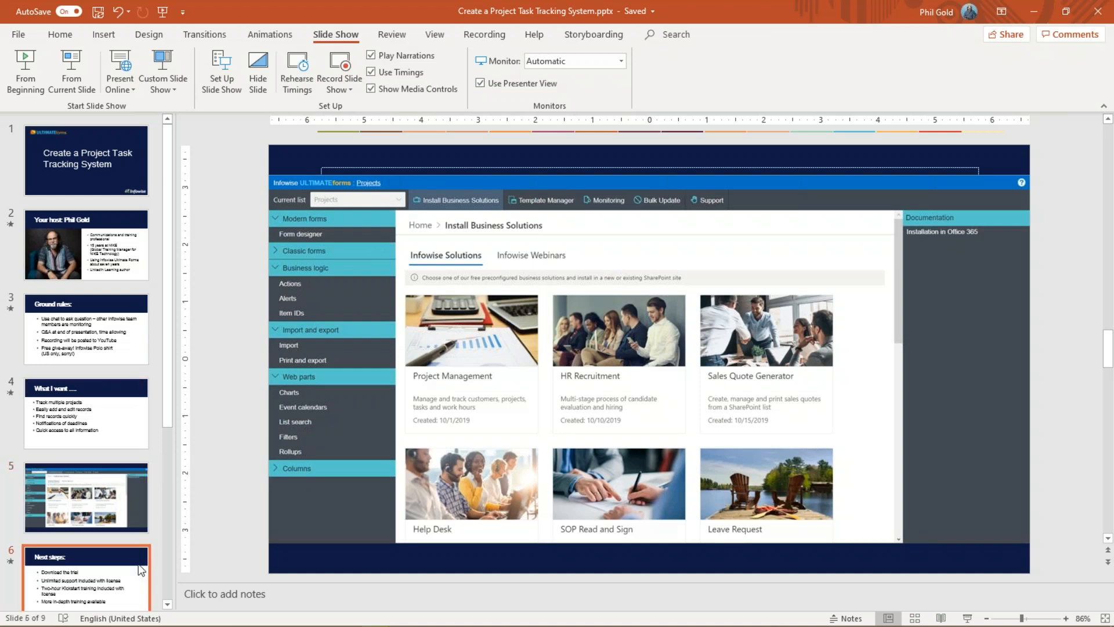
{"action": "left_click", "coordinate": [71, 71]}
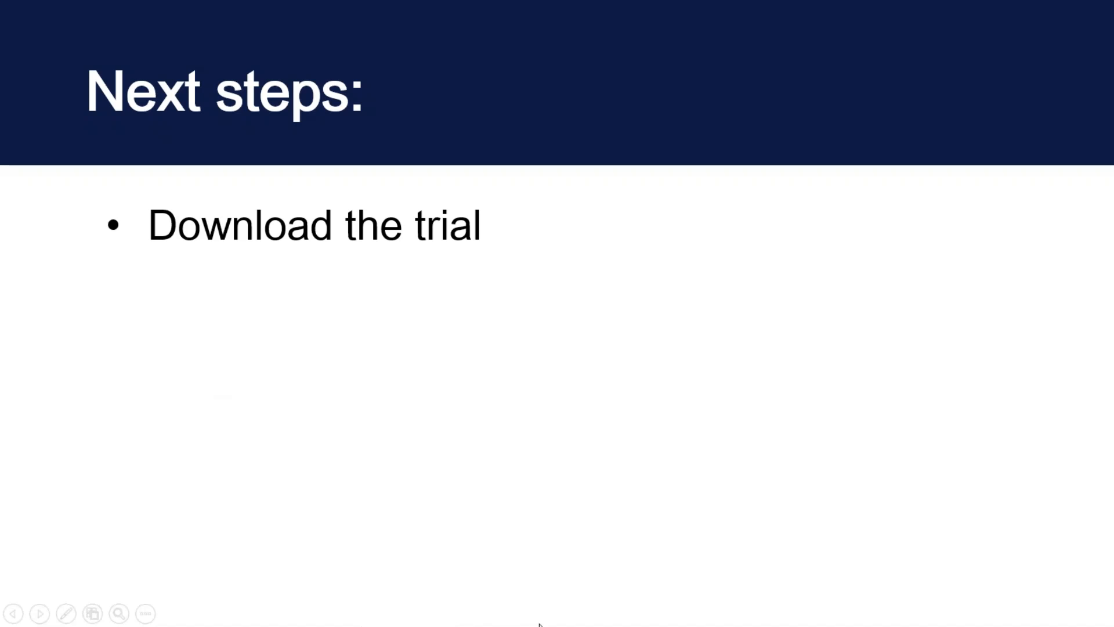
{"action": "key", "text": "Escape"}
{"action": "mouse_move", "coordinate": [470, 619]}
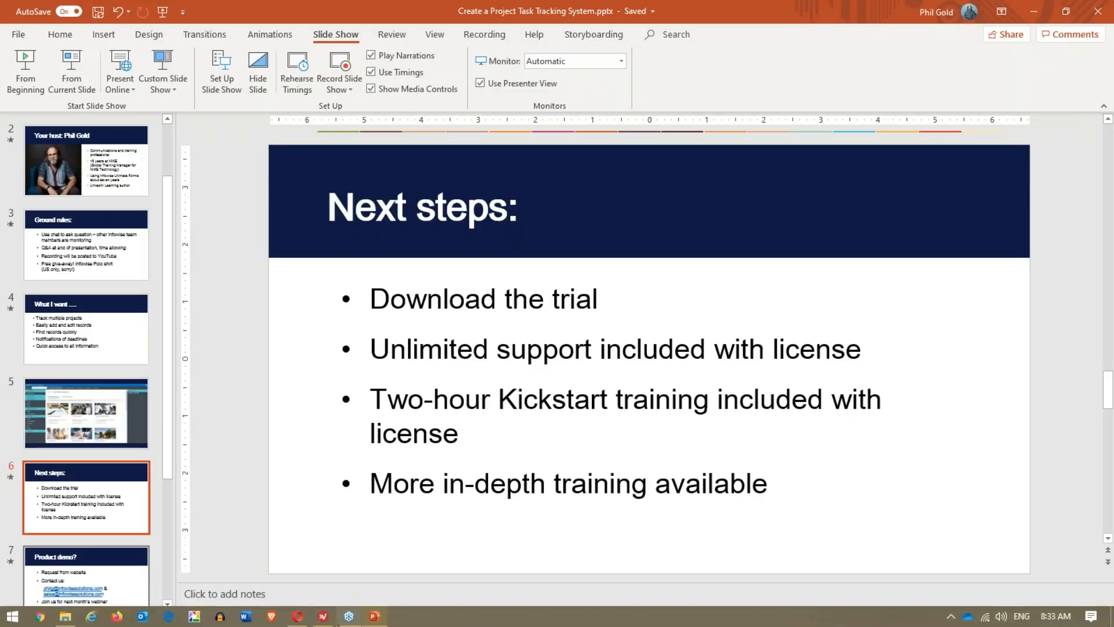
{"action": "left_click", "coordinate": [297, 617]}
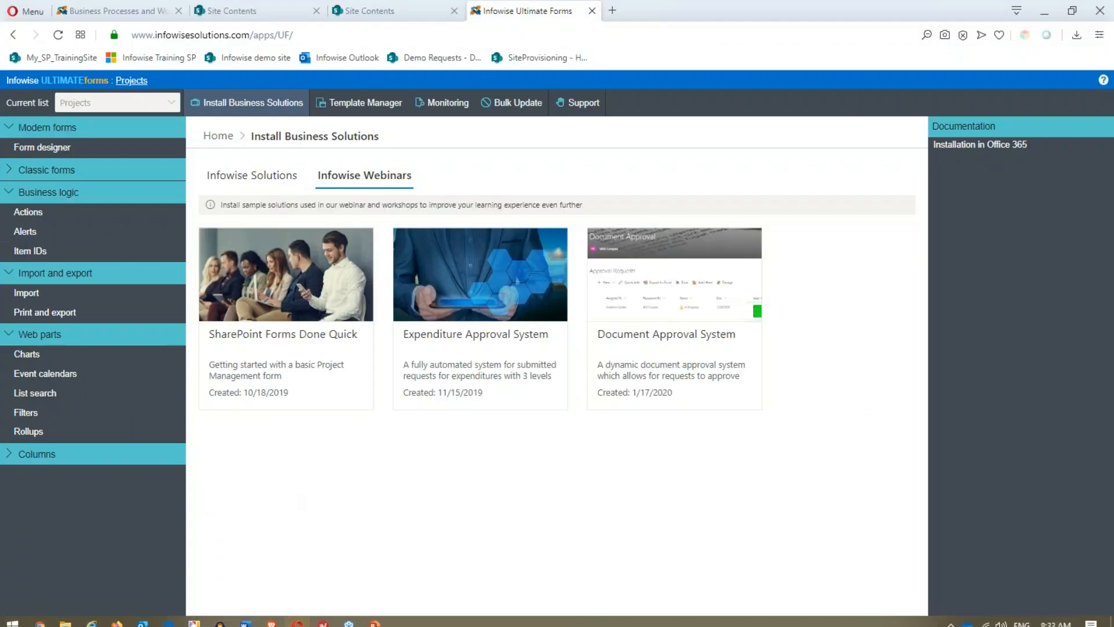
- On the Infowise home page, open REQUEST A DEMO, tick 'I am on Office 365', then close it
{"action": "left_click", "coordinate": [103, 12]}
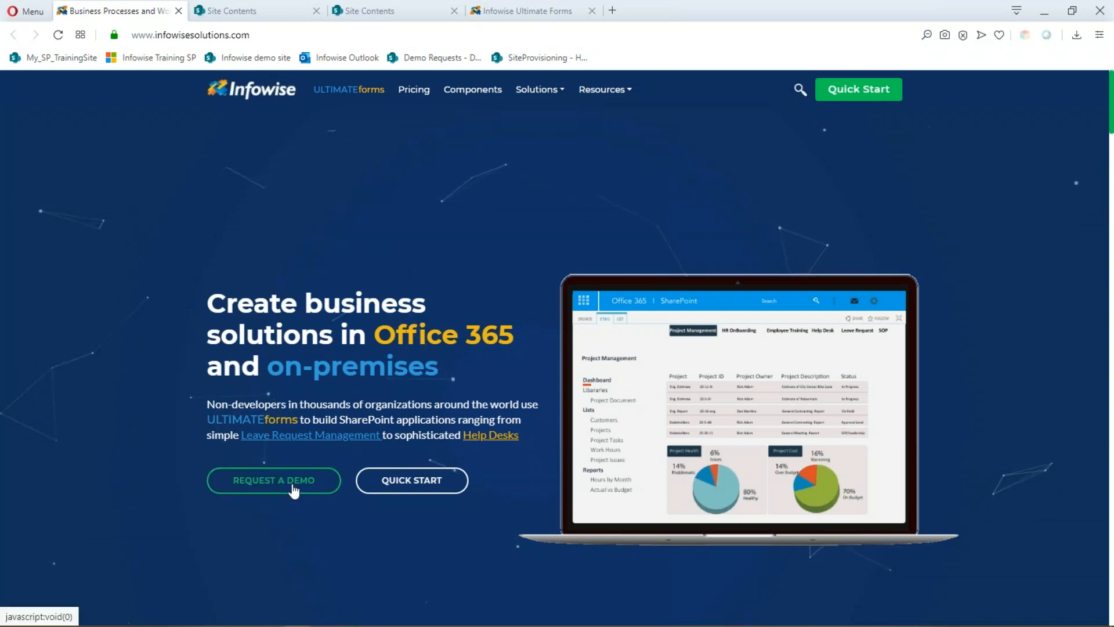
{"action": "left_click", "coordinate": [273, 480]}
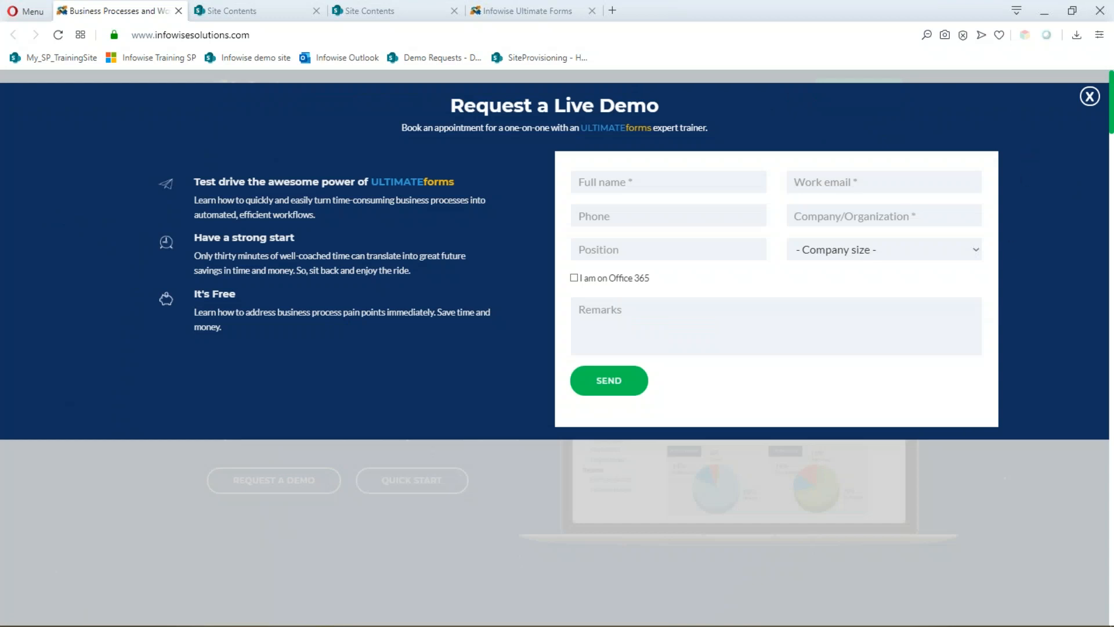
{"action": "left_click", "coordinate": [575, 278]}
{"action": "left_click", "coordinate": [1089, 96]}
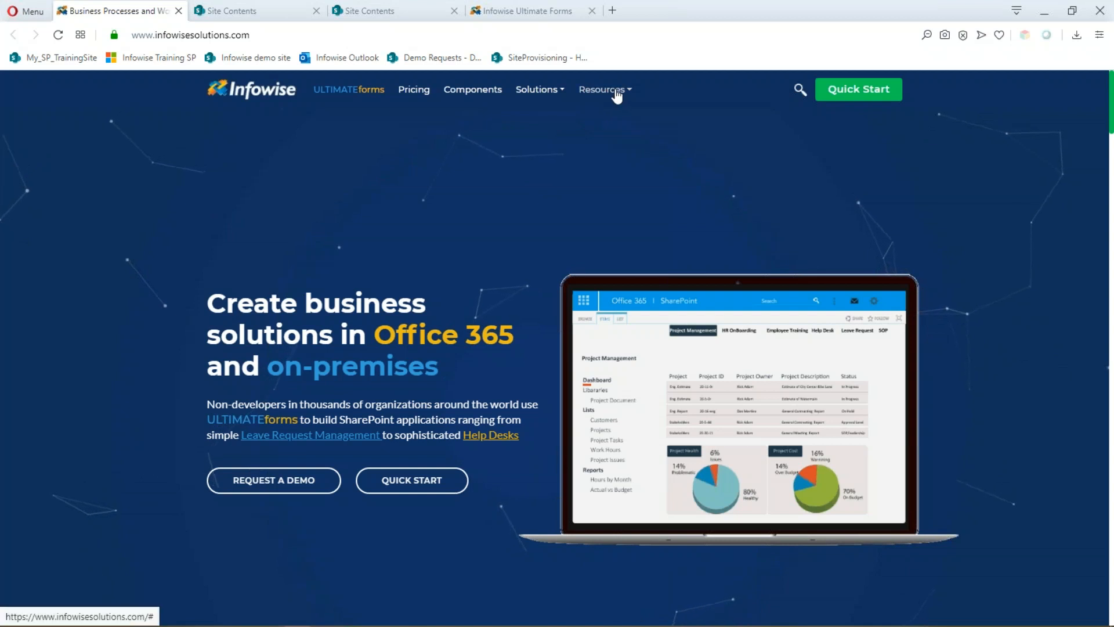
- Visit the Infowise Webinars, Blog and Tutorials pages from the Resources menu
{"action": "left_click", "coordinate": [617, 95]}
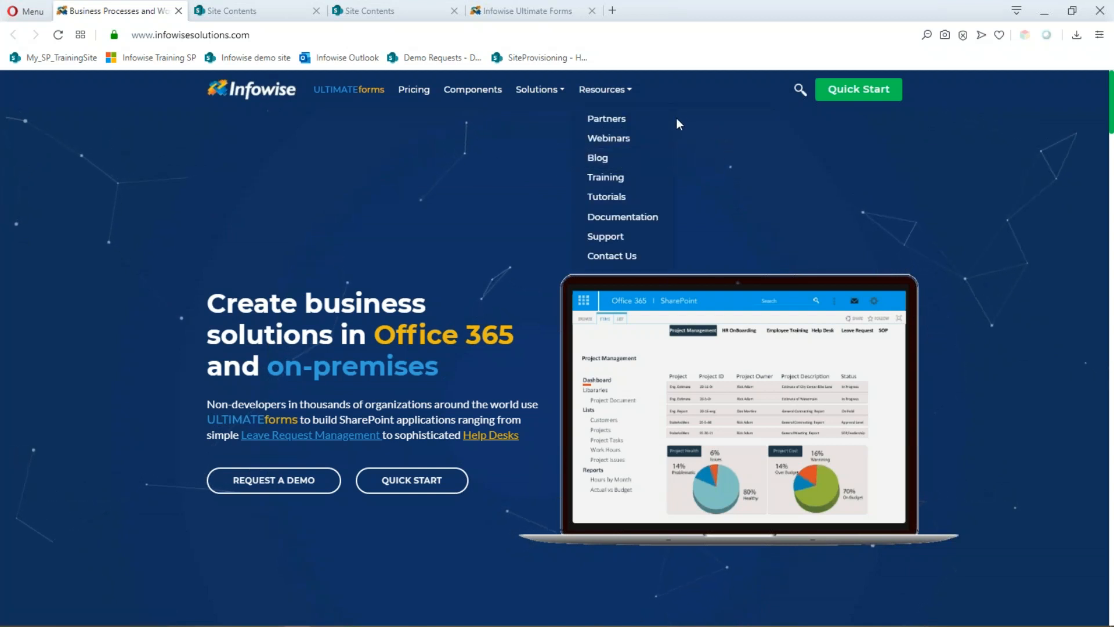
{"action": "left_click", "coordinate": [629, 140]}
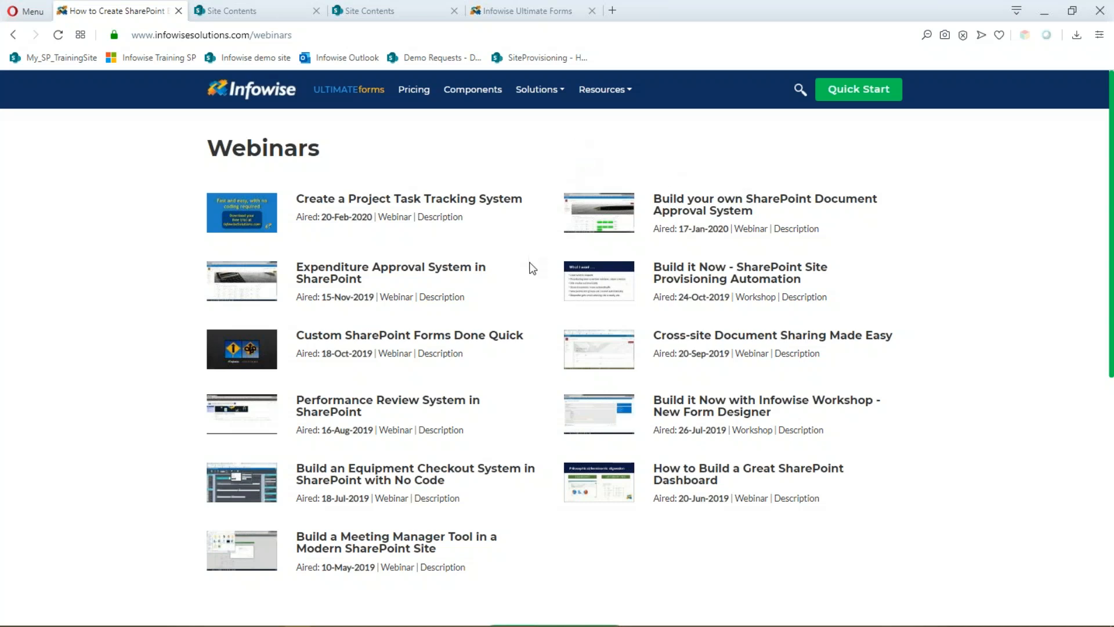
{"action": "left_click", "coordinate": [605, 99]}
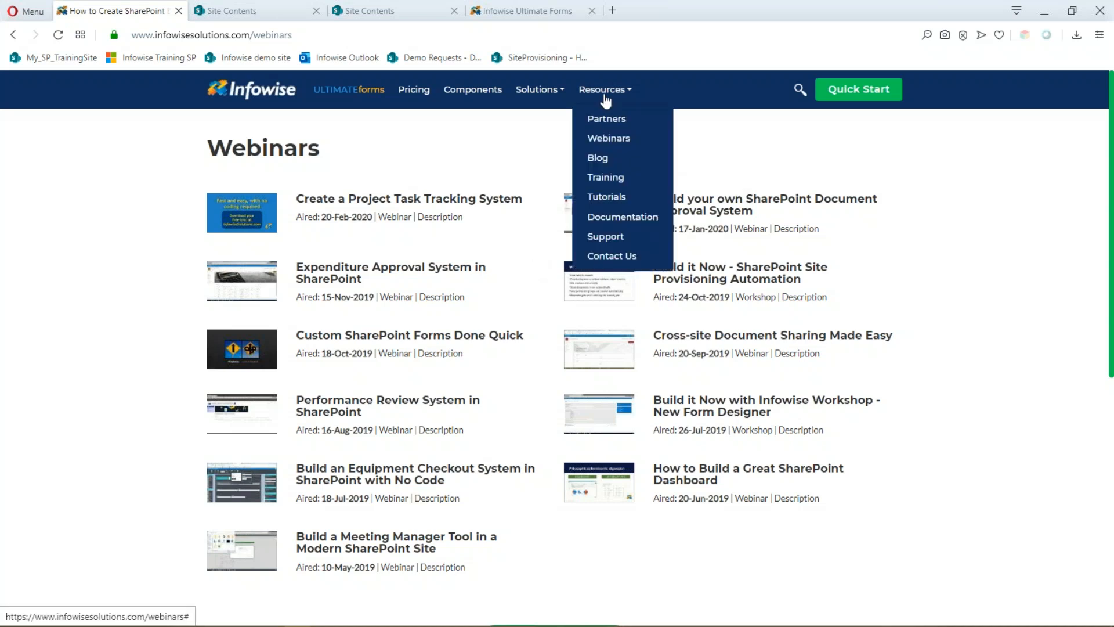
{"action": "left_click", "coordinate": [597, 158]}
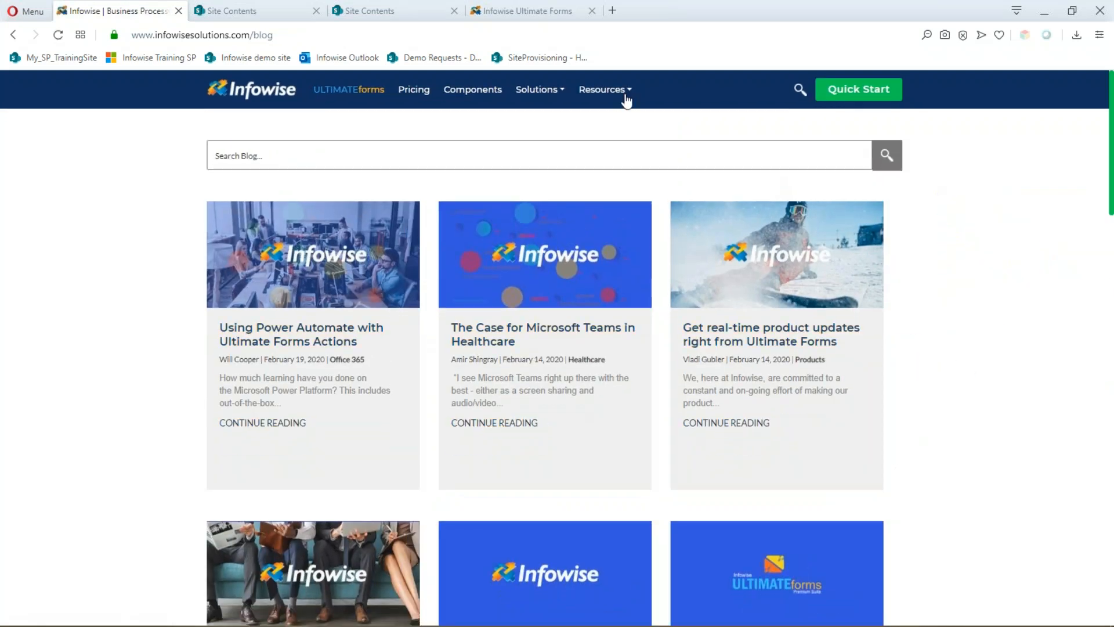
{"action": "left_click", "coordinate": [606, 93]}
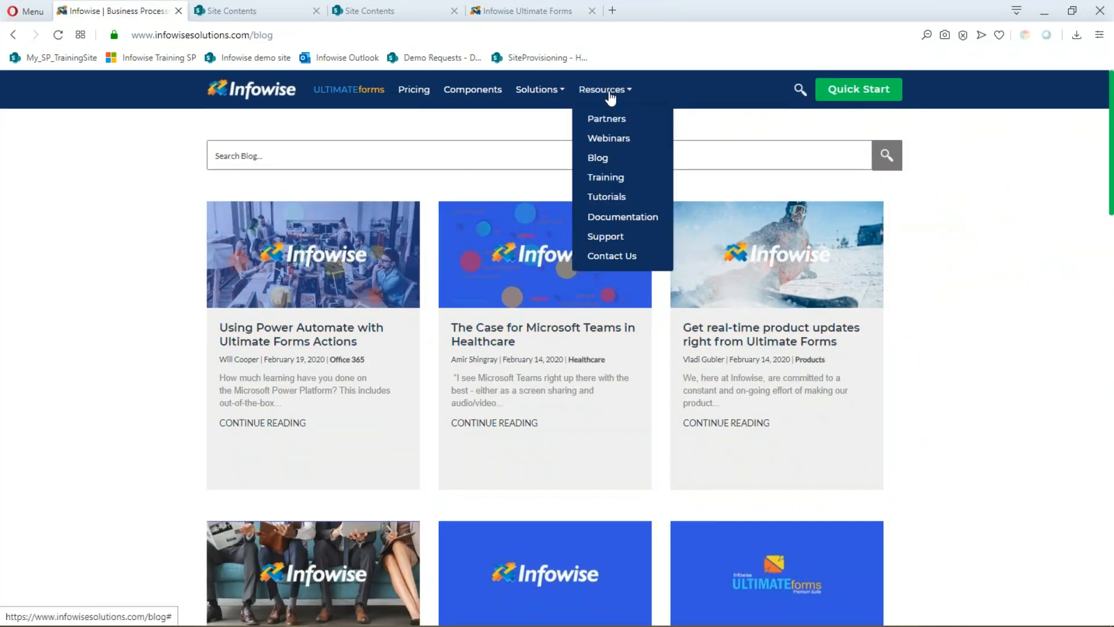
{"action": "left_click", "coordinate": [631, 200]}
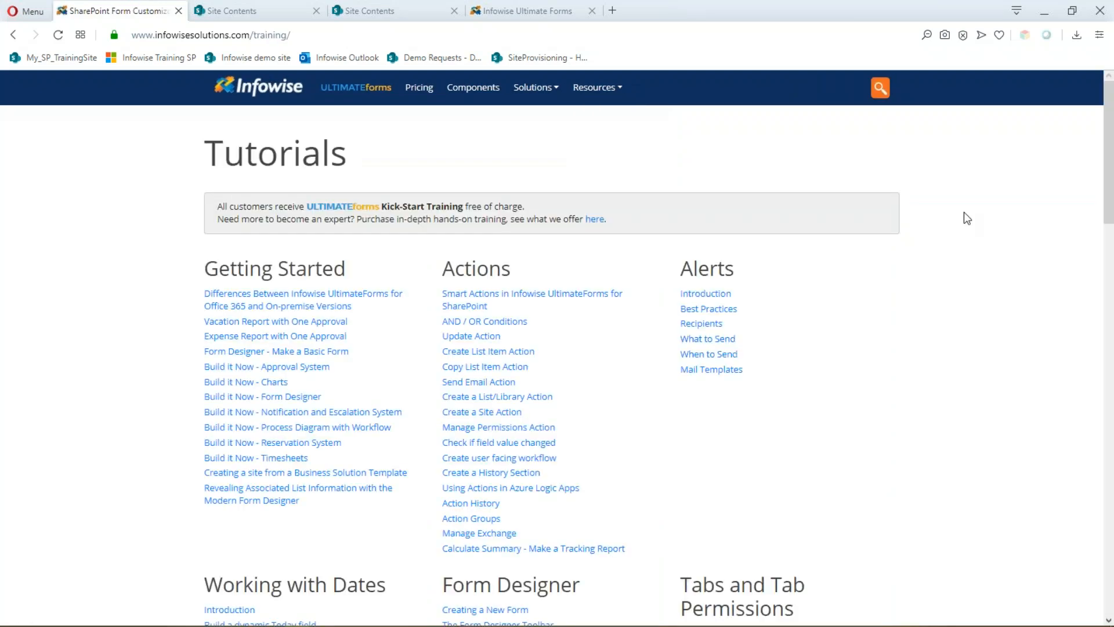
- Scroll the Tutorials list from Getting Started through Smart Import, Connected Fields and List Search, then back up
{"action": "scroll", "coordinate": [991, 210], "scroll_direction": "down", "scroll_amount": 1}
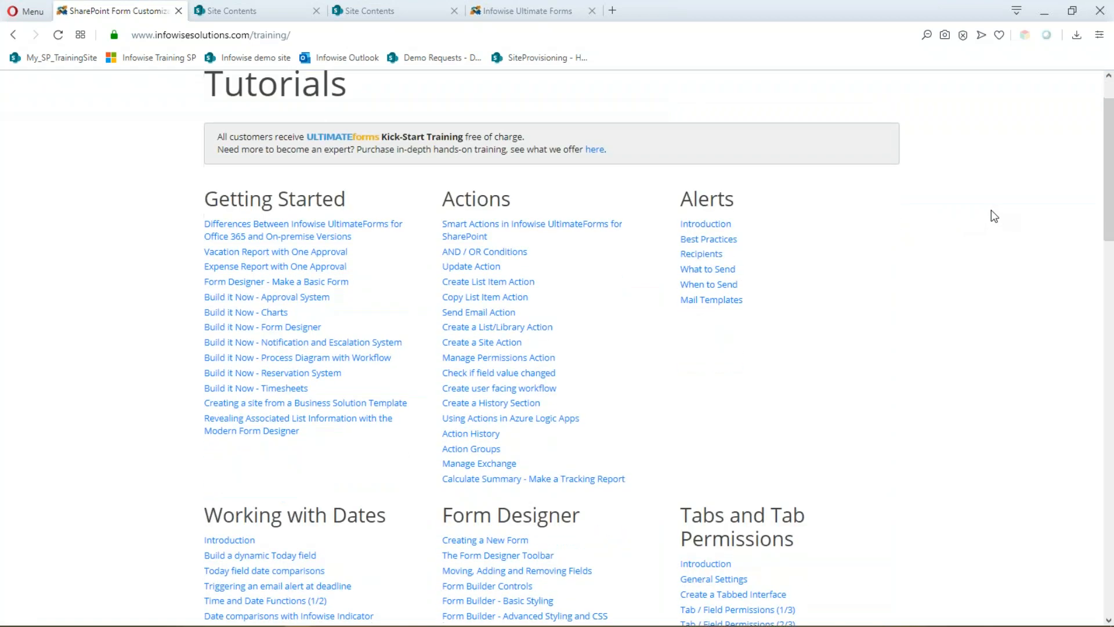
{"action": "scroll", "coordinate": [993, 214], "scroll_direction": "down", "scroll_amount": 1}
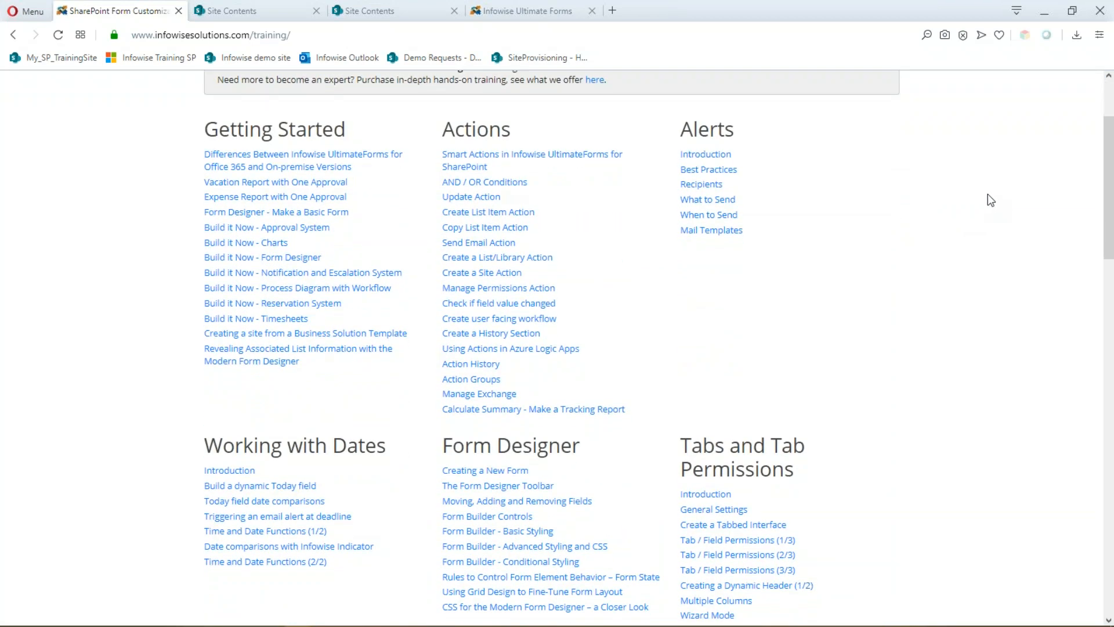
{"action": "scroll", "coordinate": [990, 201], "scroll_direction": "down", "scroll_amount": 1}
{"action": "scroll", "coordinate": [990, 200], "scroll_direction": "down", "scroll_amount": 3}
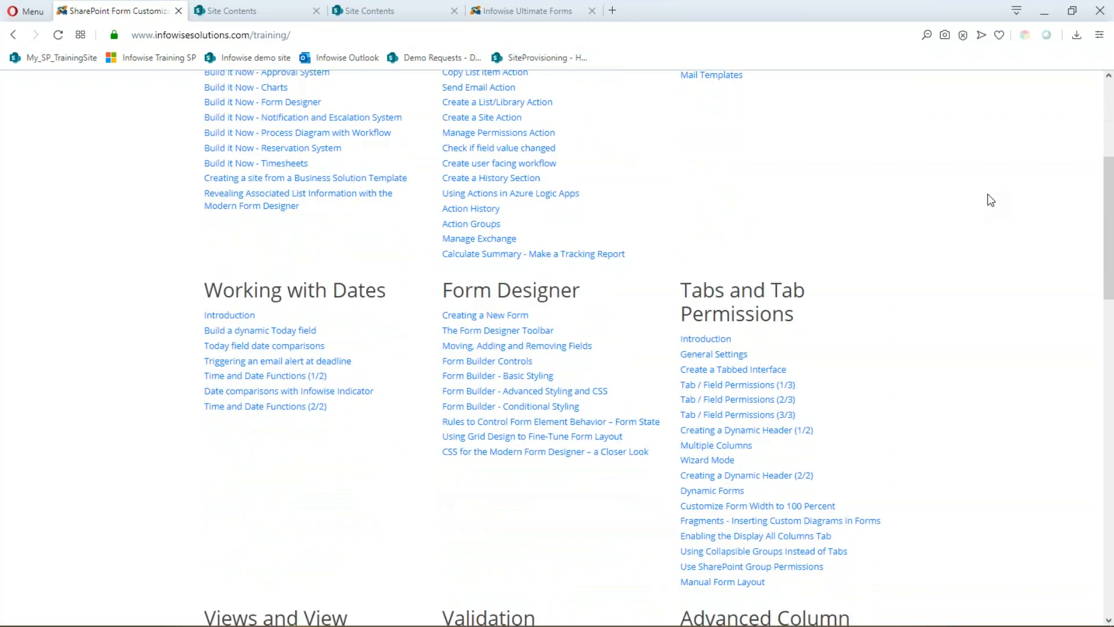
{"action": "scroll", "coordinate": [990, 200], "scroll_direction": "down", "scroll_amount": 4}
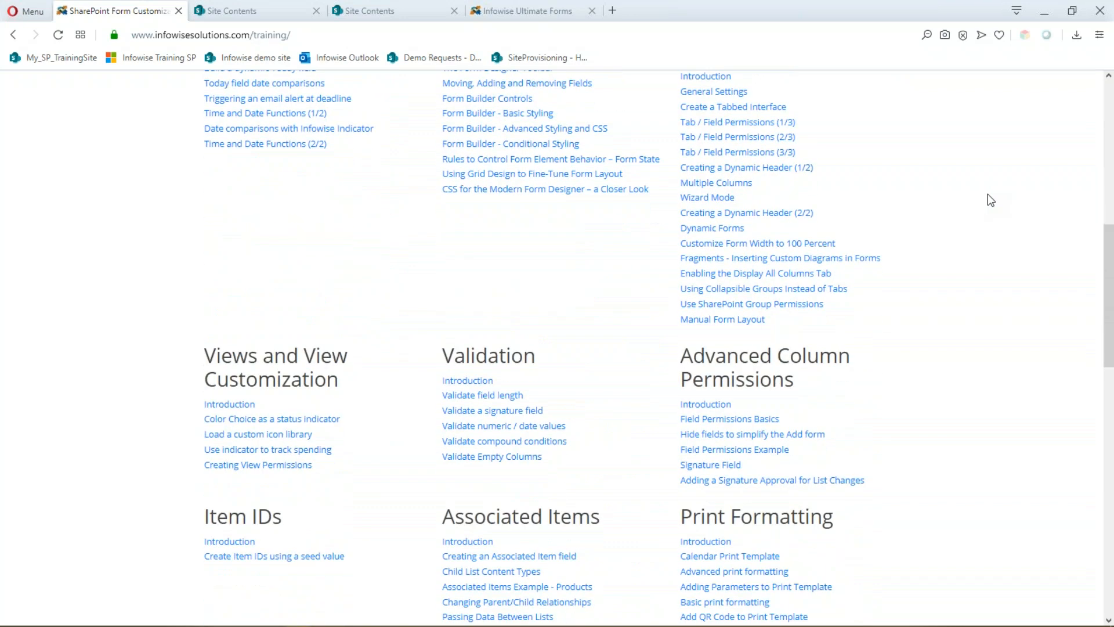
{"action": "scroll", "coordinate": [990, 202], "scroll_direction": "down", "scroll_amount": 5}
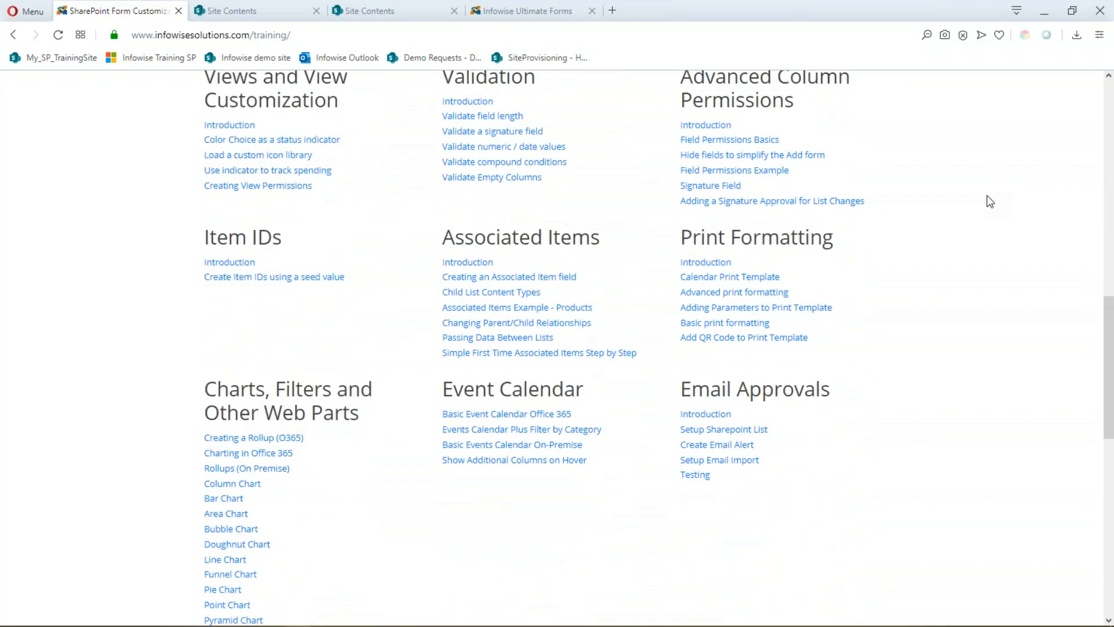
{"action": "scroll", "coordinate": [990, 203], "scroll_direction": "down", "scroll_amount": 4}
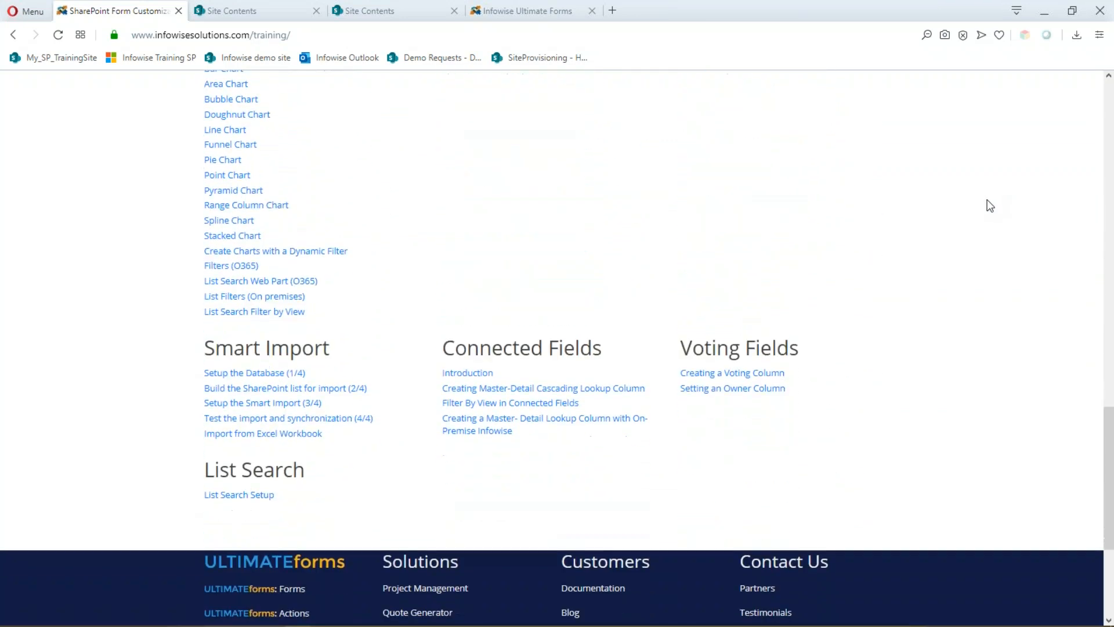
{"action": "scroll", "coordinate": [989, 201], "scroll_direction": "up", "scroll_amount": 2}
{"action": "scroll", "coordinate": [991, 200], "scroll_direction": "up", "scroll_amount": 11}
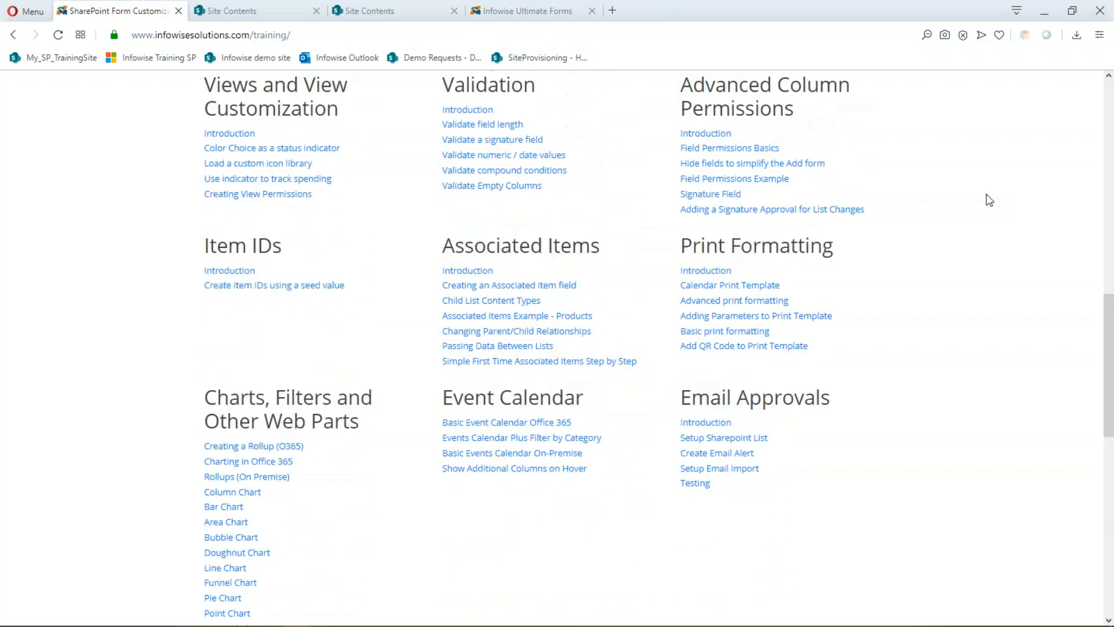
{"action": "scroll", "coordinate": [989, 199], "scroll_direction": "up", "scroll_amount": 7}
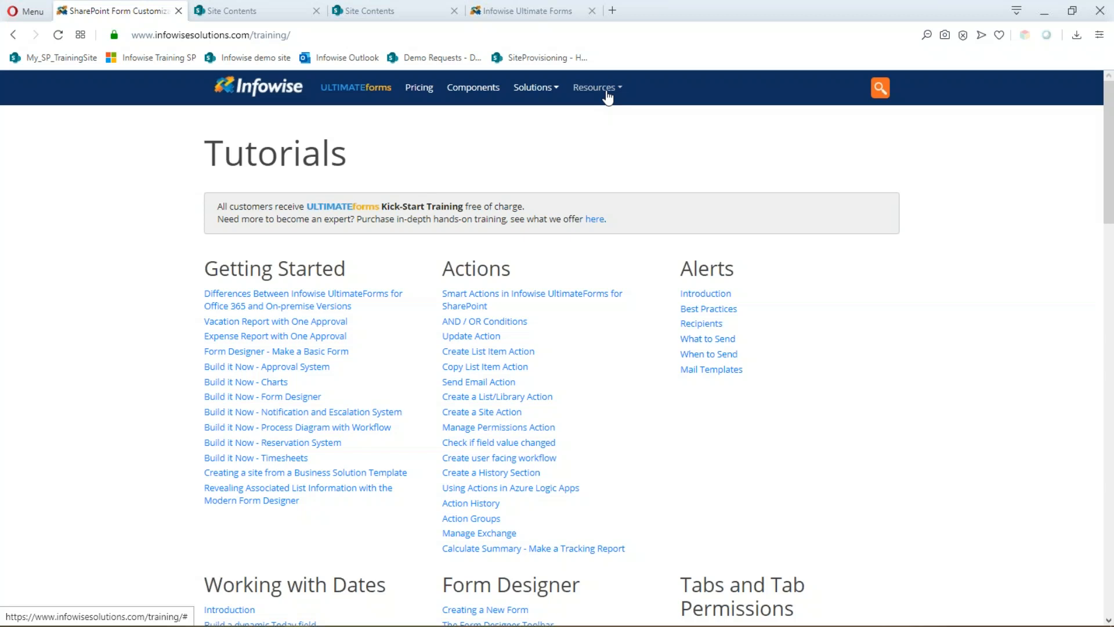
{"action": "left_click", "coordinate": [606, 93]}
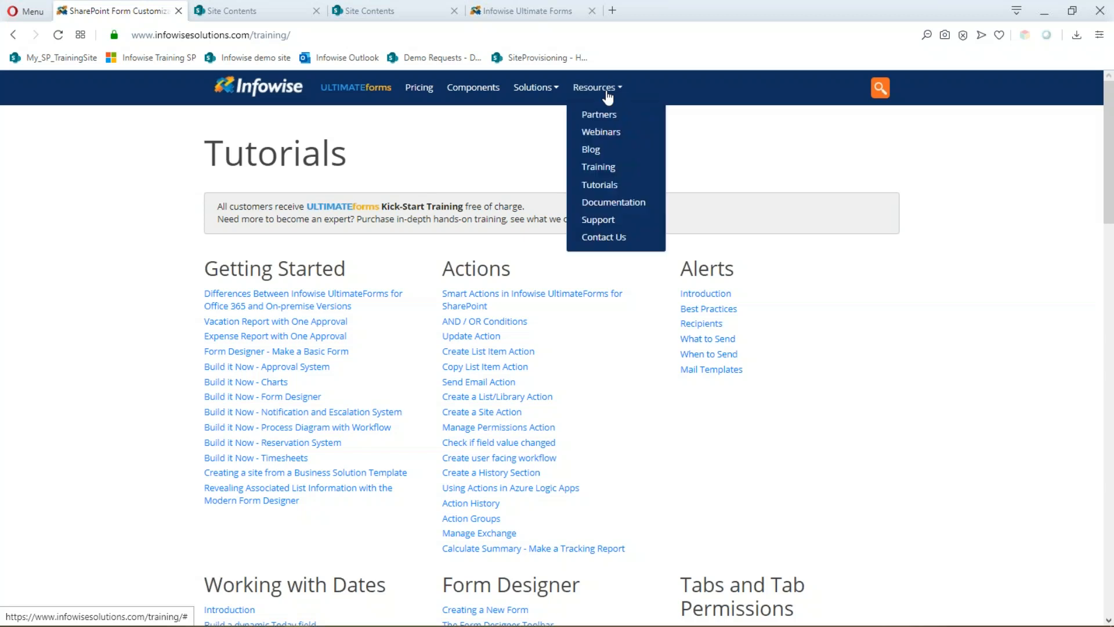
- Check the Infowise Support and ULTIMATEforms pages, then start the slide show from the Next steps slide
{"action": "left_click", "coordinate": [628, 225]}
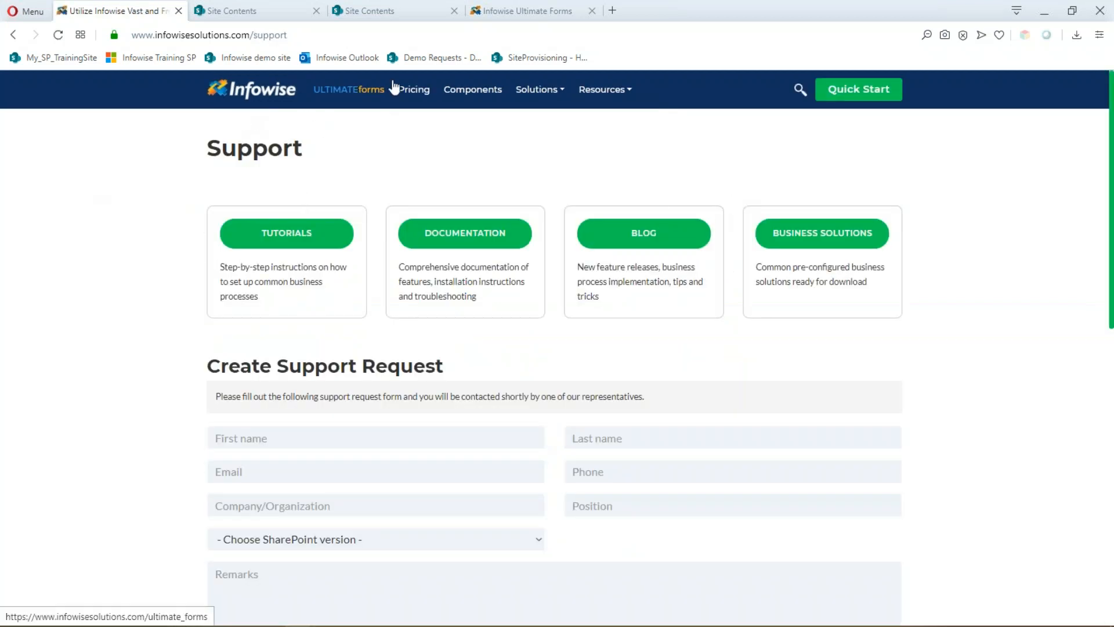
{"action": "left_click", "coordinate": [350, 91]}
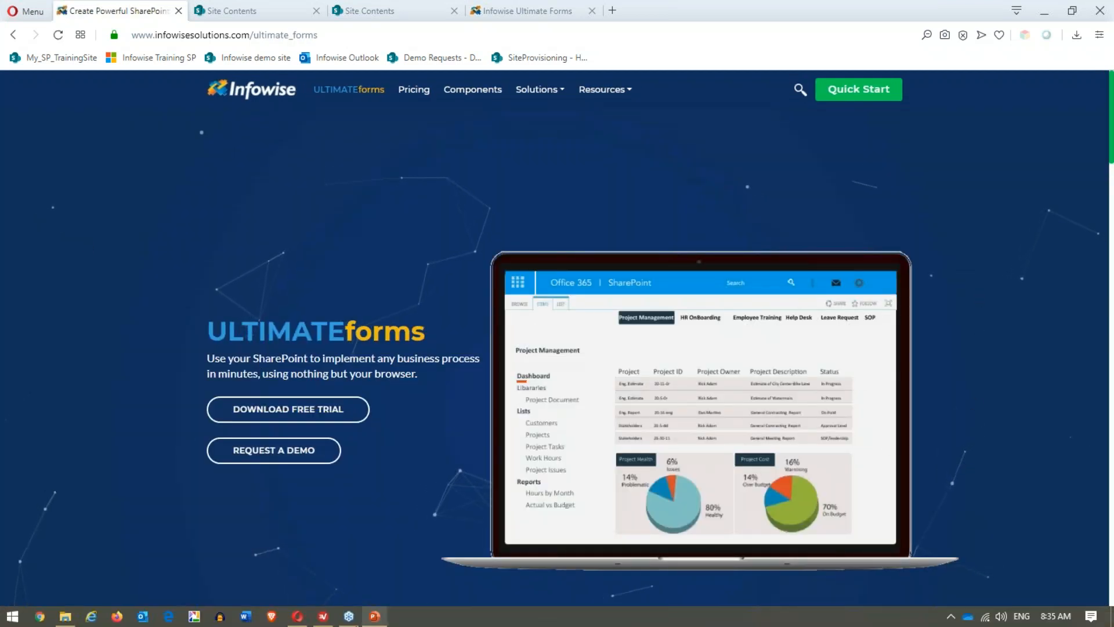
{"action": "left_click", "coordinate": [374, 620]}
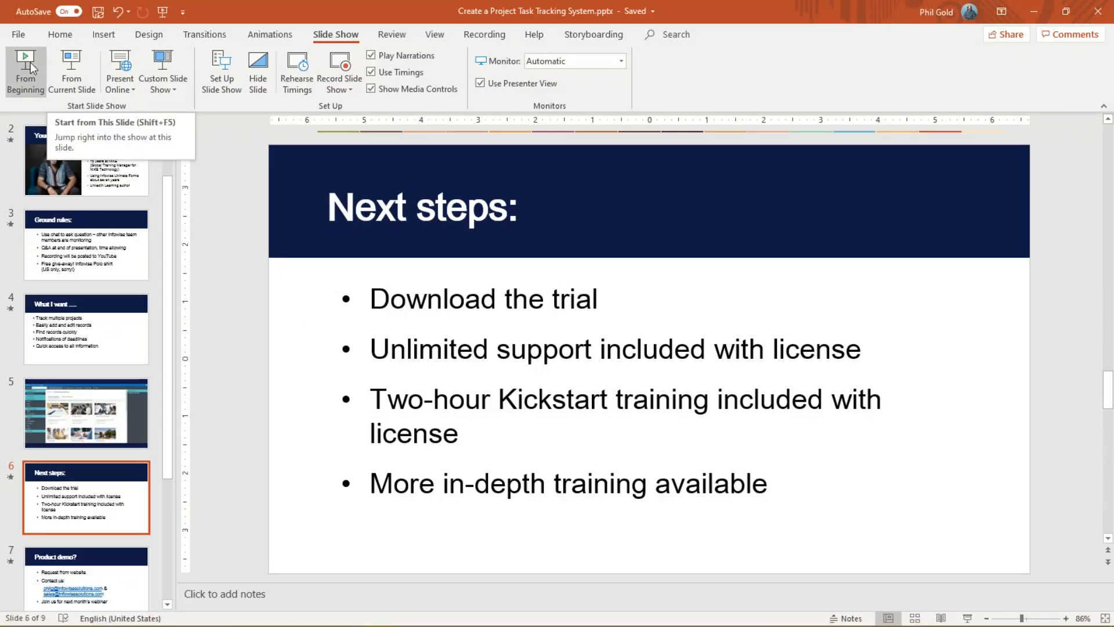
{"action": "left_click", "coordinate": [71, 64]}
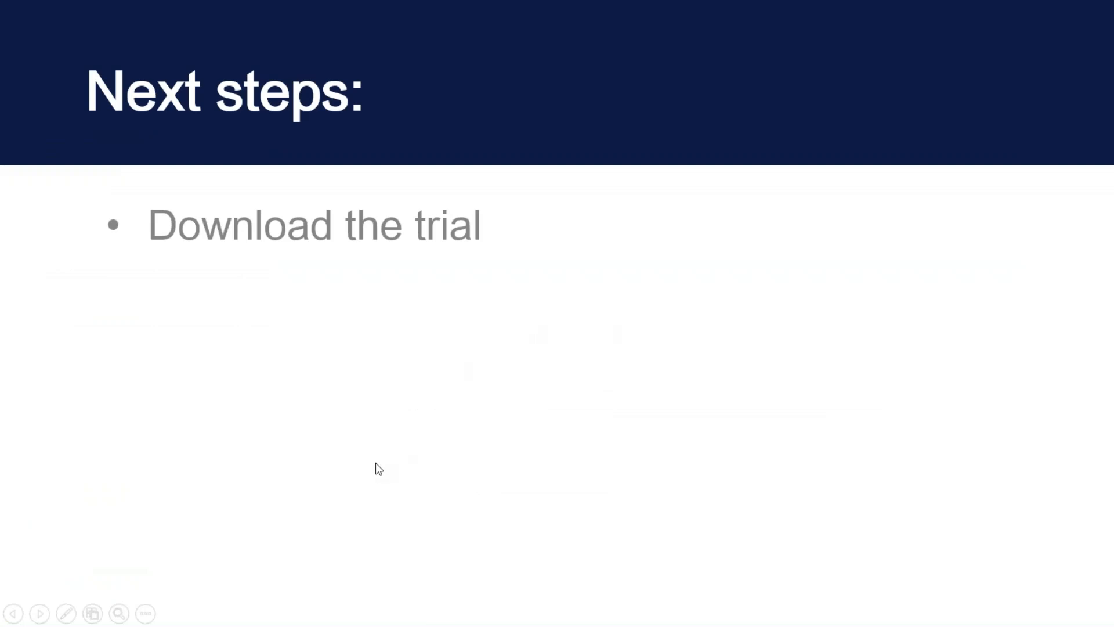